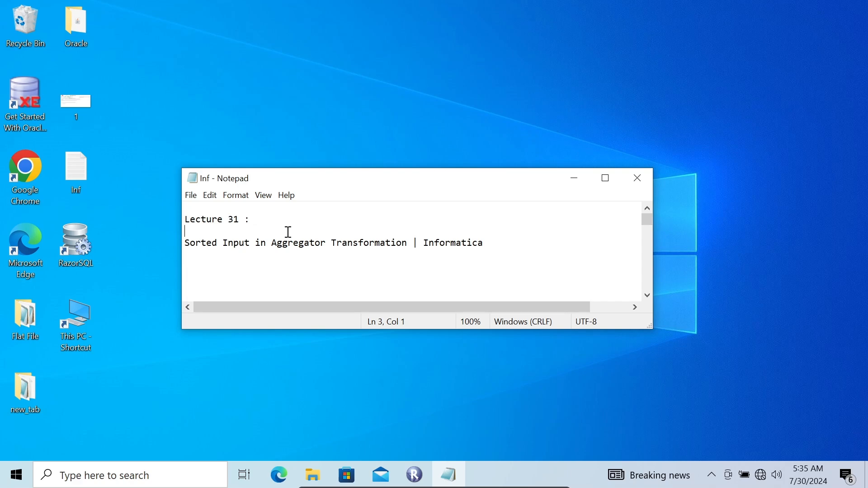
- Highlight the Sorted Input lecture title in Notepad, then minimize Notepad
{"action": "left_click_drag", "start_coordinate": [189, 242], "coordinate": [344, 259]}
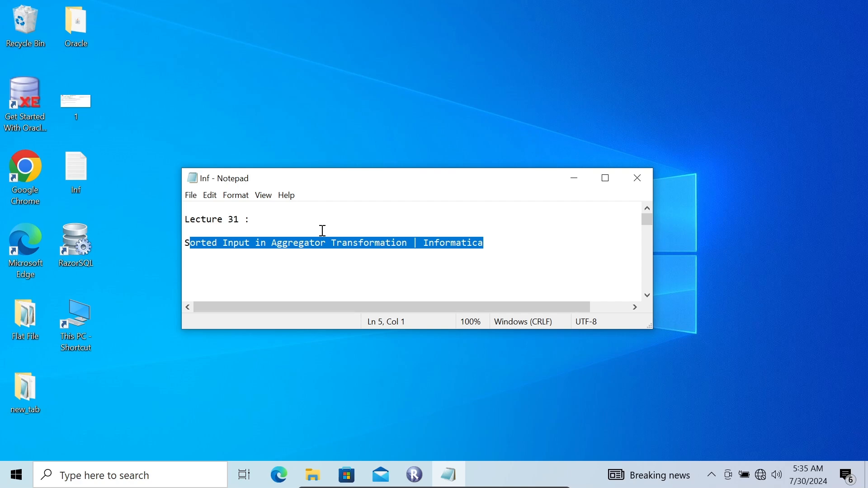
{"action": "left_click", "coordinate": [575, 180]}
- Launch Designer from Repository Manager, dismiss the startup tip and maximize the window
{"action": "left_click", "coordinate": [414, 474]}
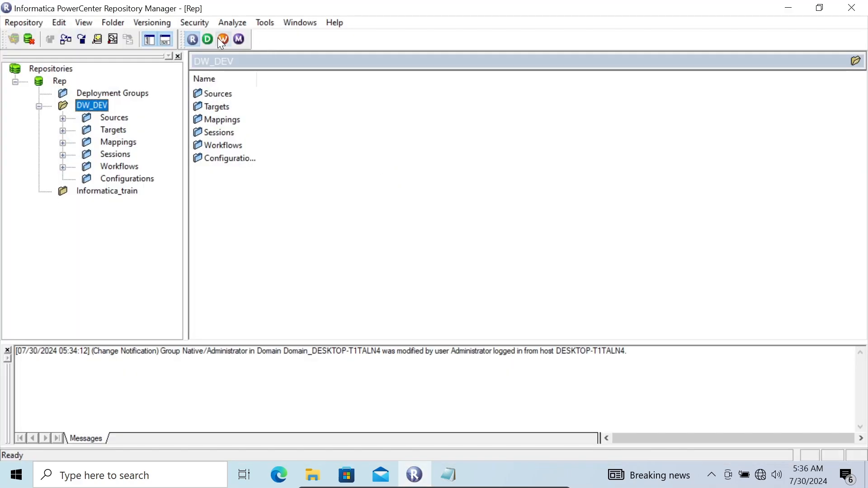
{"action": "left_click", "coordinate": [208, 39]}
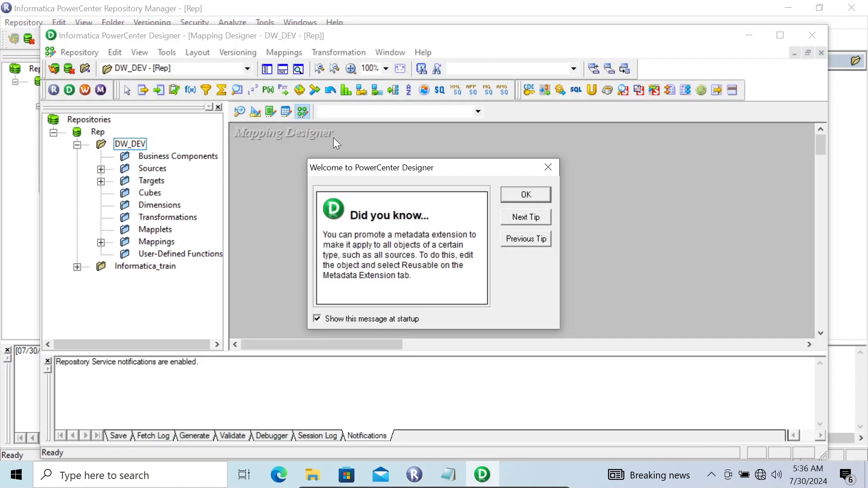
{"action": "left_click", "coordinate": [514, 196]}
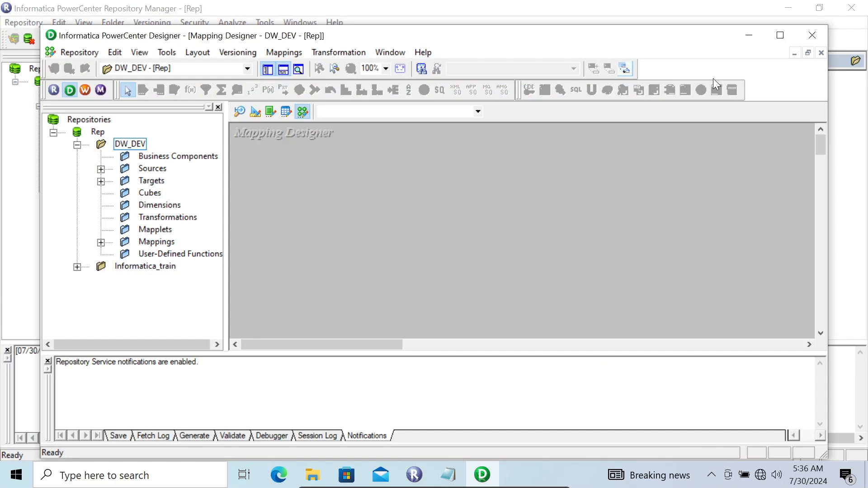
{"action": "left_click", "coordinate": [780, 35]}
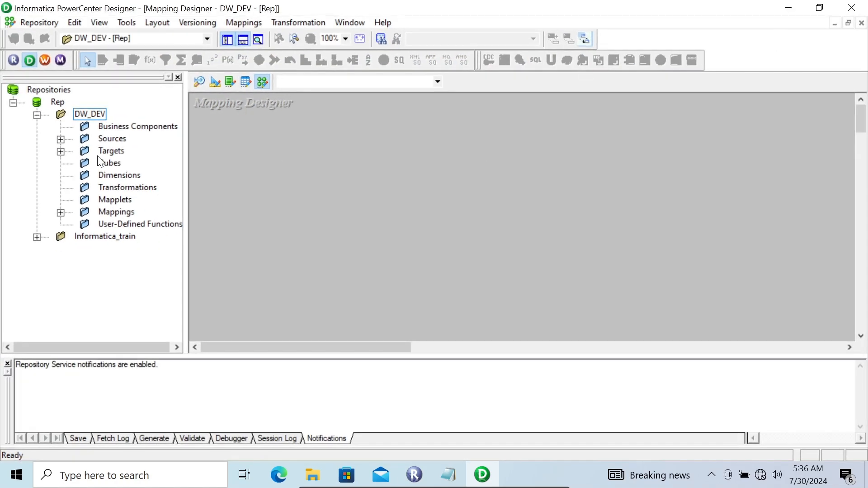
- Expand the Sources, Targets and HR nodes in the DW_DEV navigator
{"action": "left_click", "coordinate": [57, 140]}
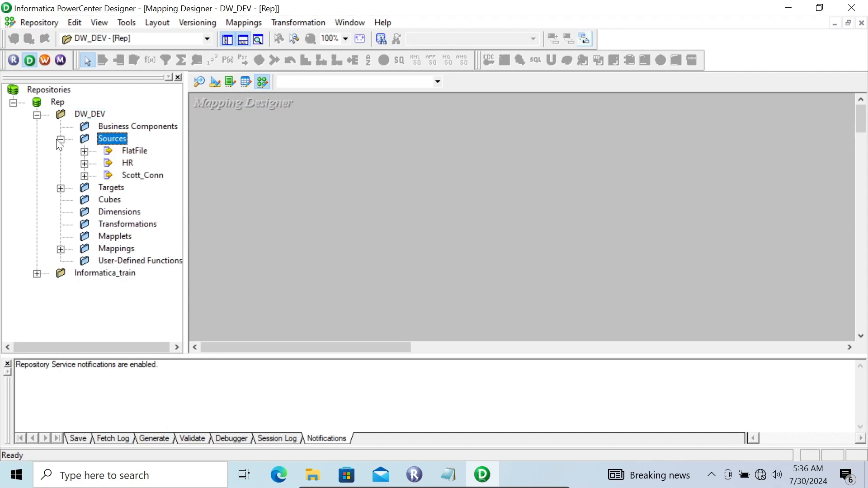
{"action": "left_click", "coordinate": [61, 187]}
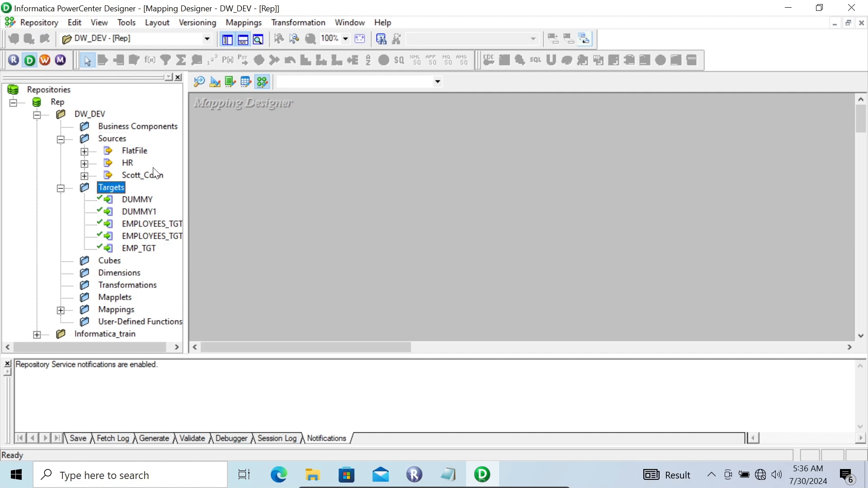
{"action": "left_click", "coordinate": [84, 164]}
- Drag the HR EMPLOYEES source into Mapping Designer and name the new mapping m_sorted_input1
{"action": "left_click_drag", "start_coordinate": [153, 176], "coordinate": [244, 146]}
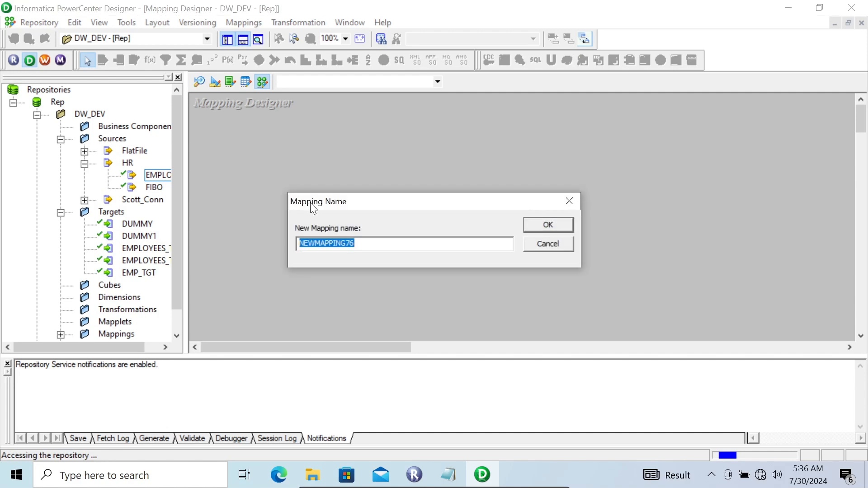
{"action": "type", "text": "m_"}
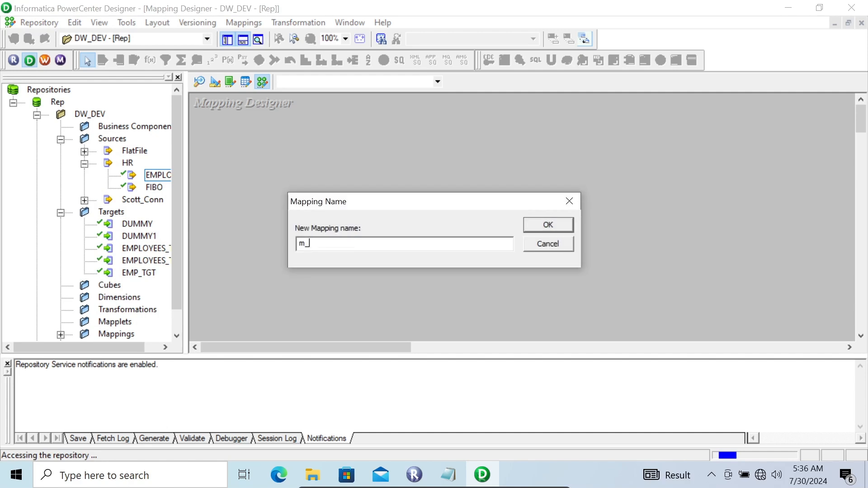
{"action": "type", "text": "sorted_input1"}
{"action": "key", "text": "Return"}
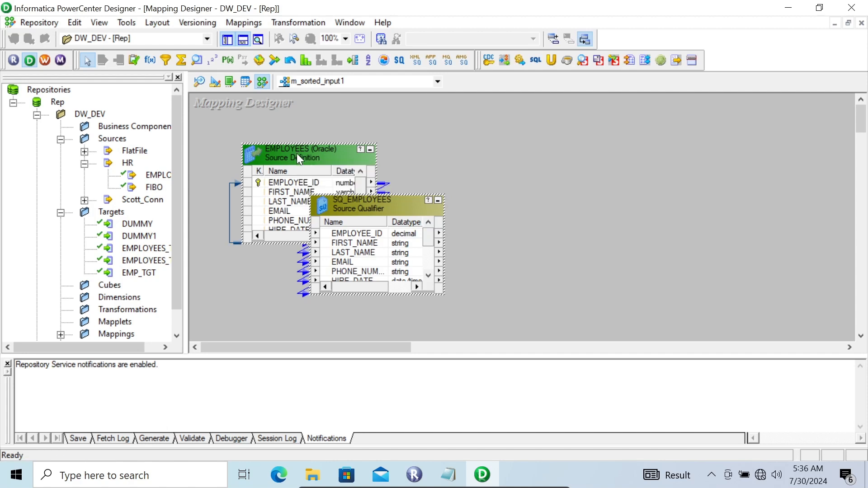
- Inspect the SQ_EMPLOYEES properties, then close the dialog
{"action": "double_click", "coordinate": [362, 202]}
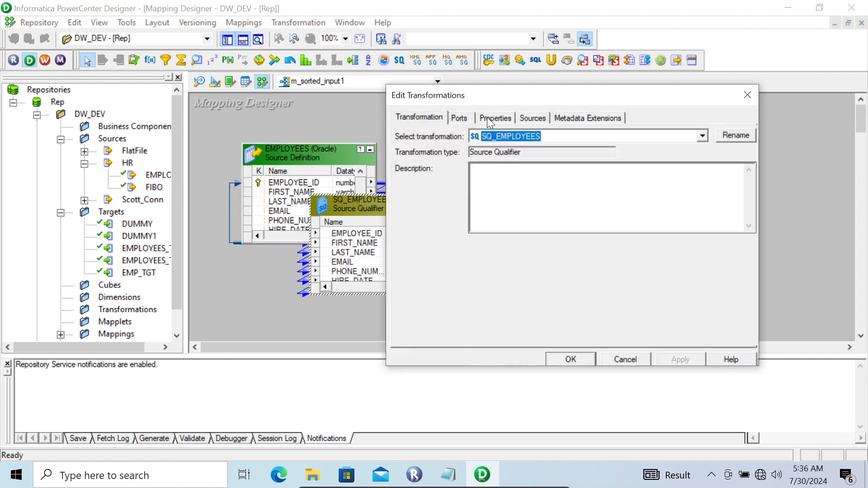
{"action": "left_click", "coordinate": [487, 117]}
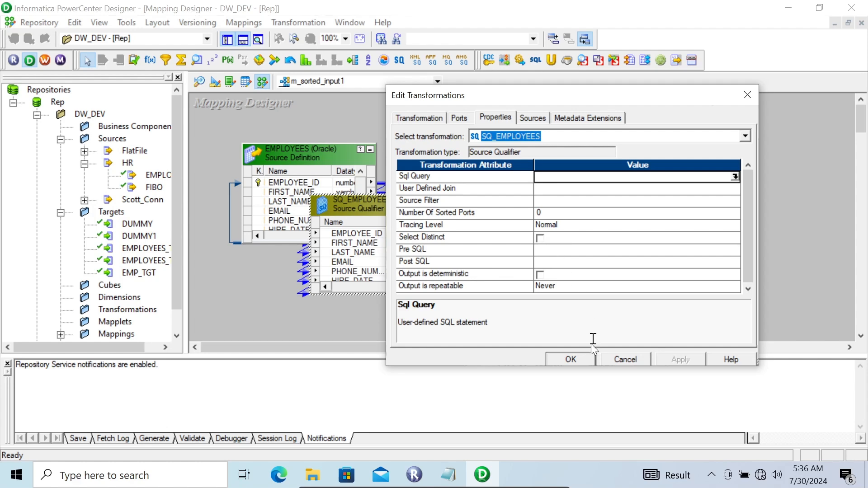
{"action": "left_click", "coordinate": [571, 359]}
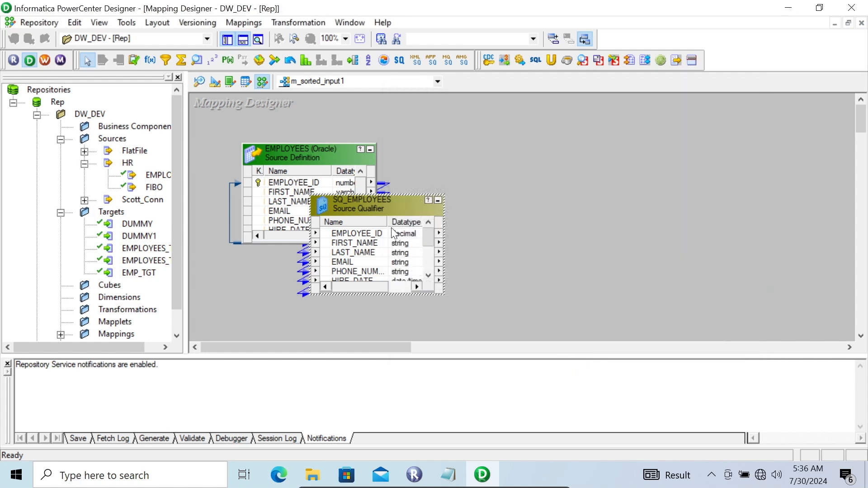
- Reopen SQ_EMPLOYEES and move the DEPARTMENT_ID port up to the top of the port list
{"action": "double_click", "coordinate": [348, 205]}
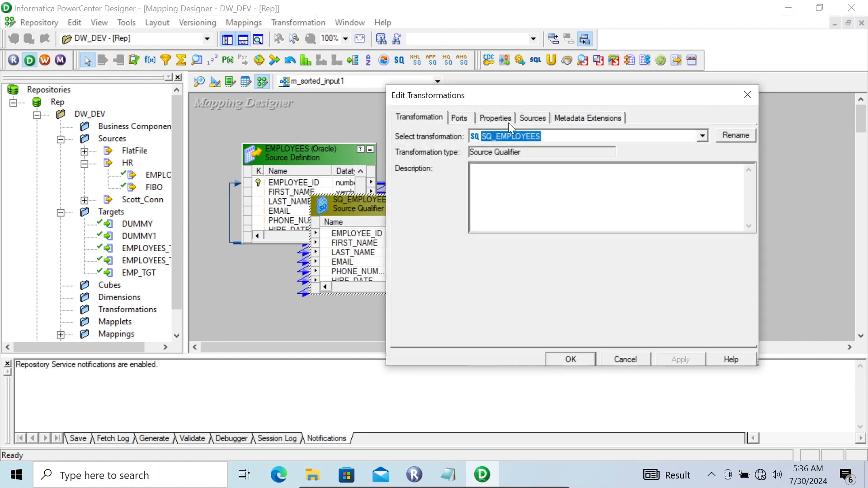
{"action": "left_click", "coordinate": [484, 118]}
{"action": "left_click", "coordinate": [463, 118]}
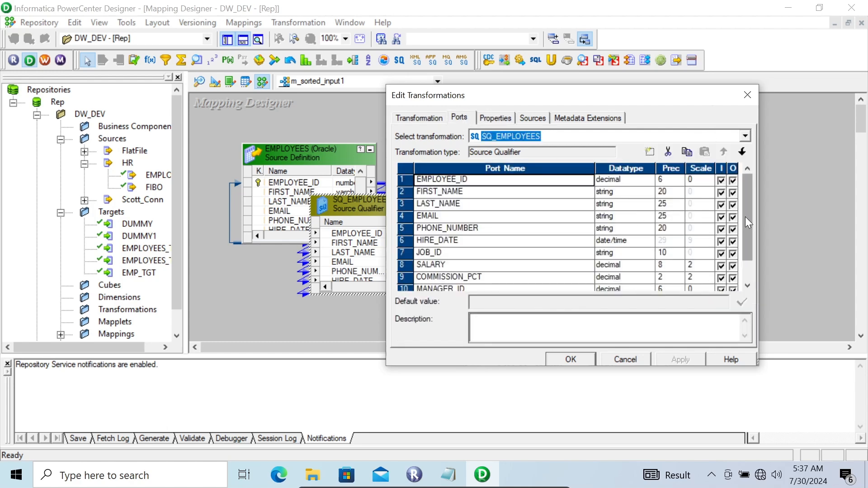
{"action": "left_click_drag", "start_coordinate": [748, 221], "coordinate": [747, 263]}
{"action": "left_click", "coordinate": [545, 278]}
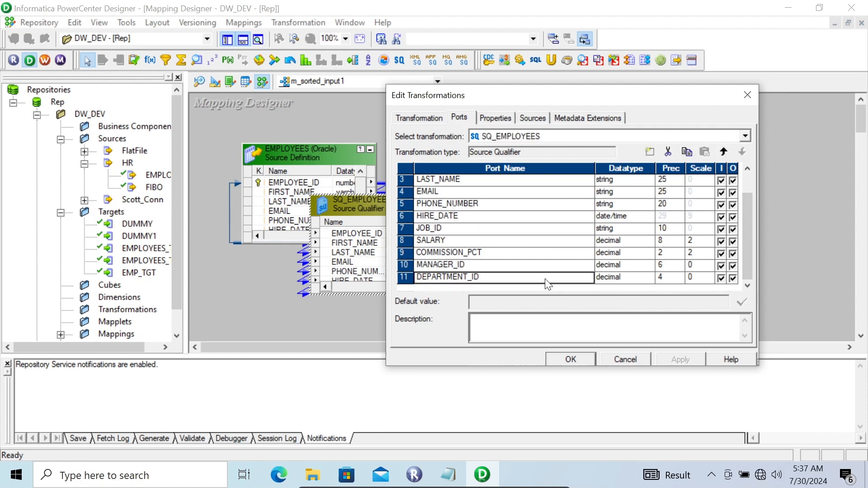
{"action": "left_click", "coordinate": [720, 153]}
{"action": "left_click", "coordinate": [720, 152]}
{"action": "left_click", "coordinate": [720, 153]}
{"action": "left_click", "coordinate": [720, 153]}
{"action": "left_click", "coordinate": [720, 152]}
{"action": "left_click", "coordinate": [720, 152]}
{"action": "left_click", "coordinate": [720, 152]}
{"action": "left_click", "coordinate": [720, 153]}
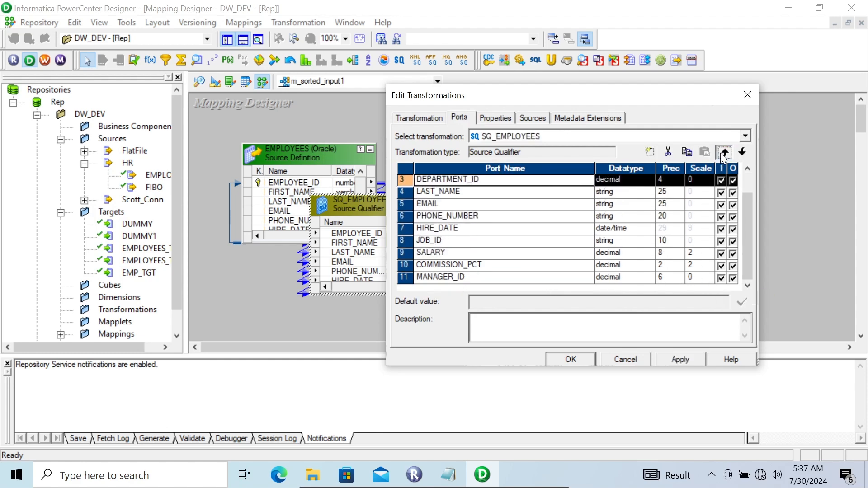
{"action": "left_click", "coordinate": [720, 153]}
{"action": "left_click", "coordinate": [720, 152]}
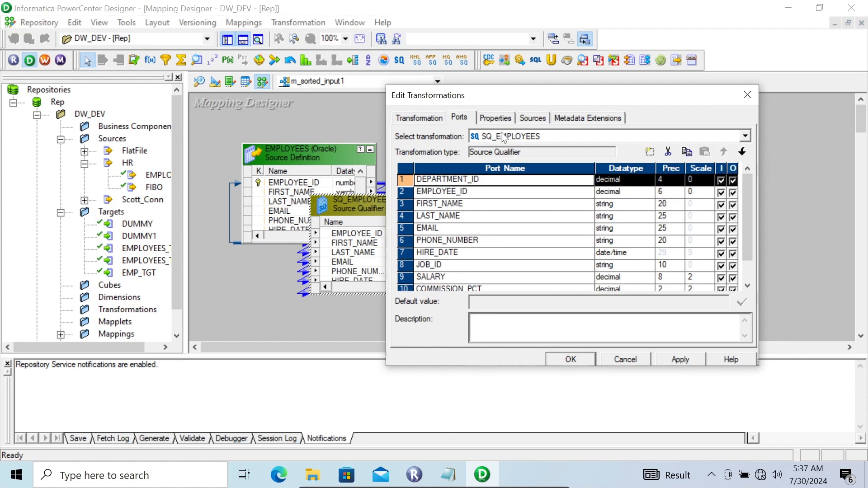
- Set Number Of Sorted Ports to 1, then apply and close the SQ_EMPLOYEES settings
{"action": "left_click", "coordinate": [494, 119]}
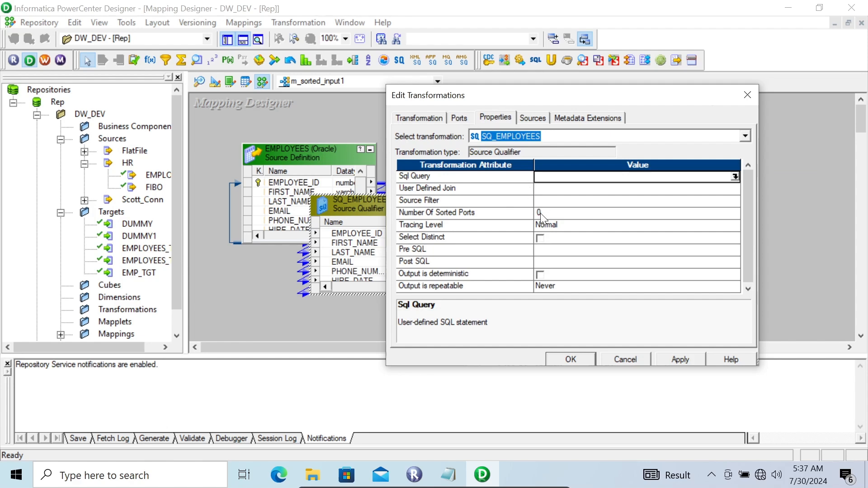
{"action": "left_click", "coordinate": [541, 212]}
{"action": "key", "text": "BackSpace"}
{"action": "type", "text": "1"}
{"action": "left_click", "coordinate": [679, 360]}
{"action": "left_click", "coordinate": [571, 360]}
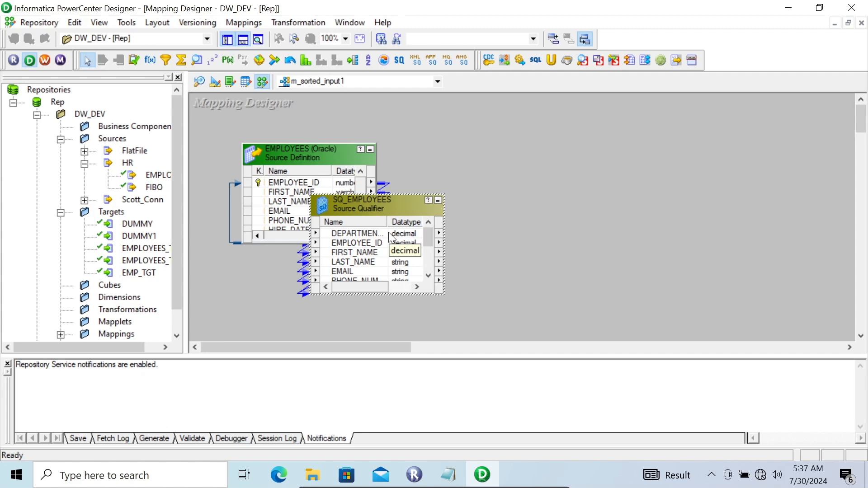
{"action": "right_click", "coordinate": [294, 156]}
{"action": "left_click", "coordinate": [319, 192]}
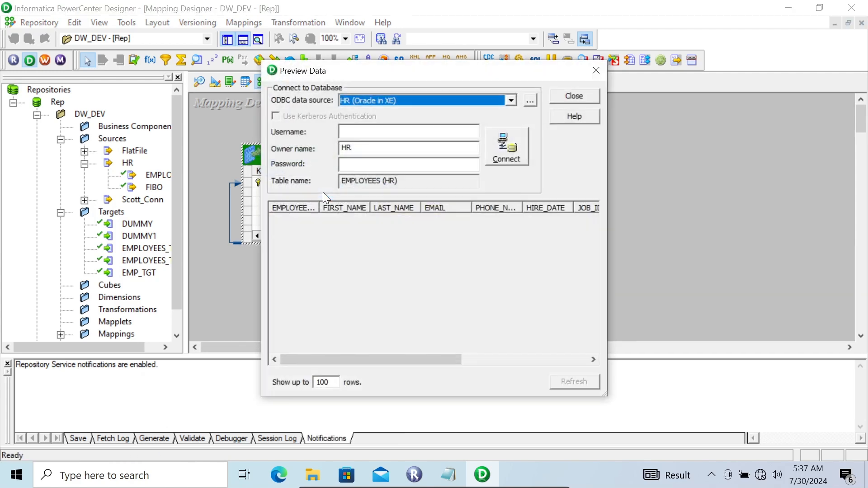
{"action": "type", "text": "hr"}
{"action": "key", "text": "Tab"}
{"action": "key", "text": "Tab"}
{"action": "type", "text": "hr"}
{"action": "key", "text": "Return"}
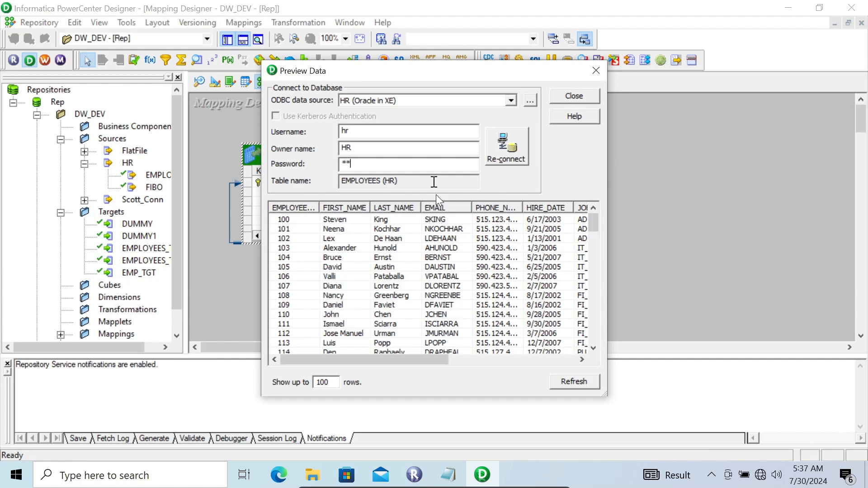
{"action": "left_click_drag", "start_coordinate": [606, 391], "coordinate": [864, 361]}
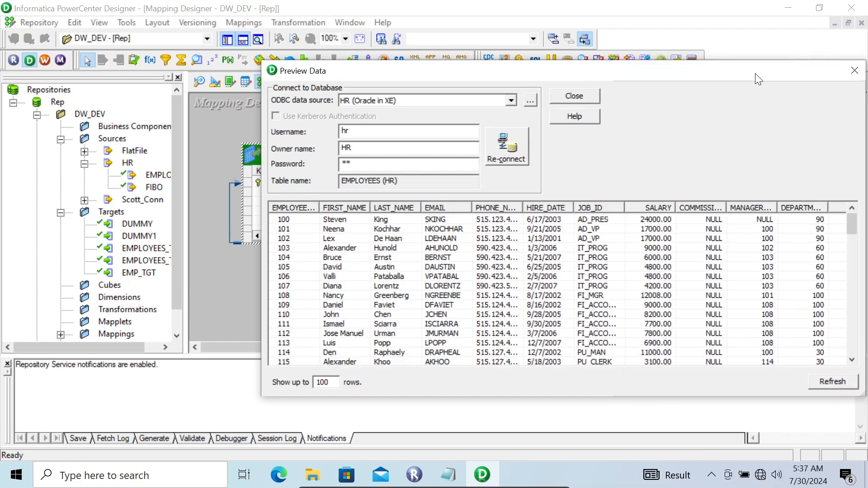
{"action": "left_click_drag", "start_coordinate": [752, 73], "coordinate": [610, 71]}
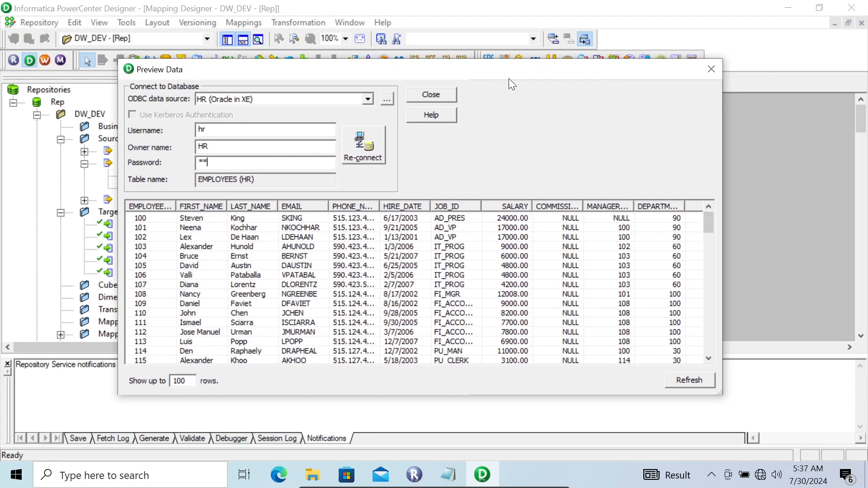
{"action": "left_click_drag", "start_coordinate": [448, 71], "coordinate": [407, 99]}
{"action": "left_click_drag", "start_coordinate": [496, 98], "coordinate": [415, 97]}
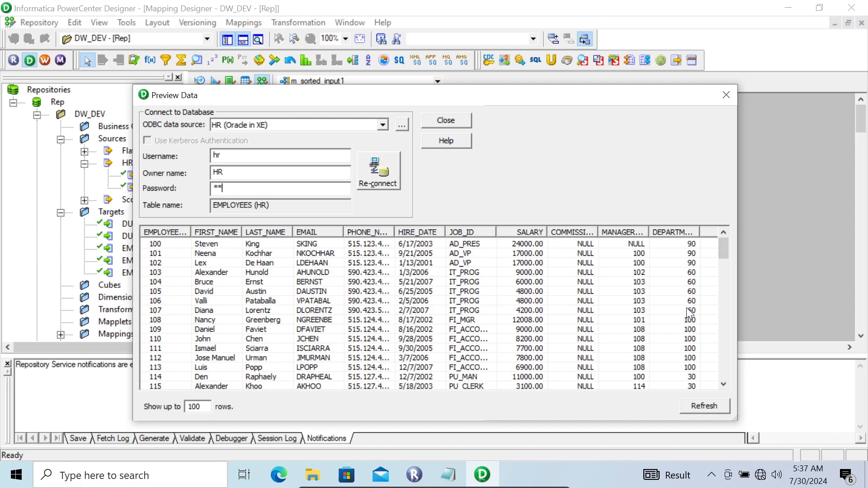
{"action": "left_click", "coordinate": [726, 95]}
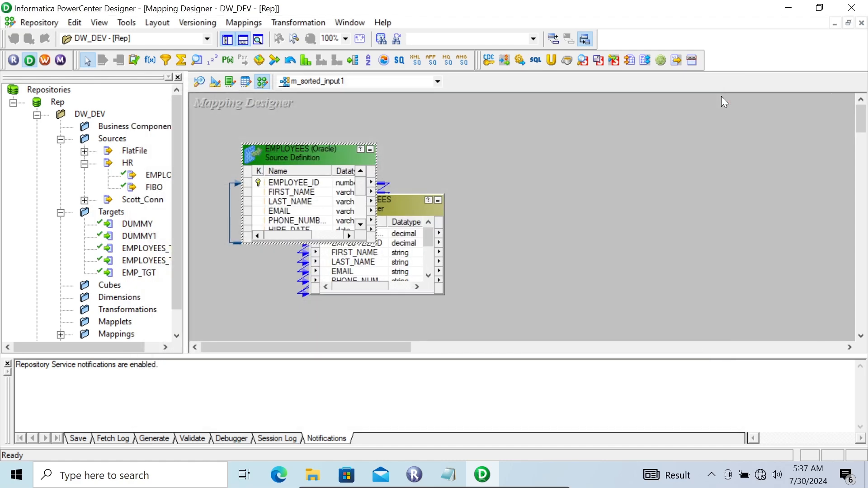
{"action": "left_click", "coordinate": [402, 205]}
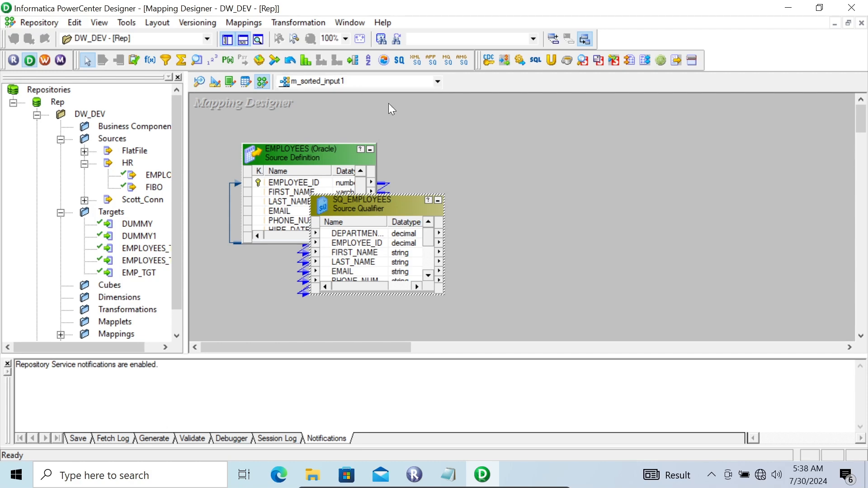
- Add the AGGTRANS Aggregator to the right of SQ_EMPLOYEES
{"action": "left_click", "coordinate": [181, 59]}
{"action": "left_click", "coordinate": [563, 162]}
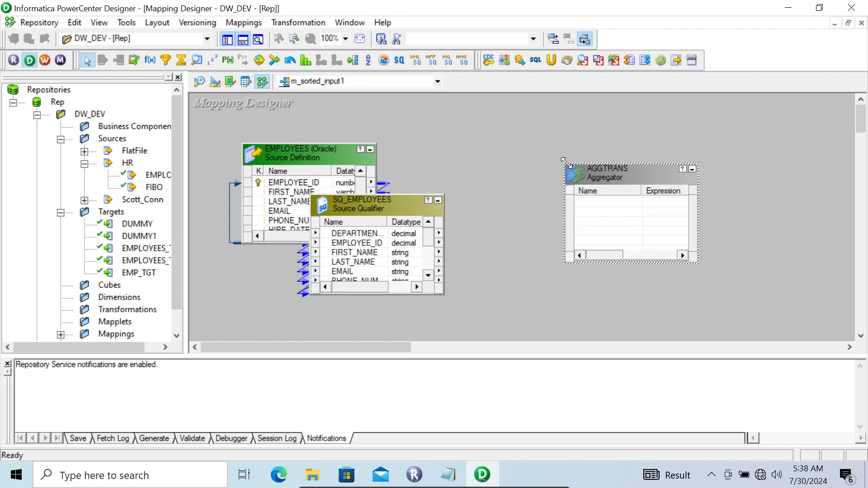
{"action": "left_click_drag", "start_coordinate": [600, 174], "coordinate": [587, 196]}
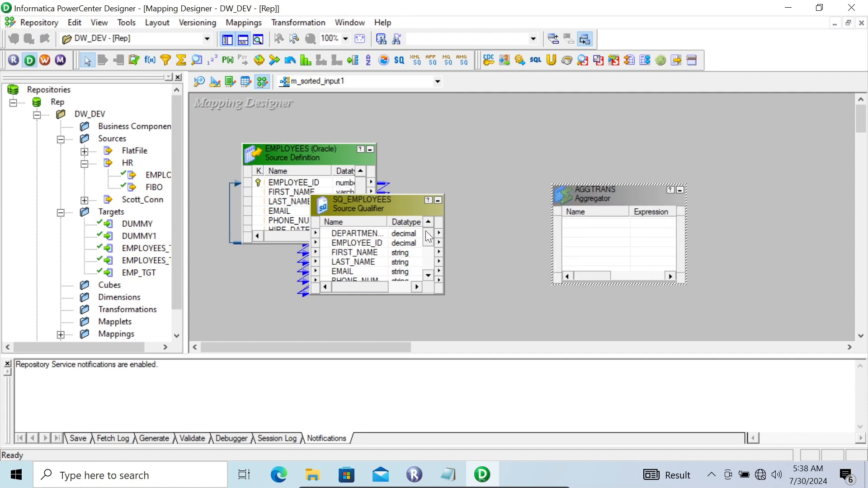
- Select all SQ_EMPLOYEES ports and link them into AGGTRANS
{"action": "left_click", "coordinate": [387, 233]}
{"action": "right_click", "coordinate": [388, 232]}
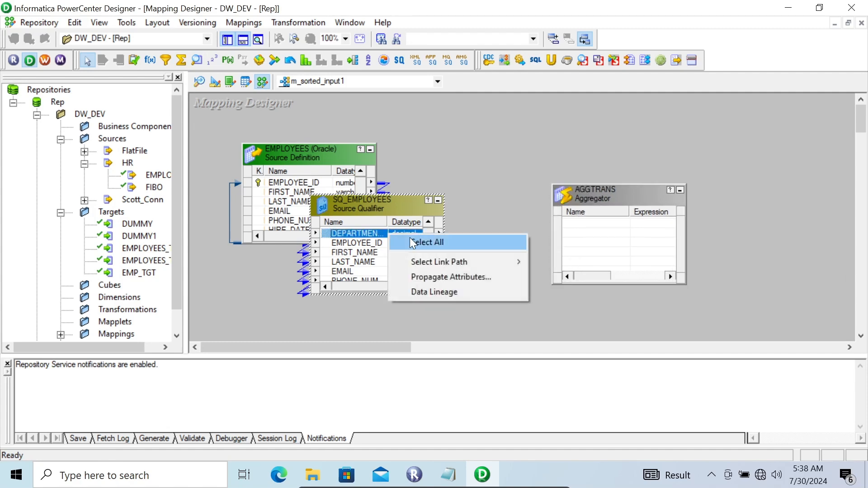
{"action": "left_click", "coordinate": [410, 242]}
{"action": "left_click_drag", "start_coordinate": [332, 238], "coordinate": [586, 225]}
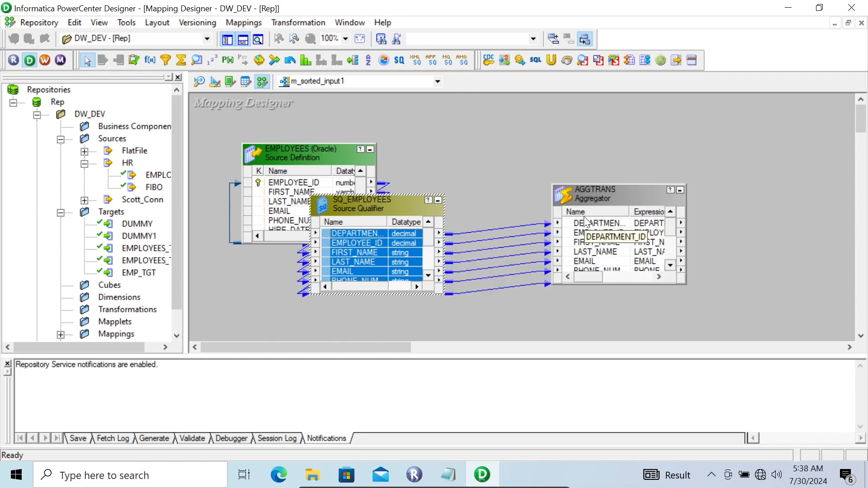
- Turn on Sorted Input in the AGGTRANS properties
{"action": "double_click", "coordinate": [593, 194]}
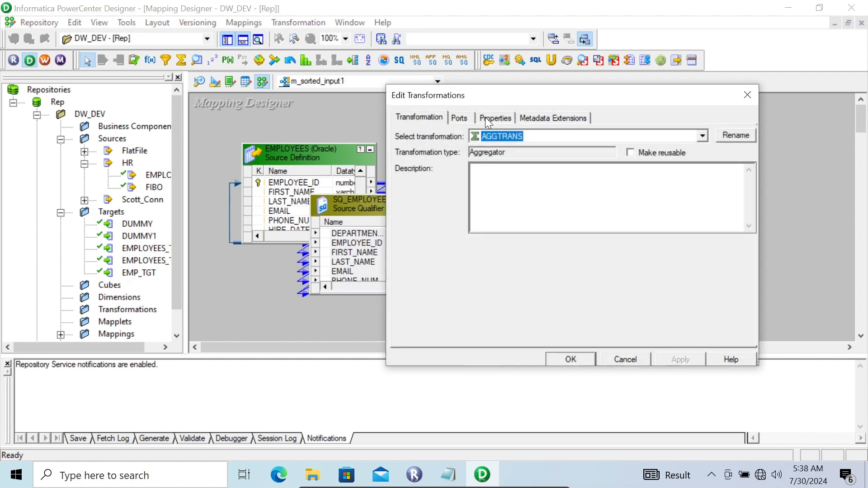
{"action": "left_click", "coordinate": [485, 118]}
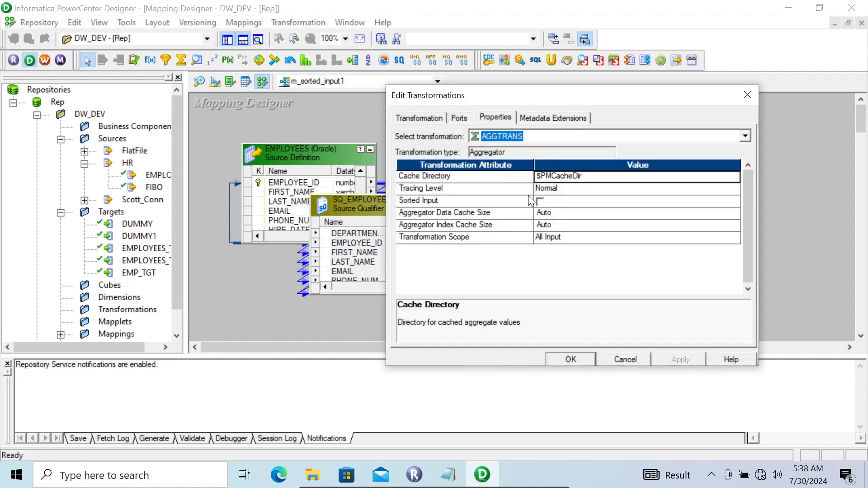
{"action": "left_click", "coordinate": [539, 201]}
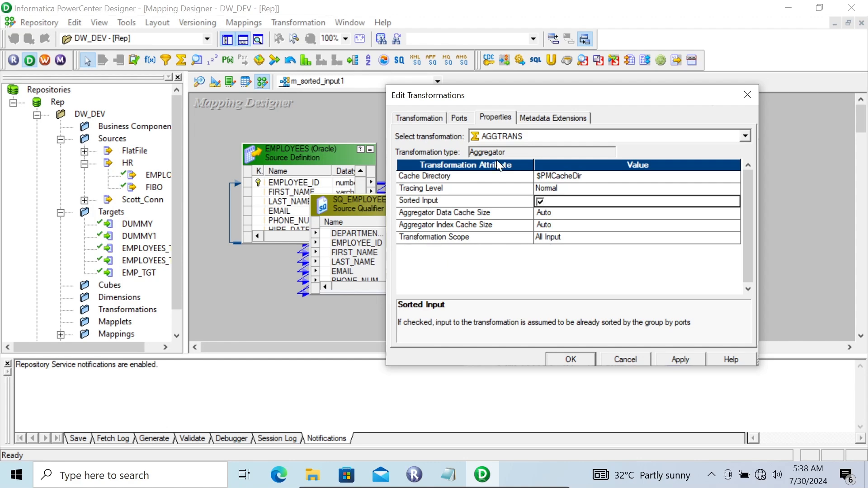
- Check Group By for DEPARTMENT_ID, then apply and close the AGGTRANS settings
{"action": "left_click", "coordinate": [459, 113]}
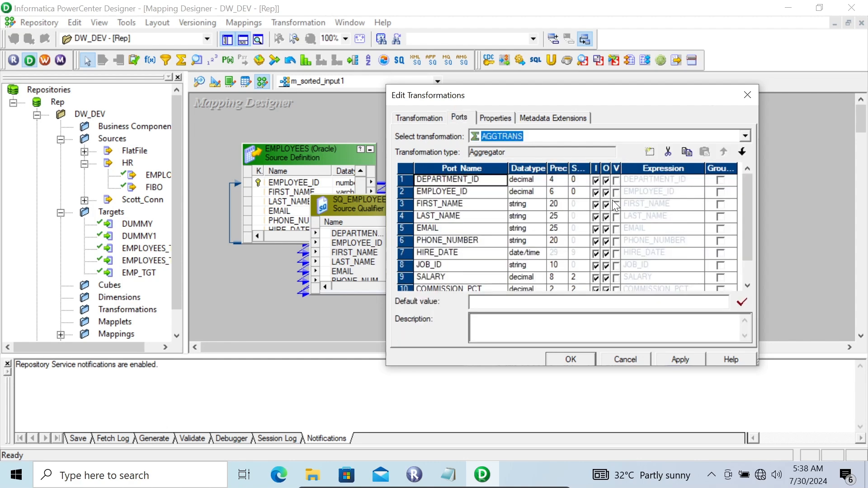
{"action": "left_click", "coordinate": [721, 181]}
{"action": "left_click", "coordinate": [721, 181]}
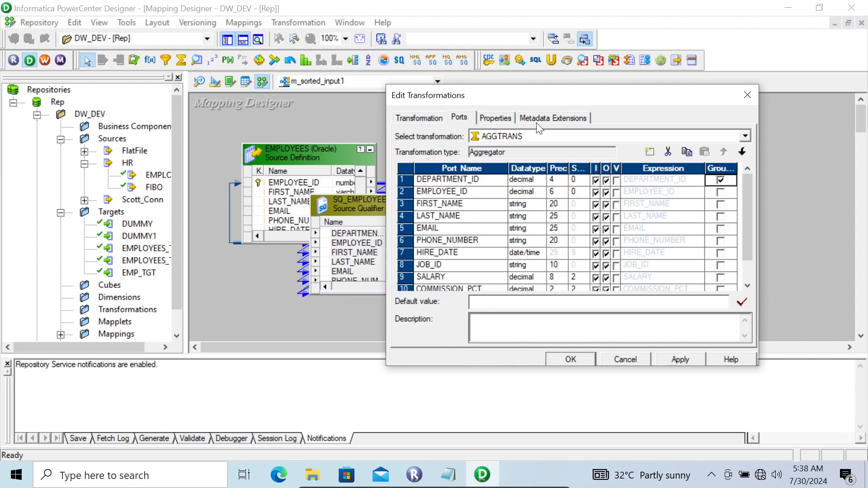
{"action": "left_click", "coordinate": [494, 118]}
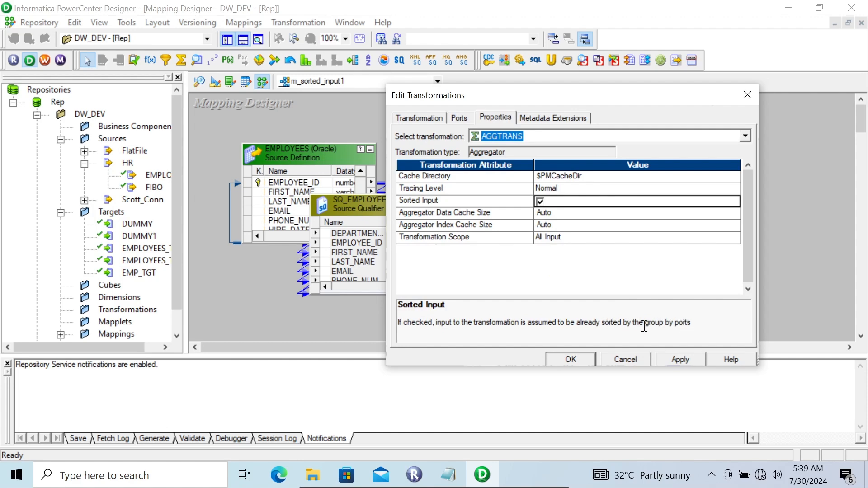
{"action": "left_click", "coordinate": [463, 115]}
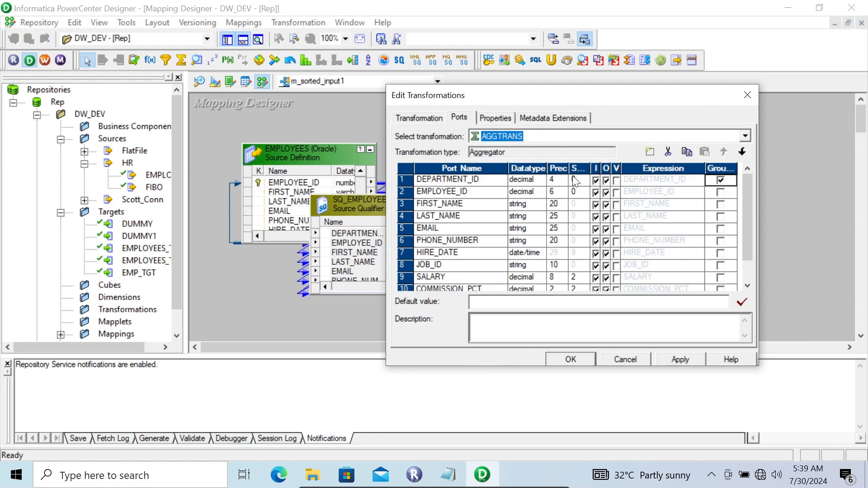
{"action": "left_click_drag", "start_coordinate": [522, 96], "coordinate": [575, 95]}
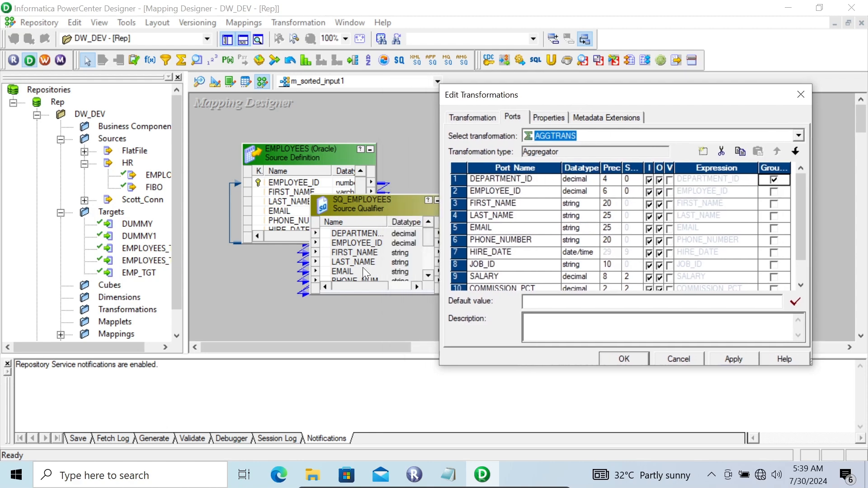
{"action": "left_click", "coordinate": [548, 122]}
{"action": "left_click", "coordinate": [734, 359]}
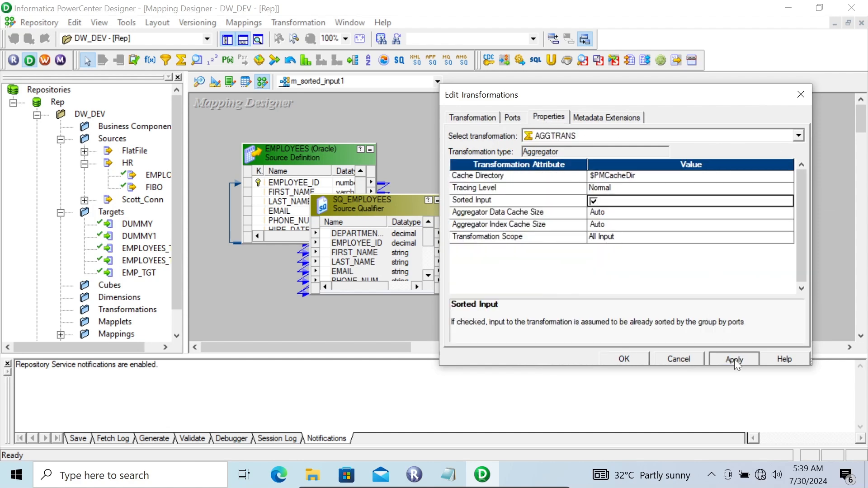
{"action": "left_click", "coordinate": [632, 354]}
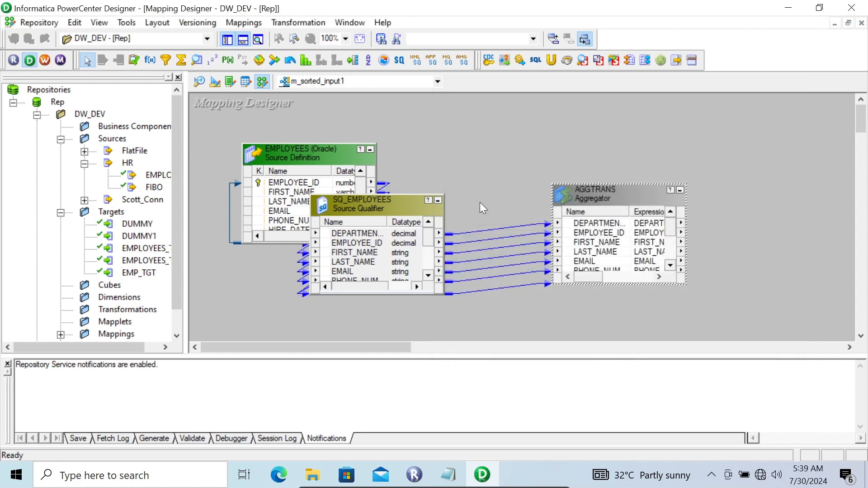
- Add the DUMMY target, link all AGGTRANS ports to its columns, and save m_sorted_input1
{"action": "left_click_drag", "start_coordinate": [138, 231], "coordinate": [753, 155]}
{"action": "right_click", "coordinate": [588, 223]}
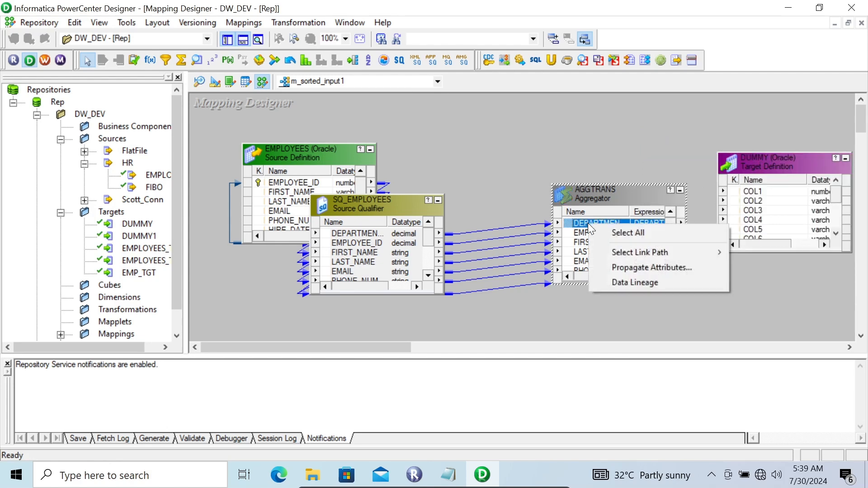
{"action": "left_click", "coordinate": [611, 232]}
{"action": "left_click_drag", "start_coordinate": [571, 221], "coordinate": [745, 199]}
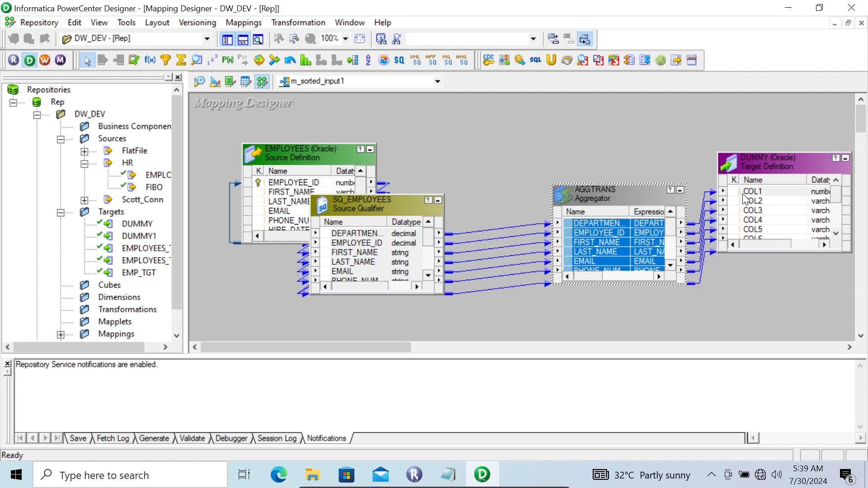
{"action": "key", "text": "ctrl+s"}
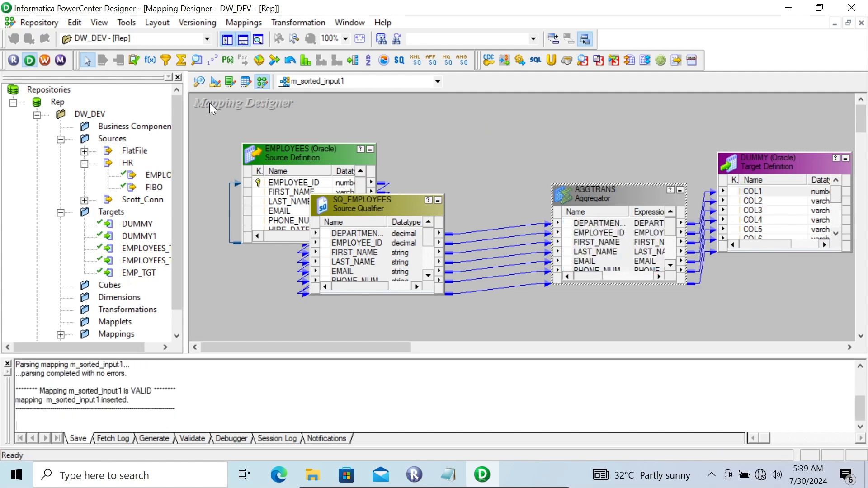
{"action": "left_click", "coordinate": [45, 60]}
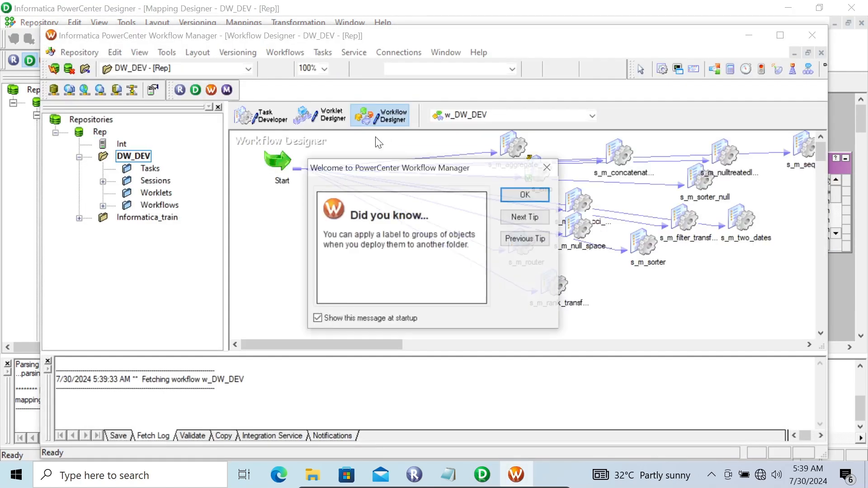
- Place a new session on the w_DW_DEV canvas based on m_sorted_input1 and open its Edit Tasks dialog
{"action": "left_click", "coordinate": [516, 191]}
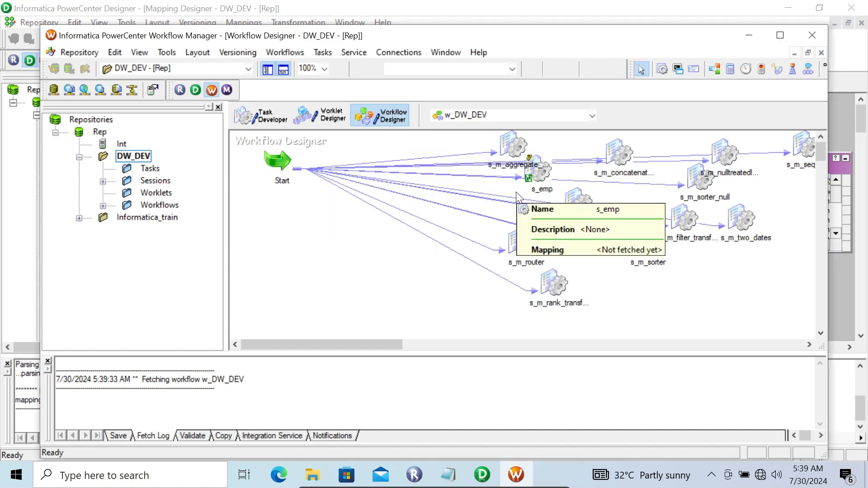
{"action": "left_click", "coordinate": [657, 70]}
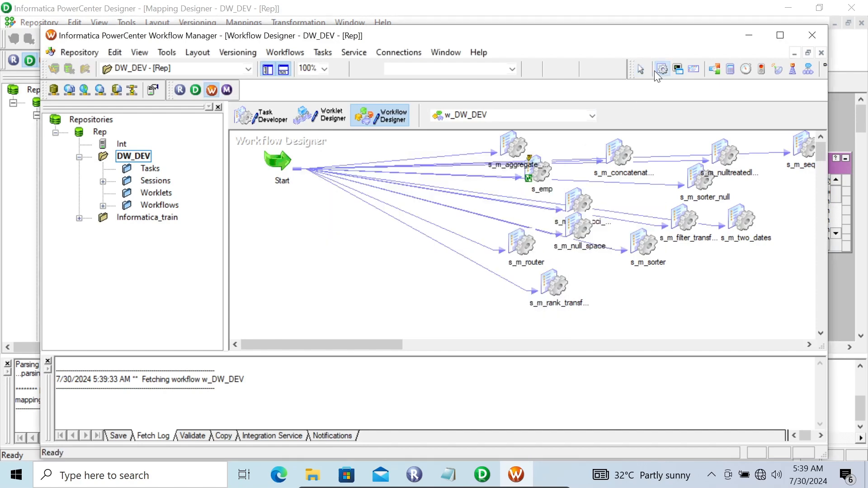
{"action": "left_click", "coordinate": [415, 295]}
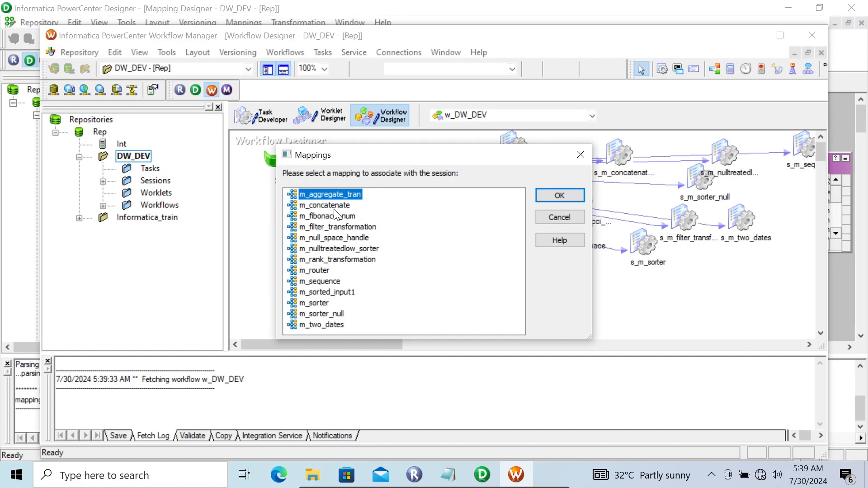
{"action": "left_click", "coordinate": [332, 292]}
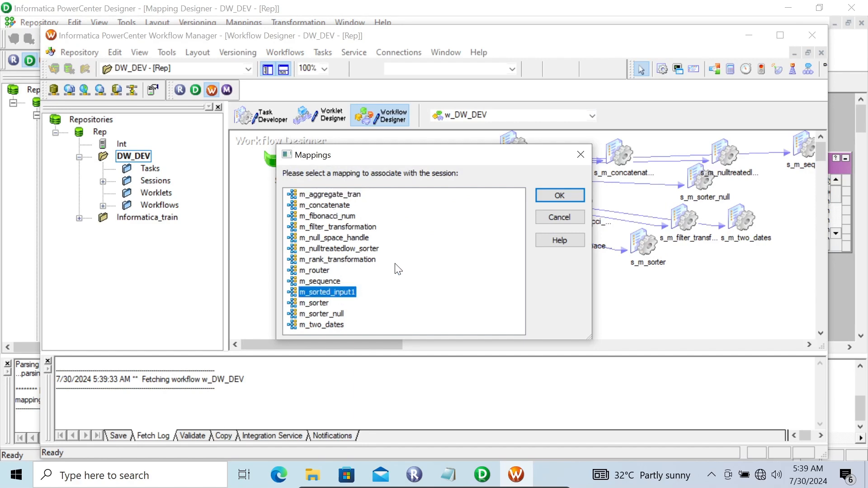
{"action": "left_click", "coordinate": [551, 195]}
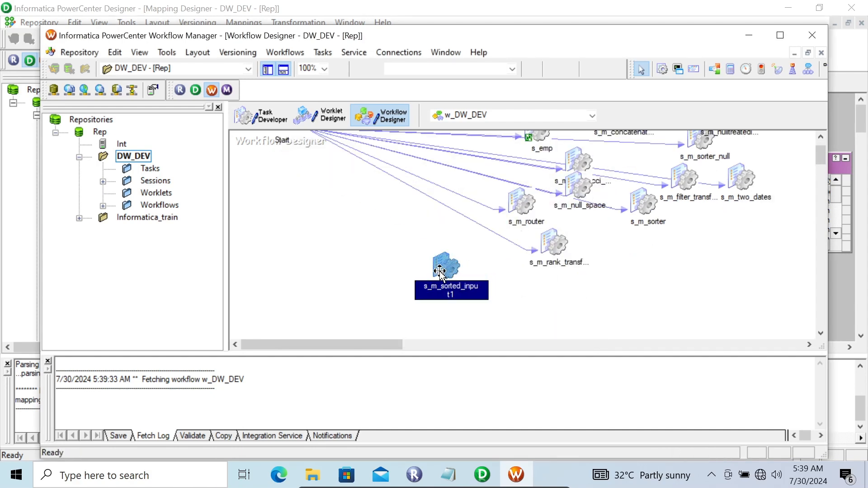
{"action": "double_click", "coordinate": [439, 270]}
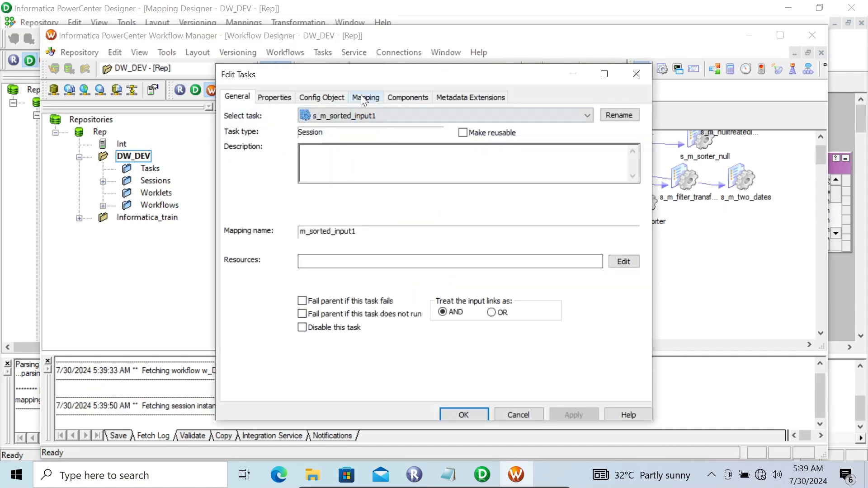
- Set the DUMMY target's load type to Normal, enable Truncate target table option, and apply
{"action": "left_click", "coordinate": [361, 94]}
{"action": "left_click", "coordinate": [292, 204]}
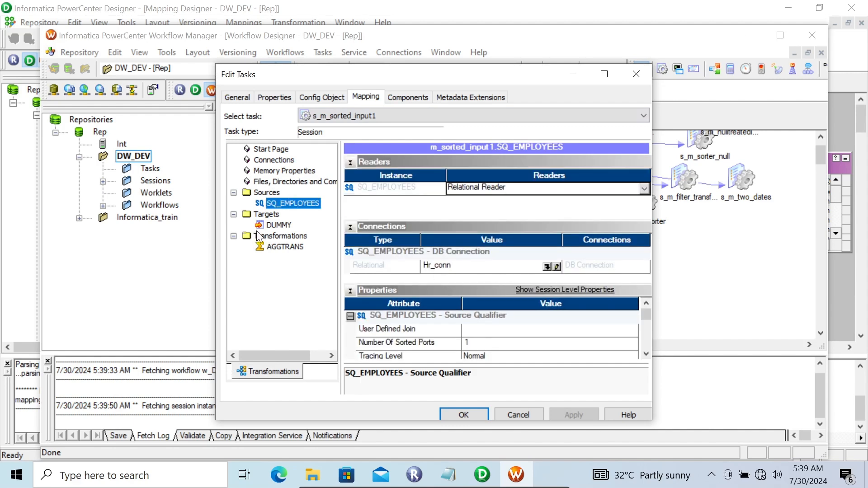
{"action": "left_click", "coordinate": [276, 224]}
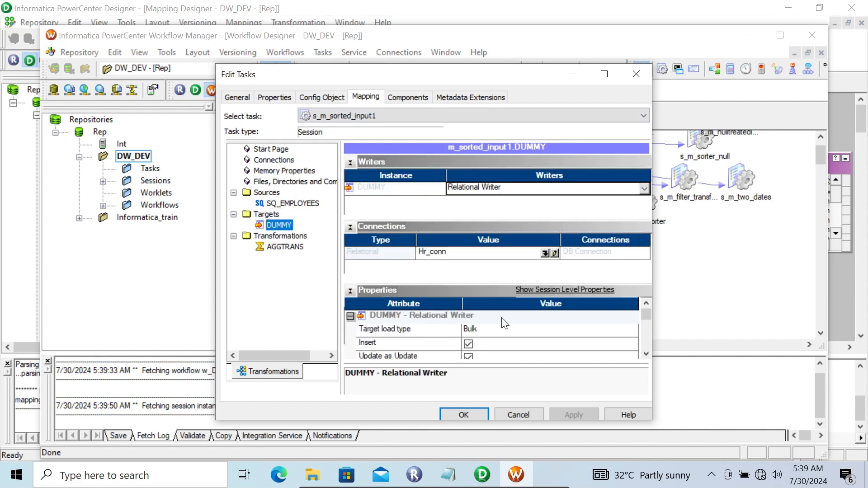
{"action": "left_click", "coordinate": [516, 330]}
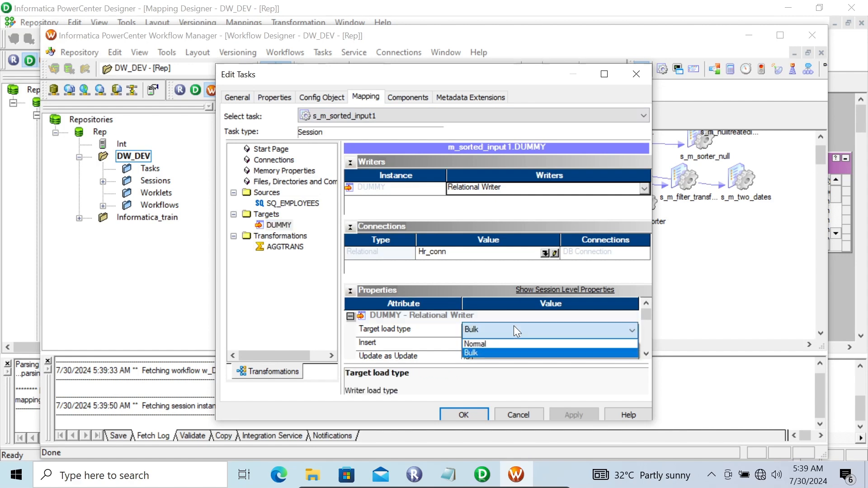
{"action": "left_click", "coordinate": [487, 341]}
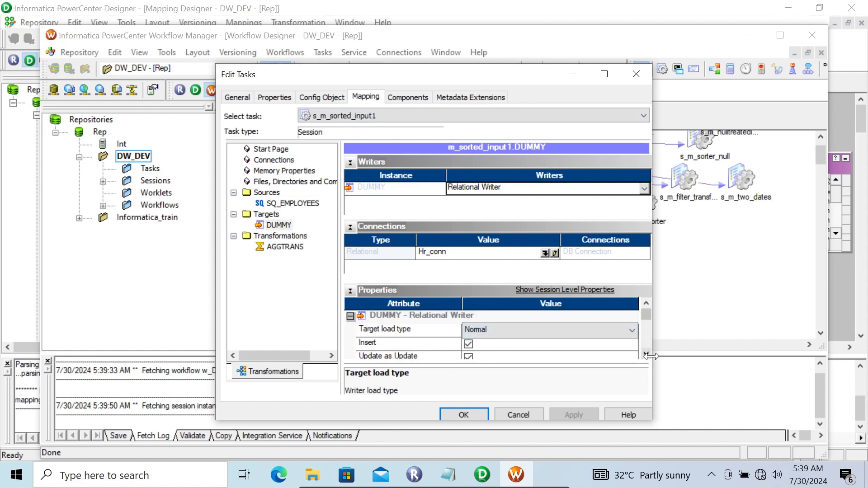
{"action": "scroll", "coordinate": [646, 354], "scroll_direction": "down", "scroll_amount": 5}
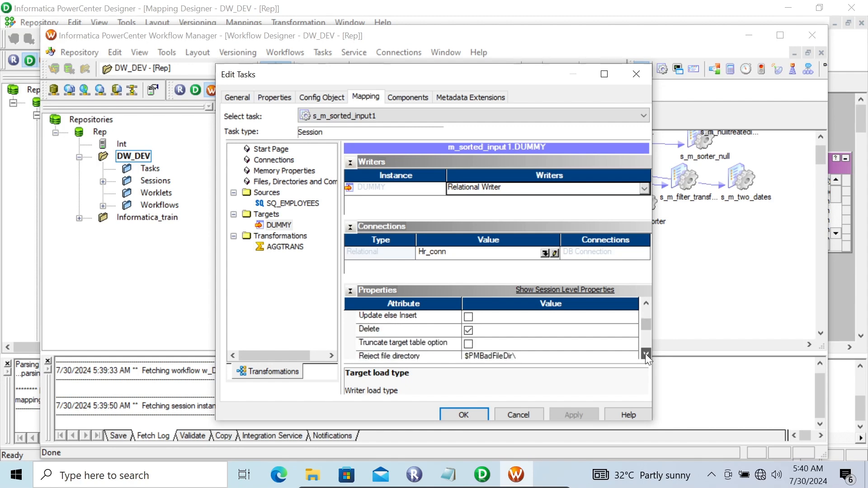
{"action": "left_click", "coordinate": [468, 343]}
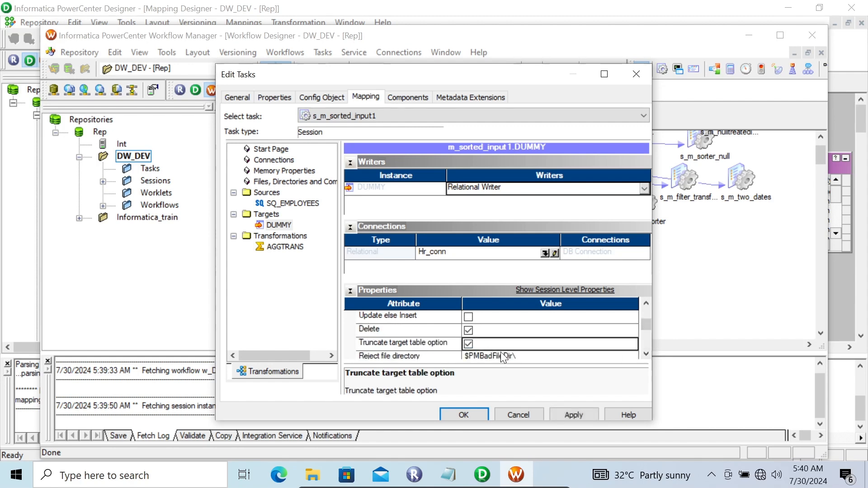
{"action": "left_click", "coordinate": [293, 251]}
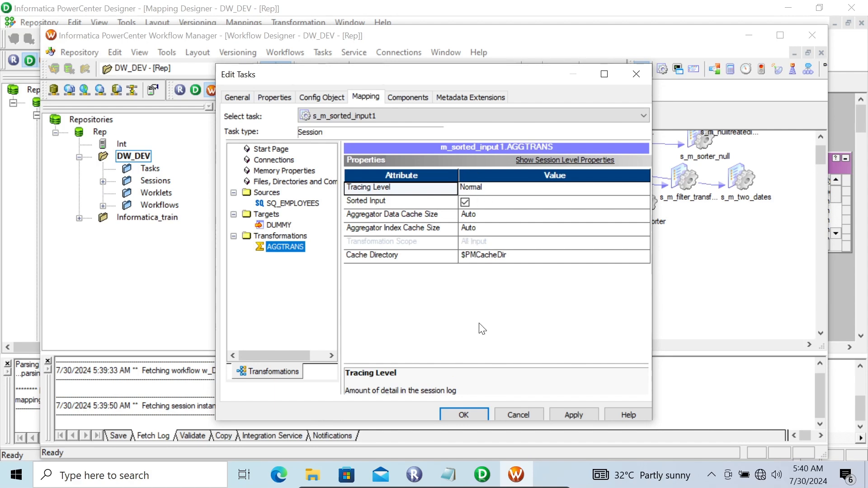
{"action": "left_click", "coordinate": [580, 413]}
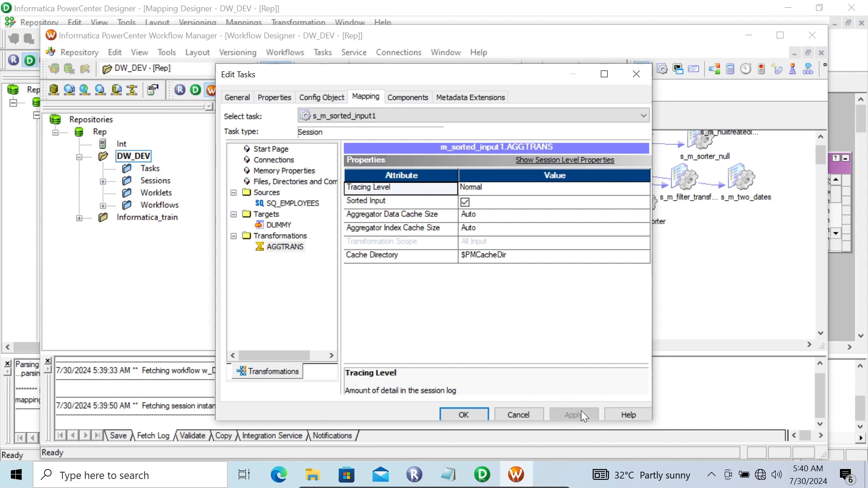
{"action": "left_click", "coordinate": [471, 412]}
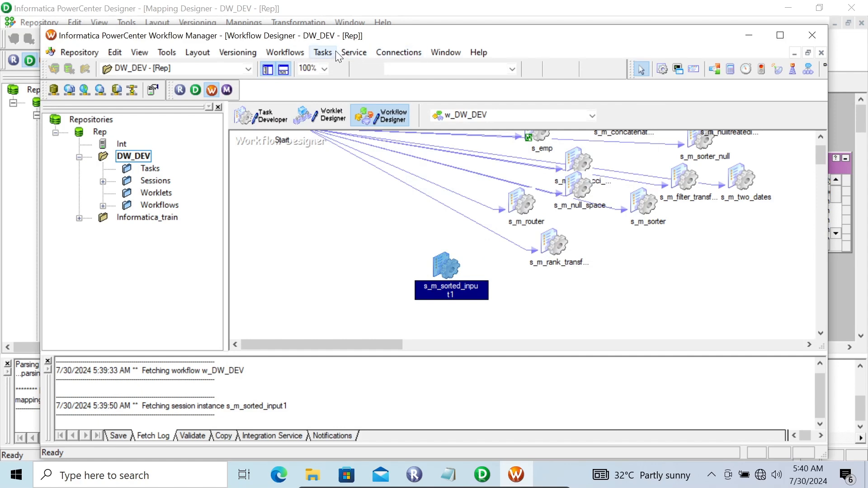
- Link Start to s_m_sorted_input1, save the workflow, and run the session with Start Task
{"action": "left_click", "coordinate": [324, 51]}
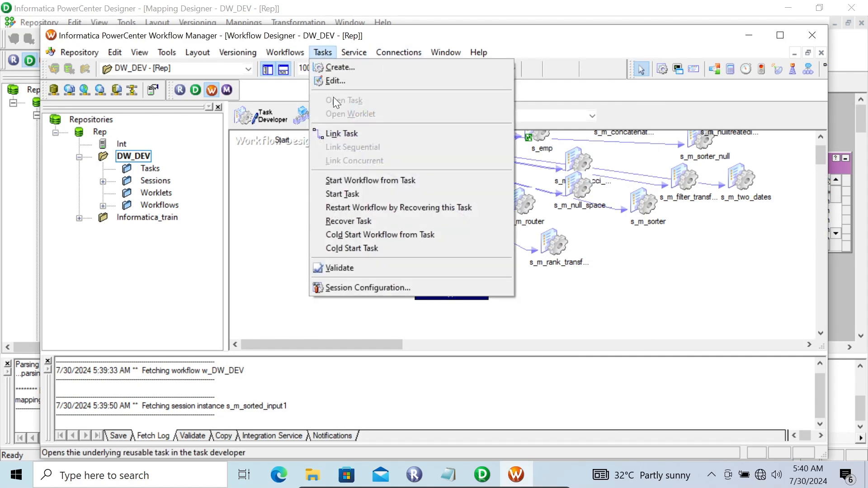
{"action": "left_click", "coordinate": [340, 133]}
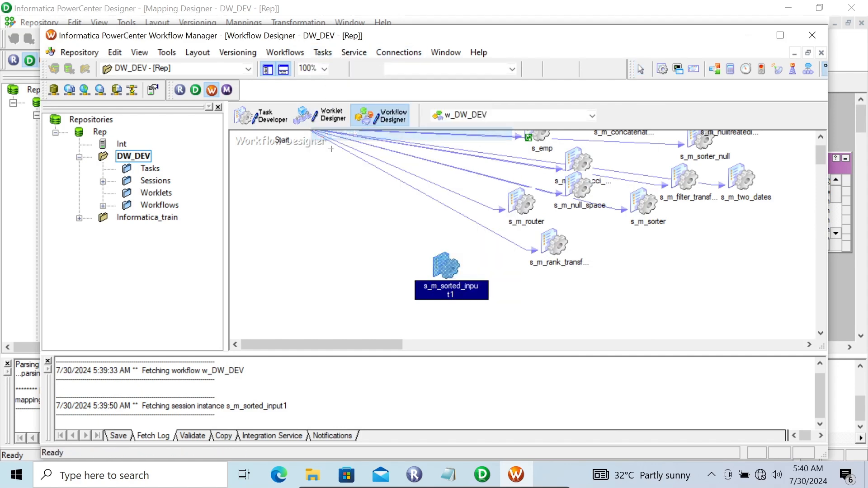
{"action": "left_click", "coordinate": [820, 136]}
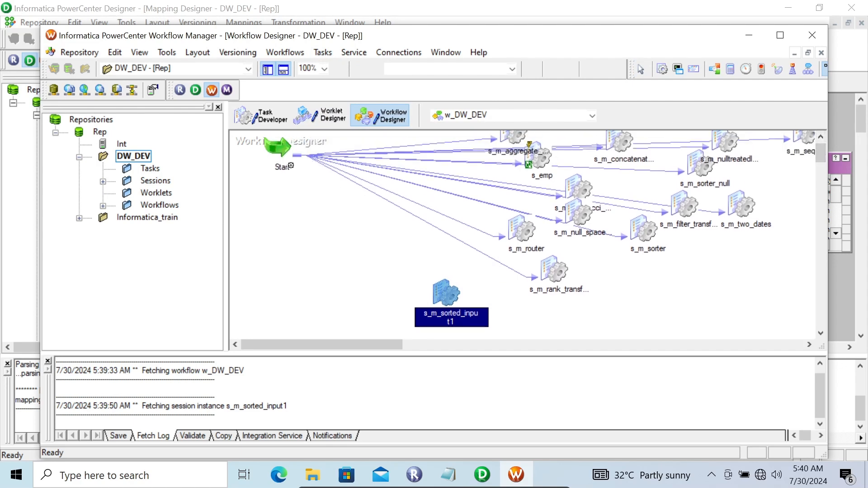
{"action": "left_click_drag", "start_coordinate": [291, 166], "coordinate": [446, 289]}
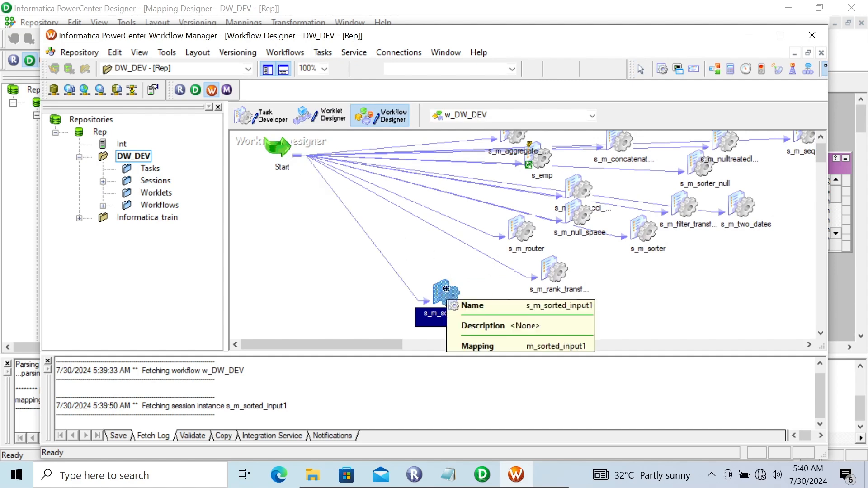
{"action": "key", "text": "ctrl+s"}
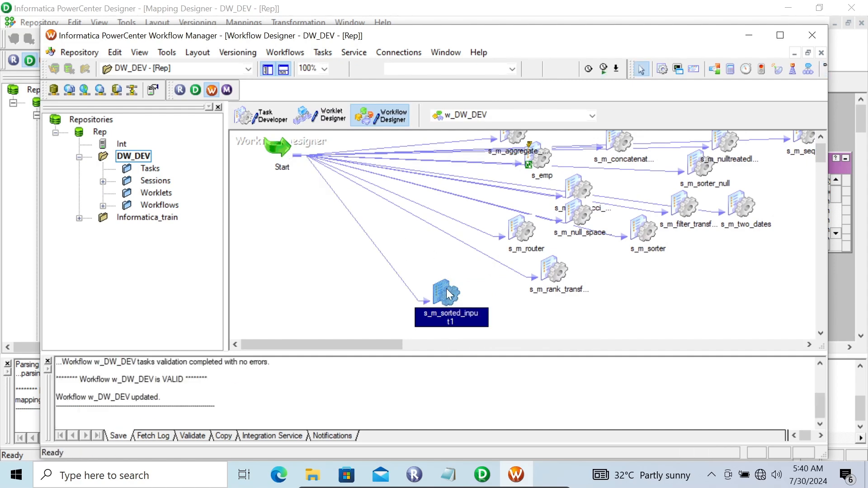
{"action": "right_click", "coordinate": [446, 289]}
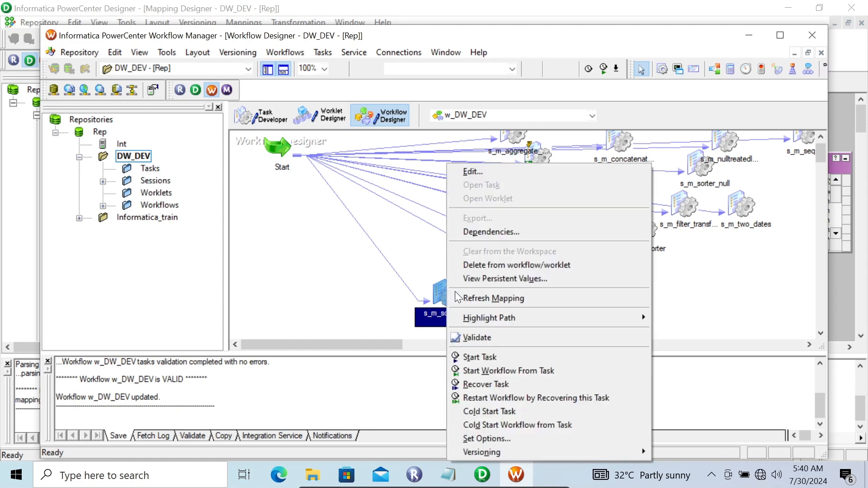
{"action": "left_click", "coordinate": [489, 357]}
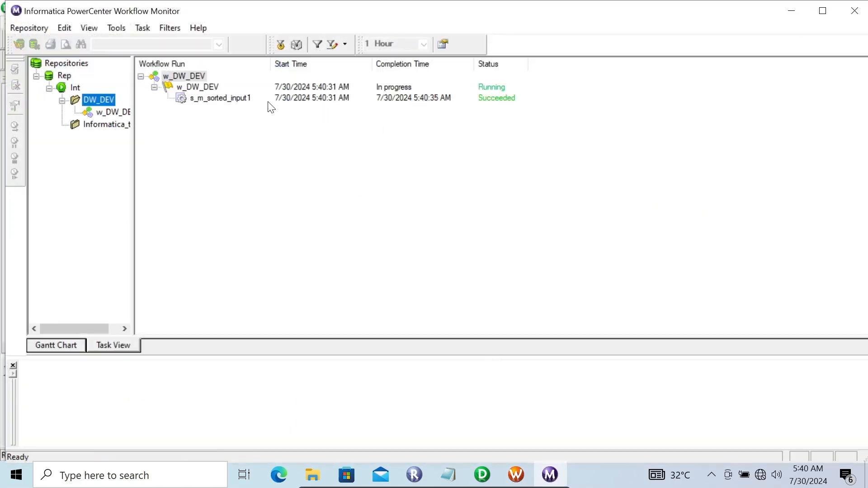
{"action": "left_click", "coordinate": [241, 99]}
{"action": "right_click", "coordinate": [241, 99]}
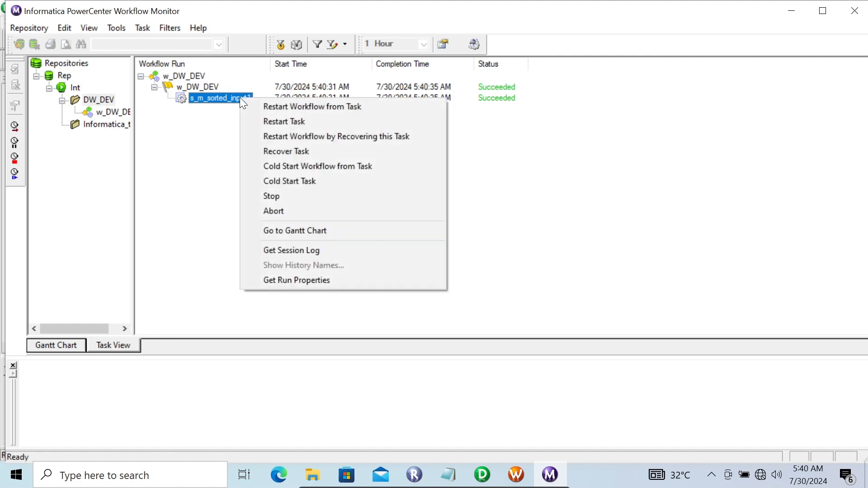
{"action": "left_click", "coordinate": [297, 246]}
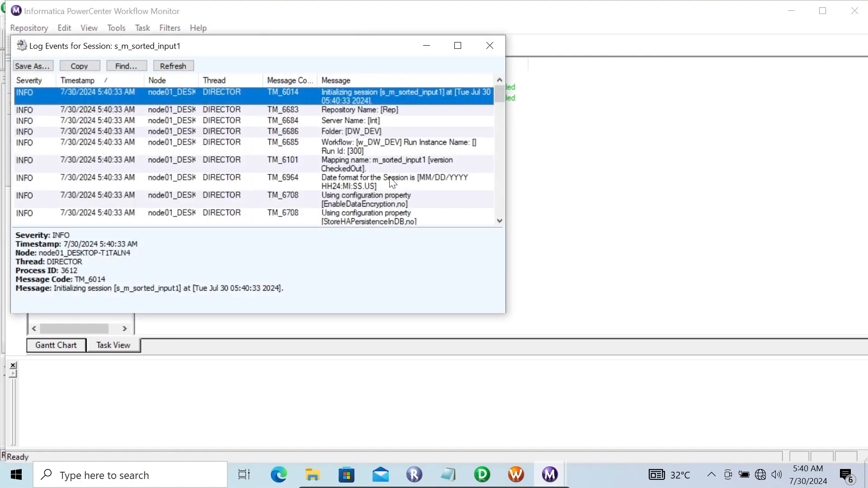
{"action": "left_click", "coordinate": [456, 45]}
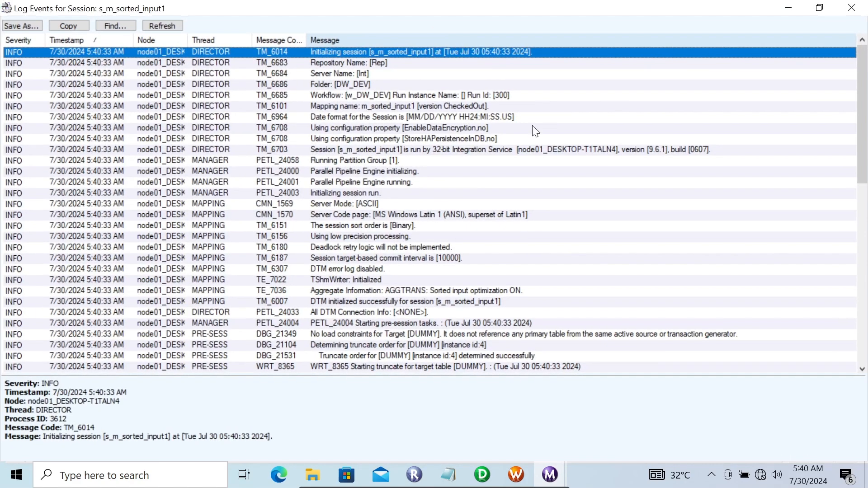
{"action": "left_click", "coordinate": [462, 290]}
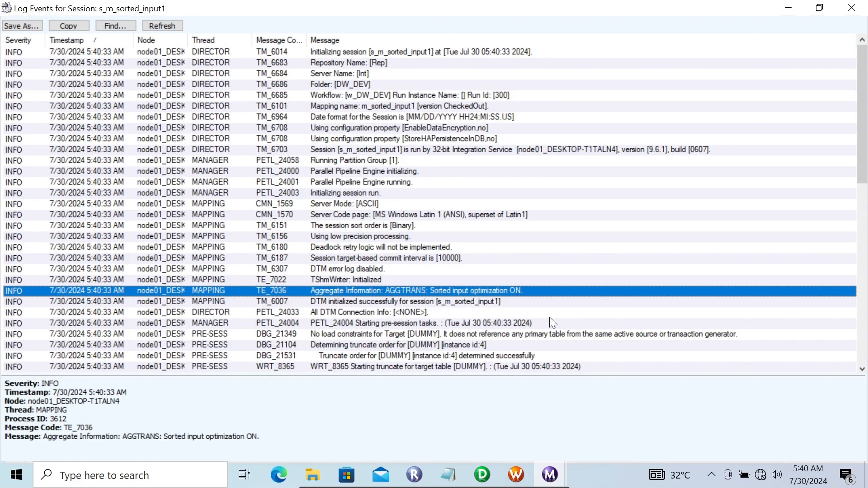
{"action": "left_click_drag", "start_coordinate": [866, 140], "coordinate": [864, 209]}
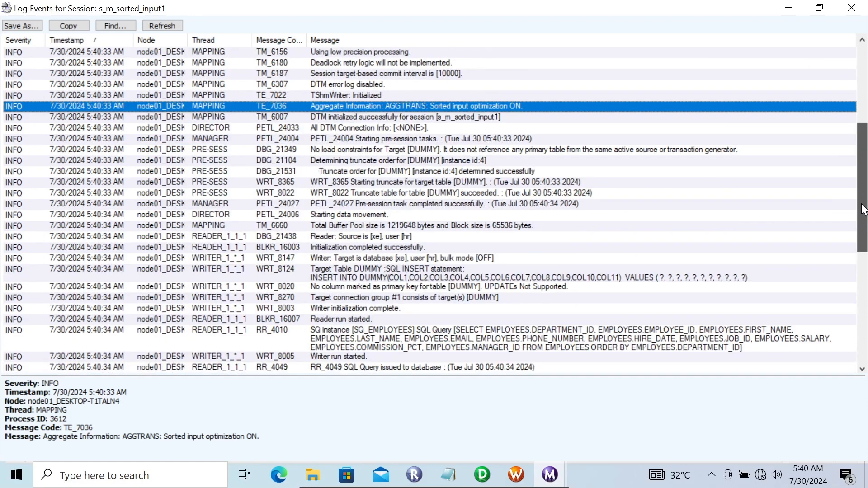
{"action": "left_click", "coordinate": [644, 342]}
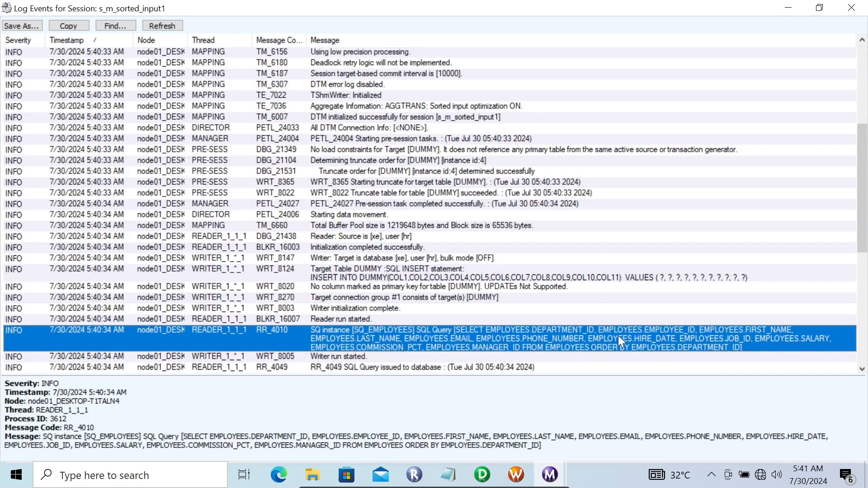
{"action": "left_click", "coordinate": [852, 10]}
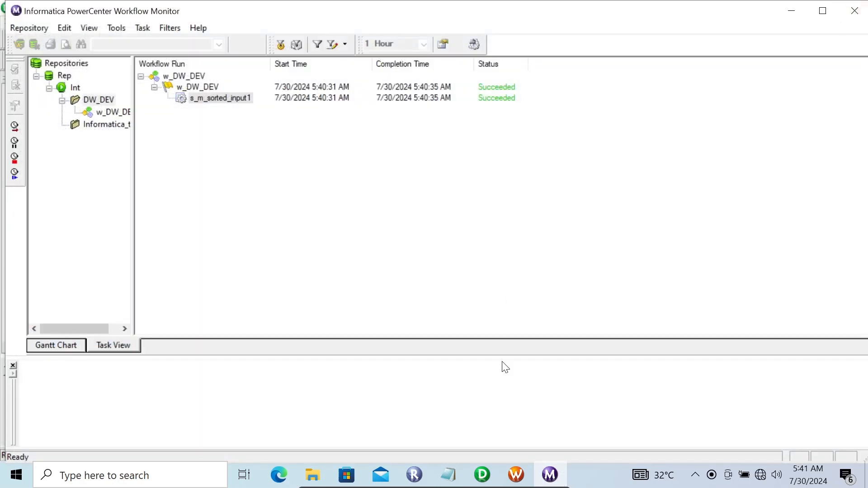
{"action": "mouse_move", "coordinate": [484, 477]}
{"action": "left_click", "coordinate": [479, 392]}
- Create a new mapping named m_sorted_input2 in Designer
{"action": "left_click", "coordinate": [486, 471]}
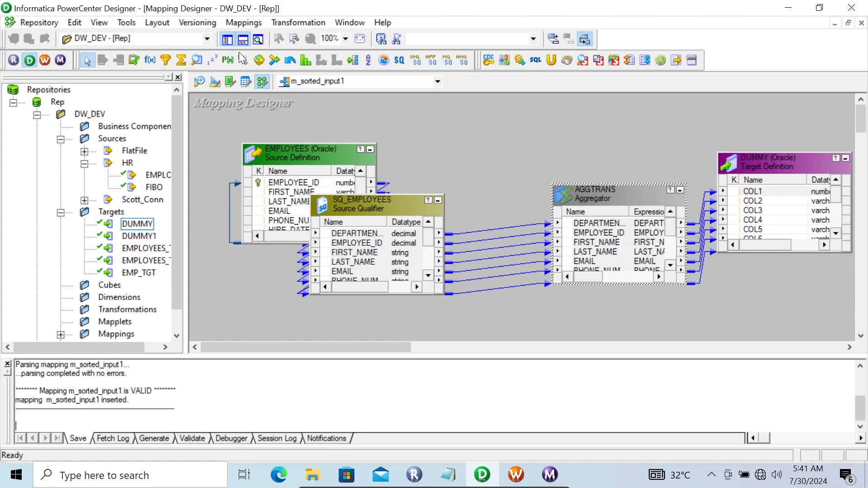
{"action": "left_click", "coordinate": [243, 22]}
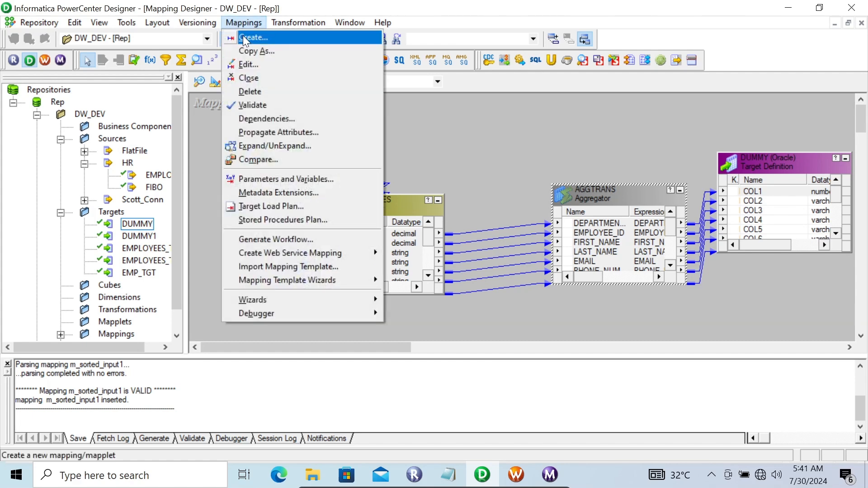
{"action": "left_click", "coordinate": [243, 36]}
{"action": "type", "text": "m"}
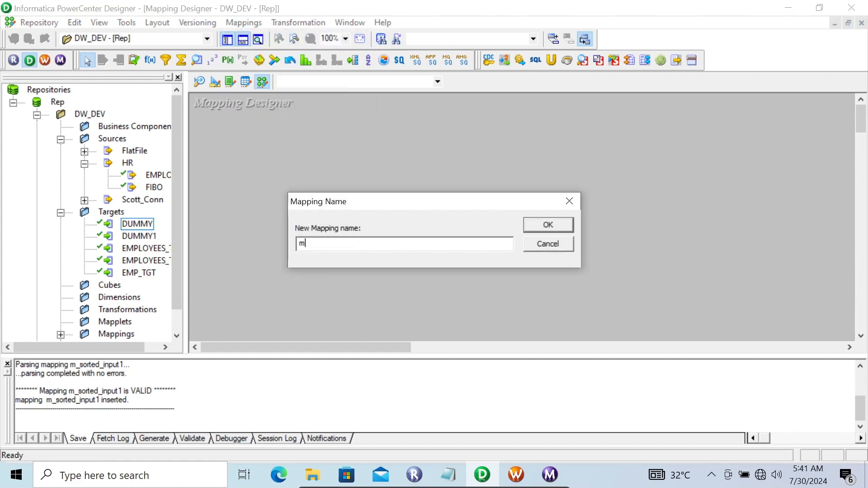
{"action": "type", "text": "_sorted_input2"}
{"action": "key", "text": "Return"}
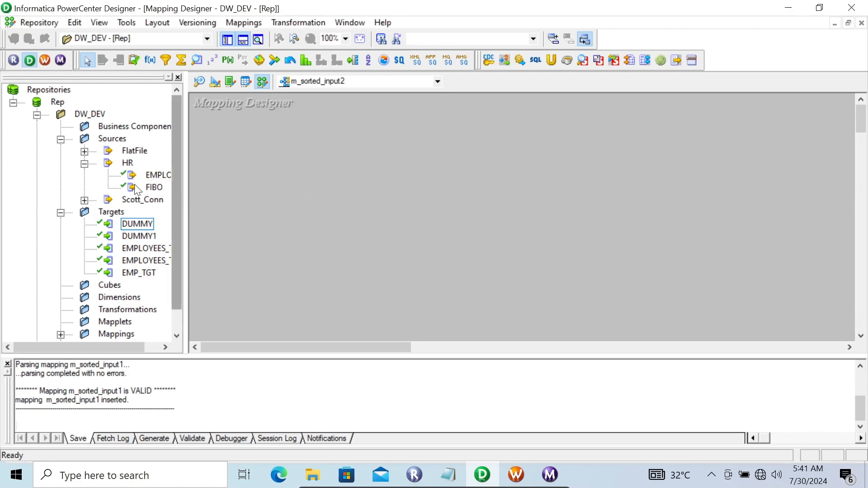
- Add the emp flat-file source from FlatFile onto the mapping canvas
{"action": "left_click", "coordinate": [84, 152]}
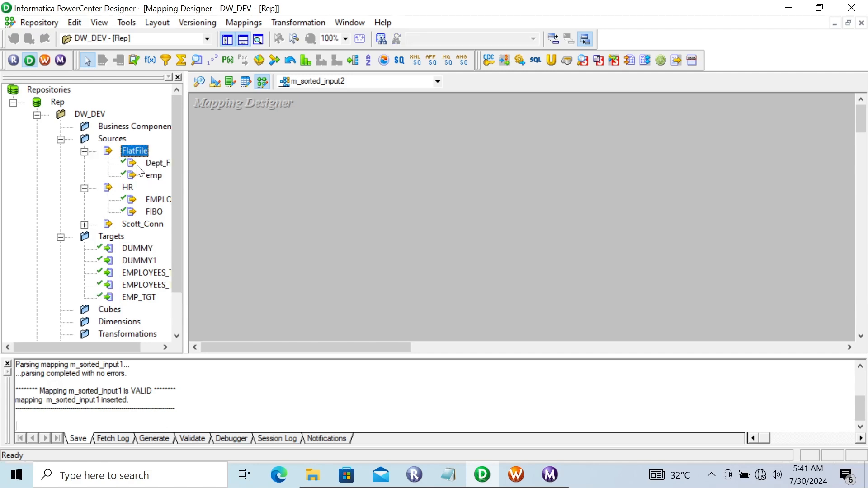
{"action": "left_click", "coordinate": [135, 177]}
{"action": "left_click_drag", "start_coordinate": [135, 181], "coordinate": [253, 137]}
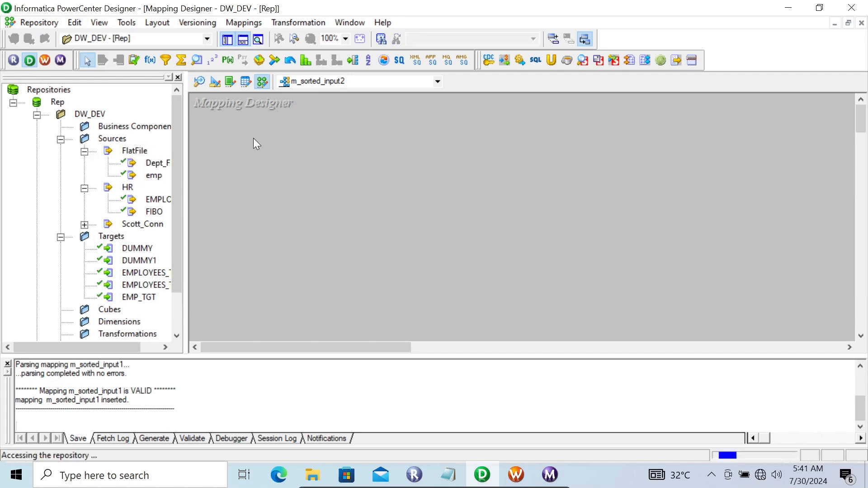
- Set up a data preview for emp, choosing the emp file with the All Files filter
{"action": "right_click", "coordinate": [289, 153]}
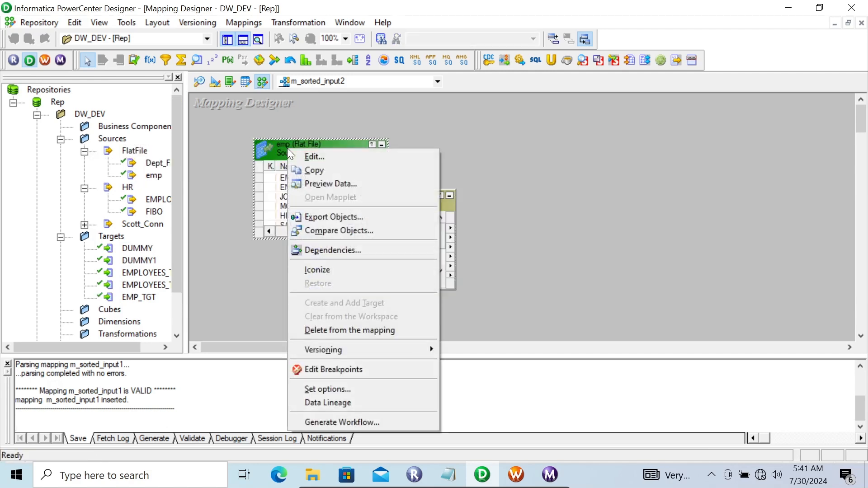
{"action": "left_click", "coordinate": [317, 183]}
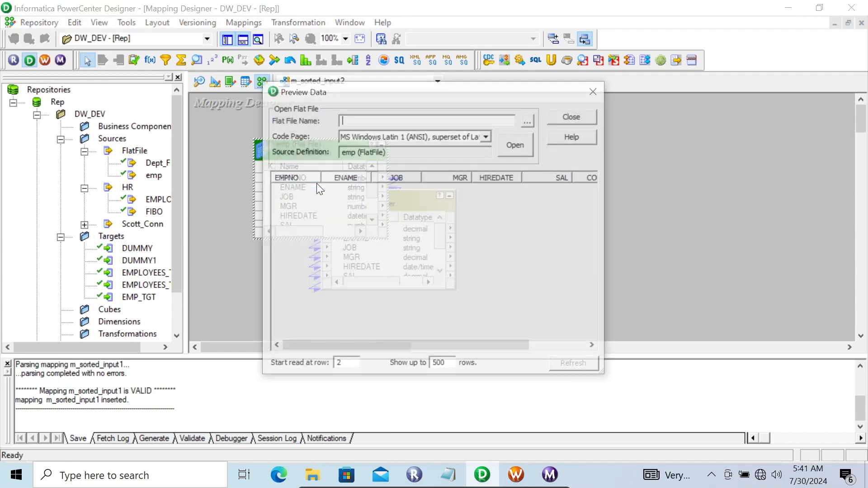
{"action": "left_click", "coordinate": [530, 121]}
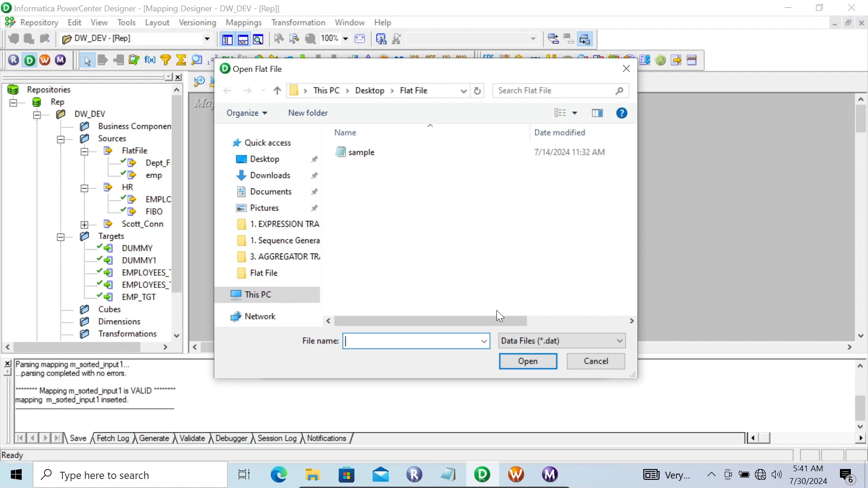
{"action": "left_click", "coordinate": [535, 336]}
{"action": "left_click", "coordinate": [527, 364]}
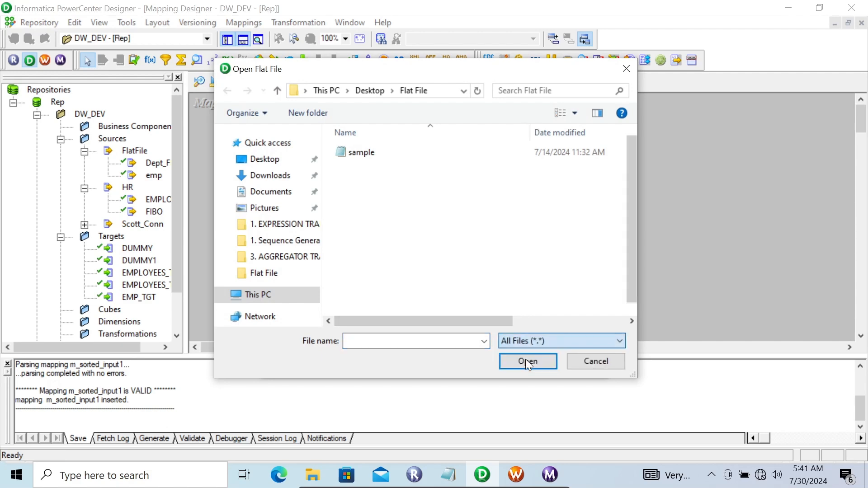
{"action": "left_click", "coordinate": [362, 167]}
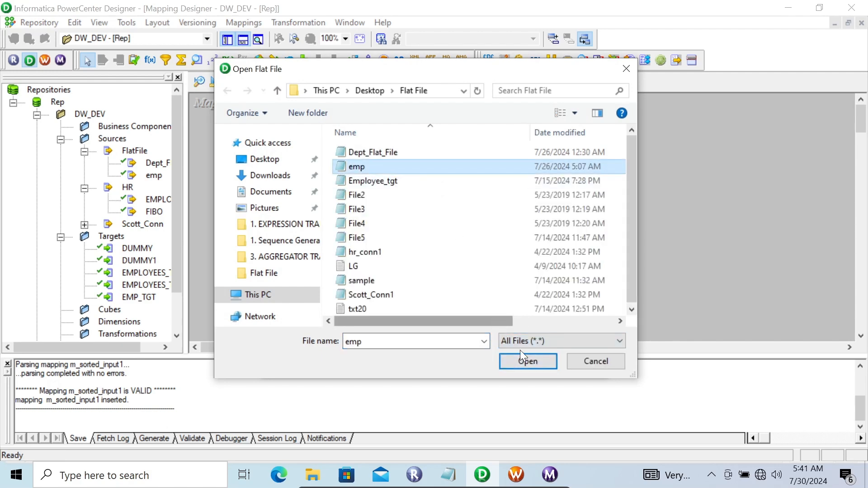
{"action": "left_click", "coordinate": [523, 362]}
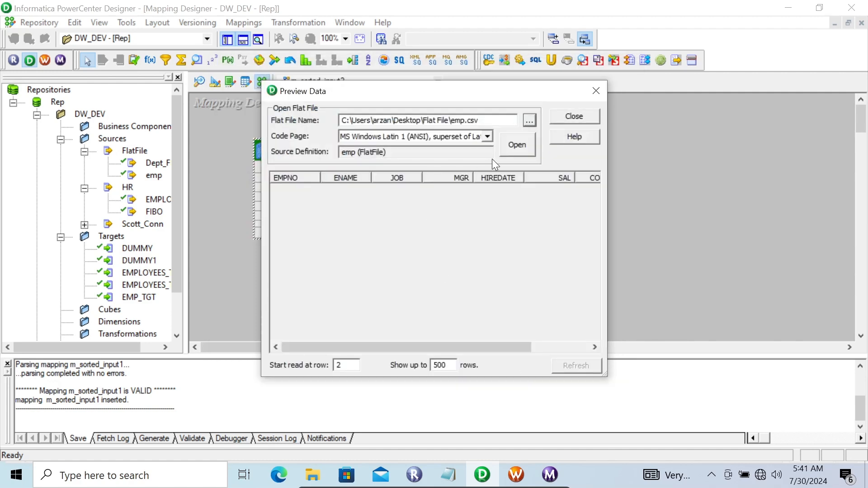
- Load the emp.csv rows, scroll across to COMM and DEPTNO, then close the preview
{"action": "left_click", "coordinate": [513, 144]}
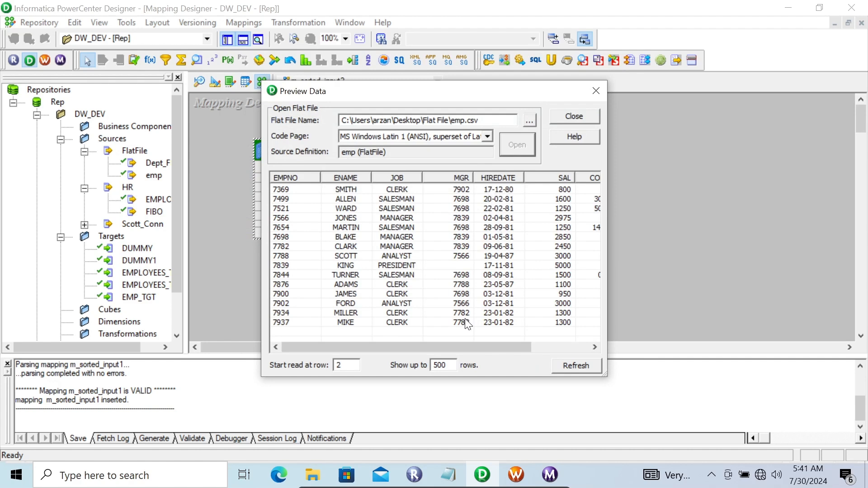
{"action": "left_click_drag", "start_coordinate": [455, 345], "coordinate": [561, 343]}
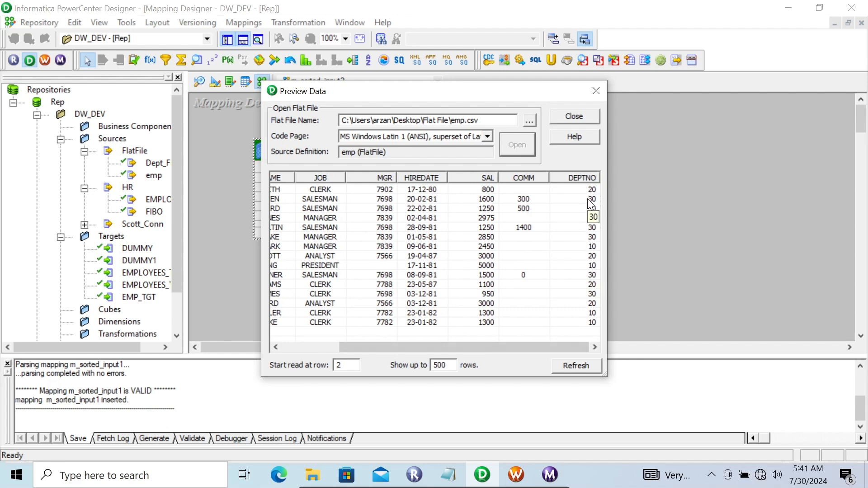
{"action": "left_click", "coordinate": [568, 116]}
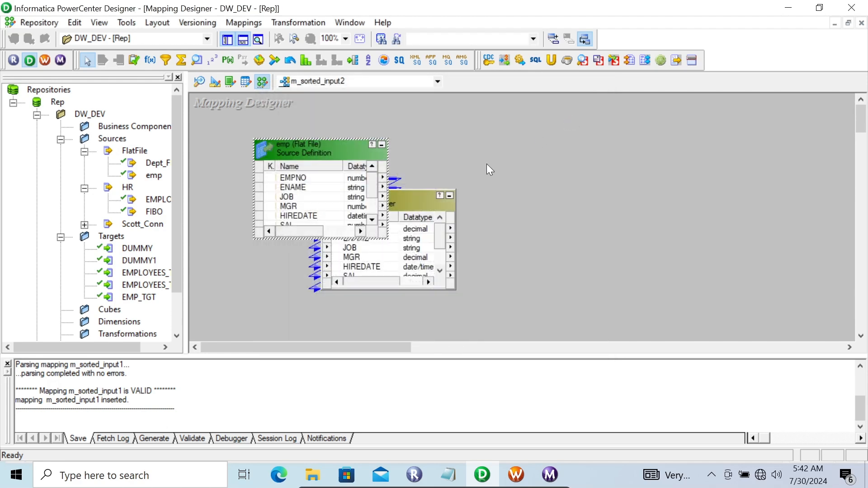
- Set the emp source's Datetime Format to dd-mm-yy in its properties
{"action": "double_click", "coordinate": [341, 153]}
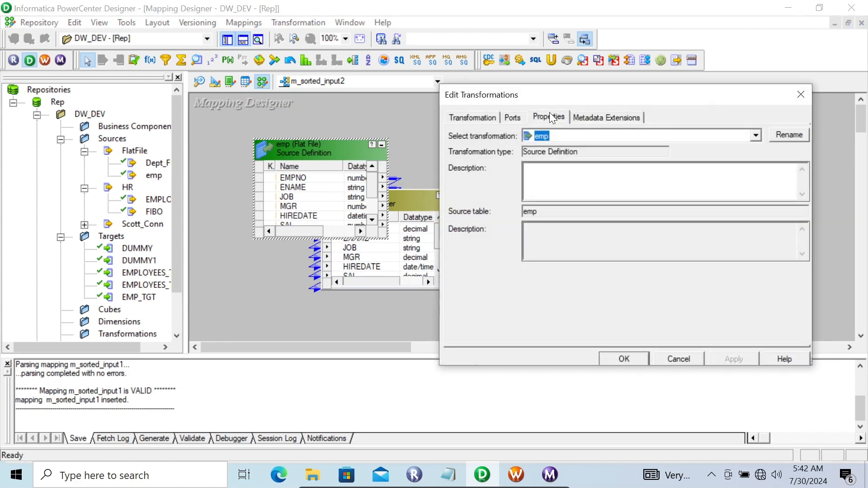
{"action": "left_click", "coordinate": [549, 114]}
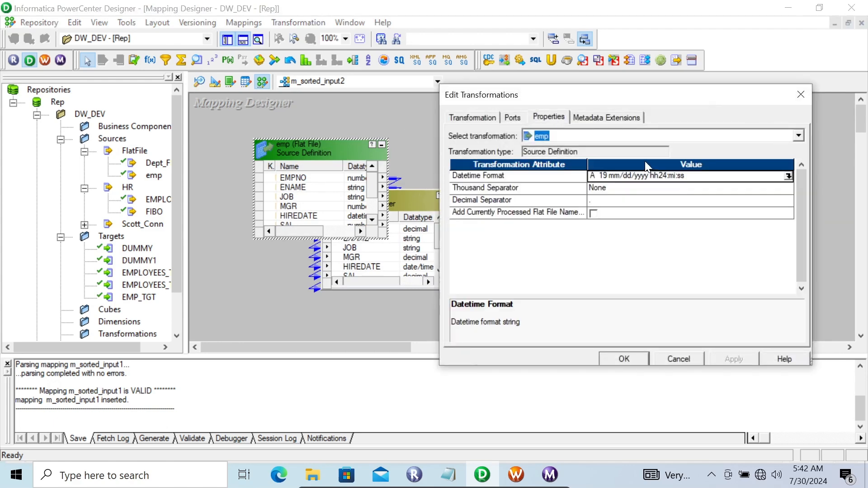
{"action": "left_click", "coordinate": [787, 174]}
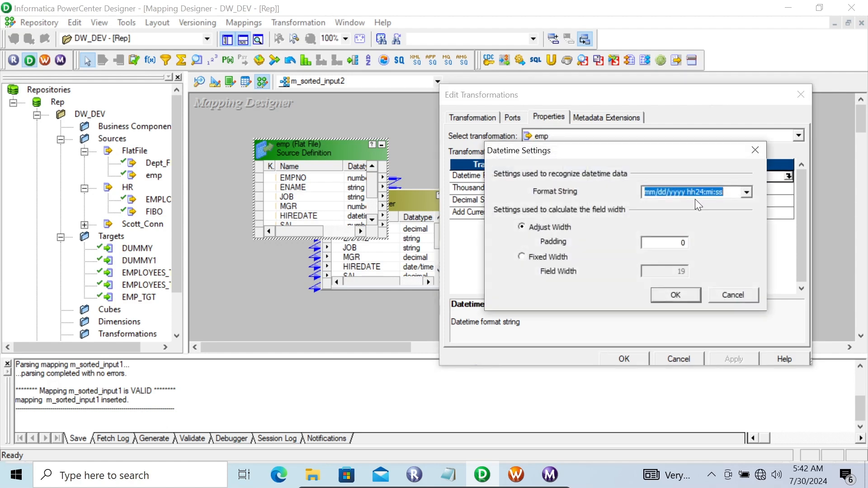
{"action": "key", "text": "BackSpace"}
{"action": "type", "text": "dd--mm--yy"}
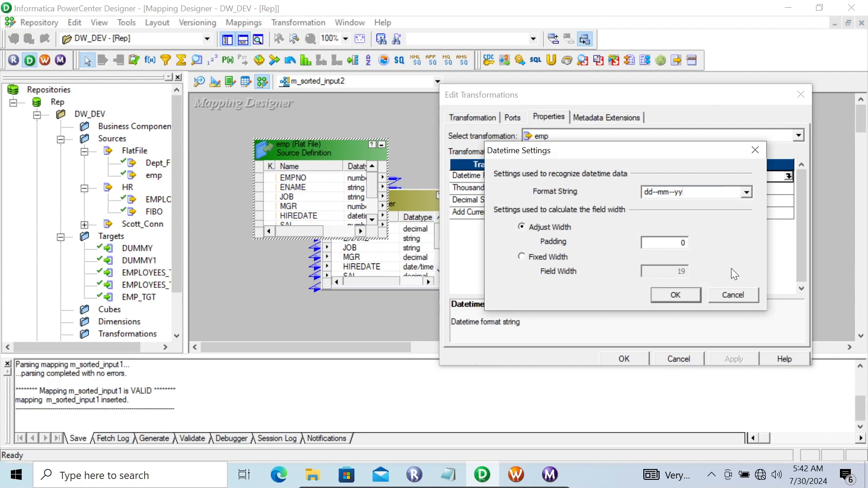
{"action": "left_click", "coordinate": [669, 297]}
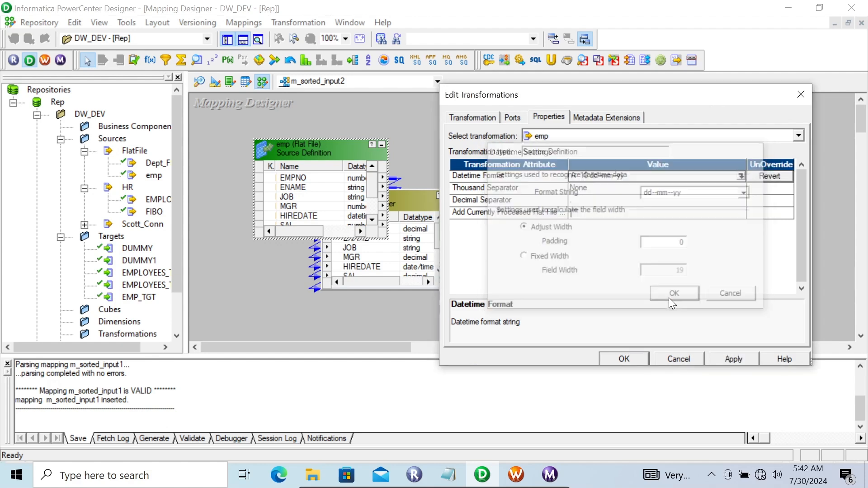
{"action": "left_click", "coordinate": [623, 359]}
{"action": "left_click_drag", "start_coordinate": [390, 349], "coordinate": [415, 351]}
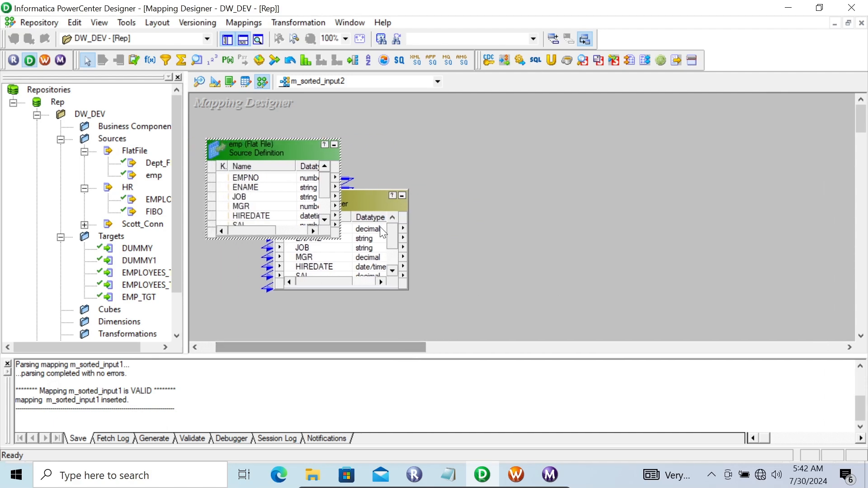
- Review the SQ_emp source qualifier's Properties tab and close it
{"action": "double_click", "coordinate": [350, 203]}
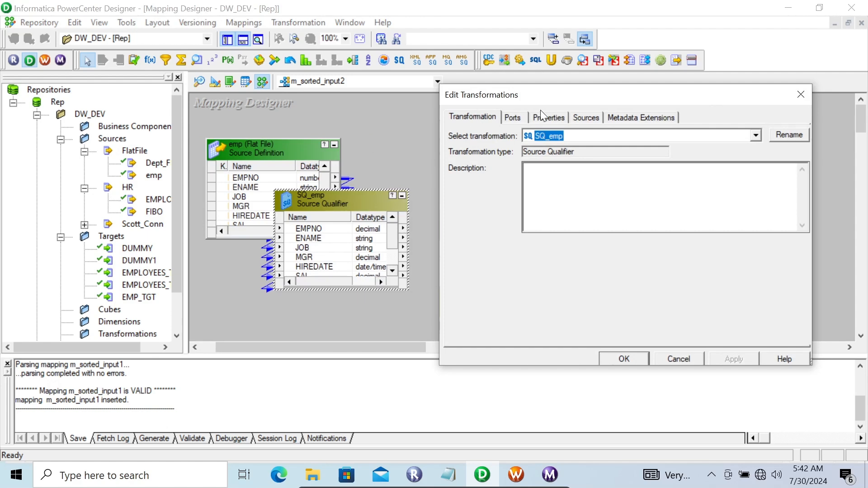
{"action": "left_click", "coordinate": [547, 119]}
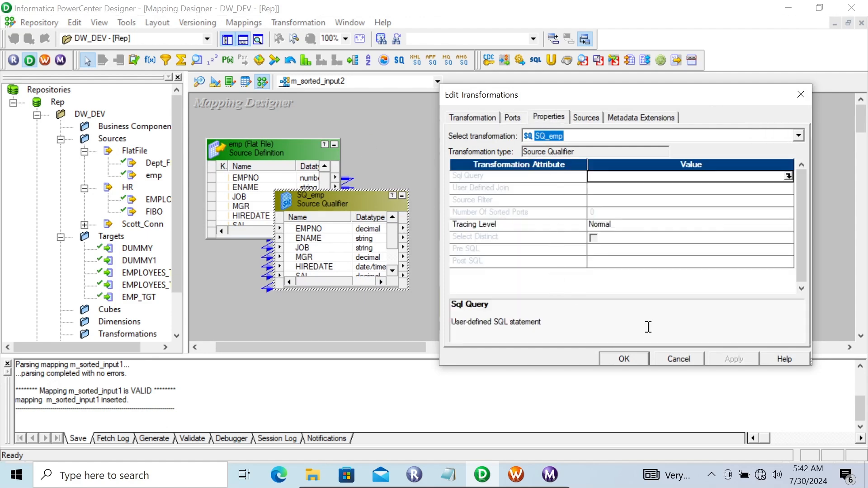
{"action": "left_click", "coordinate": [617, 360]}
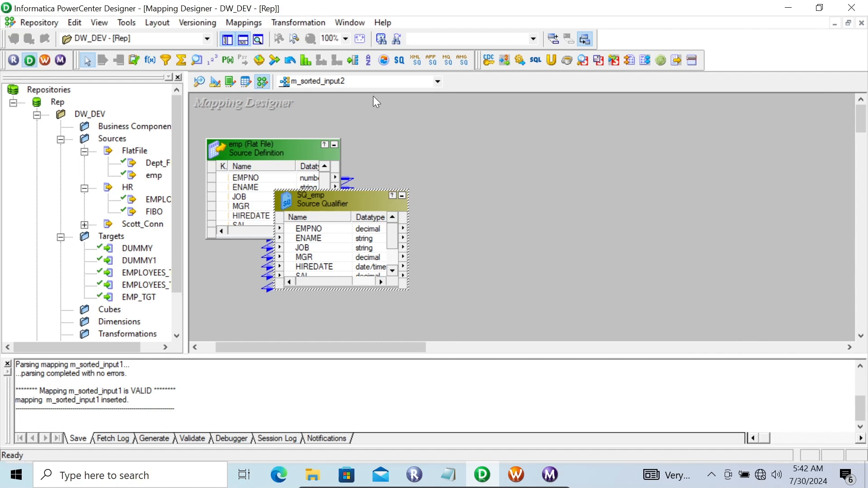
- Add Sorter SRTTRANS right of SQ_emp and link all SQ_emp ports into it
{"action": "left_click", "coordinate": [369, 61]}
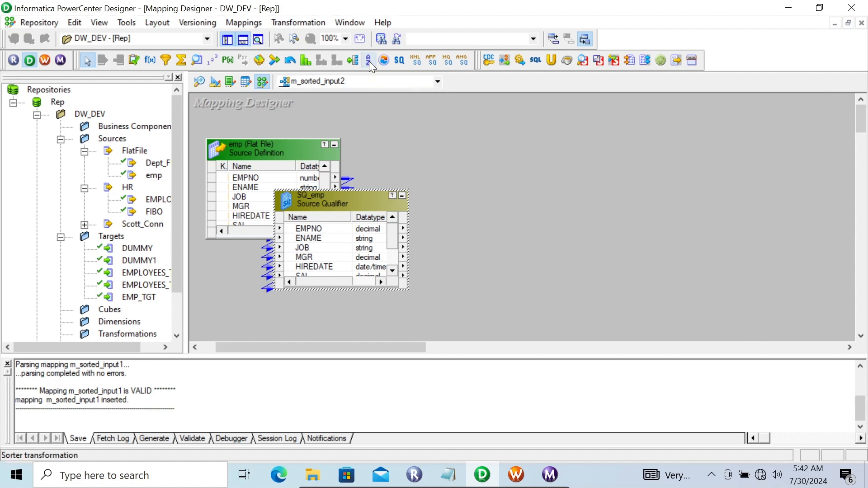
{"action": "left_click", "coordinate": [449, 194]}
{"action": "left_click", "coordinate": [329, 229]}
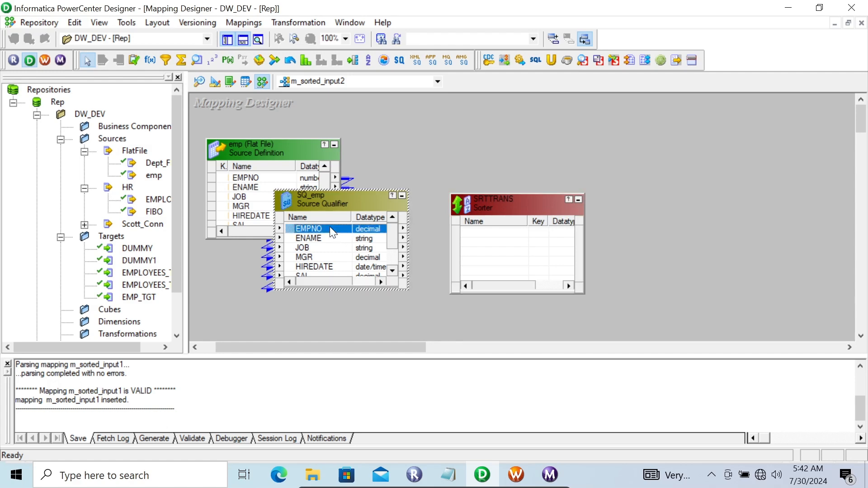
{"action": "right_click", "coordinate": [330, 229]}
{"action": "left_click", "coordinate": [345, 230]}
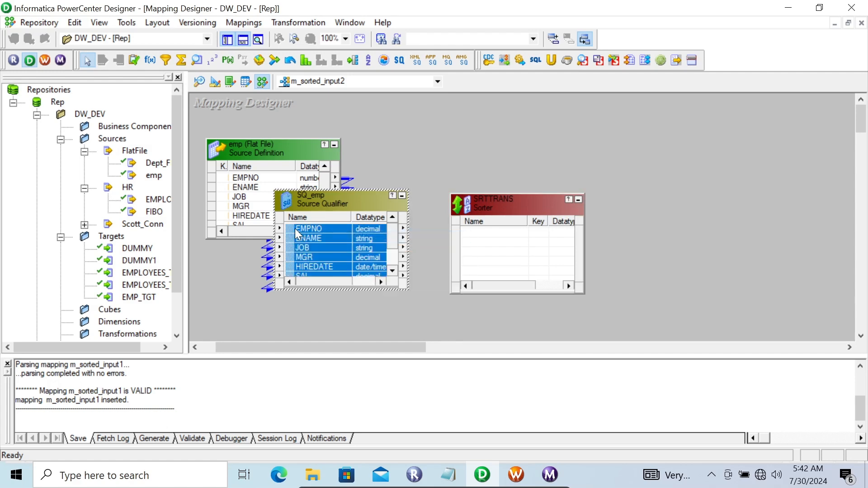
{"action": "left_click_drag", "start_coordinate": [329, 230], "coordinate": [472, 237]}
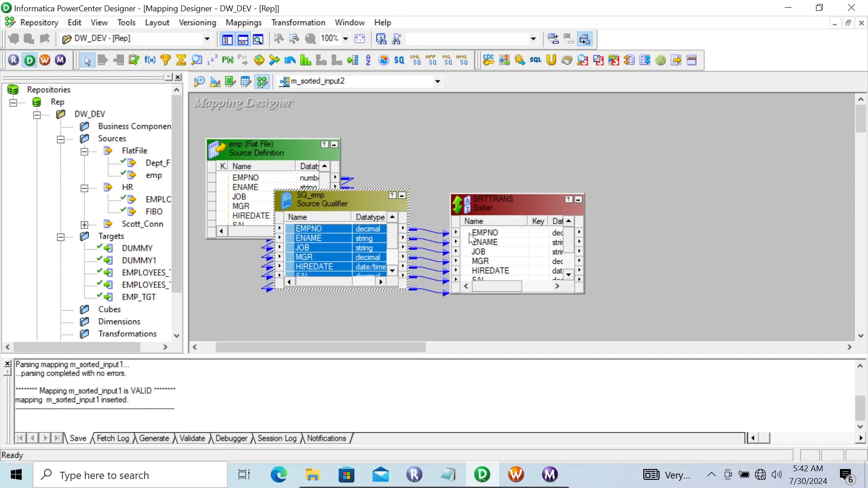
- Move DEPTNO to the top of SRTTRANS ports and make it the ascending sort key
{"action": "double_click", "coordinate": [492, 202]}
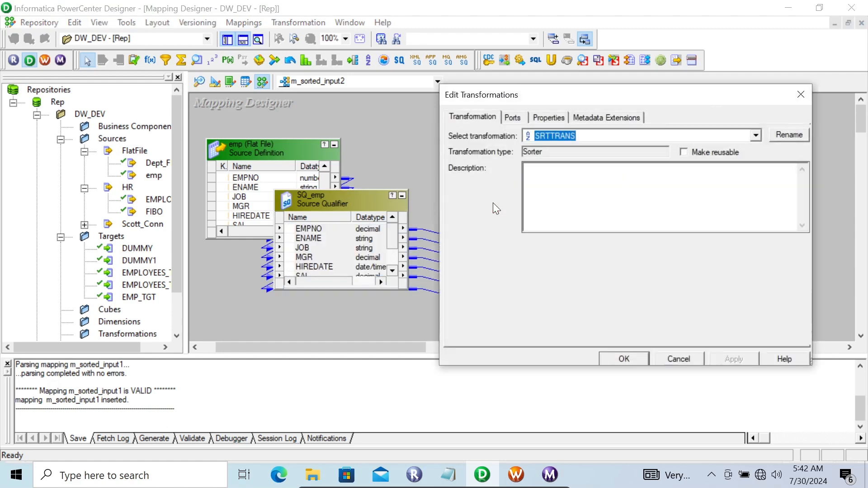
{"action": "left_click", "coordinate": [544, 117]}
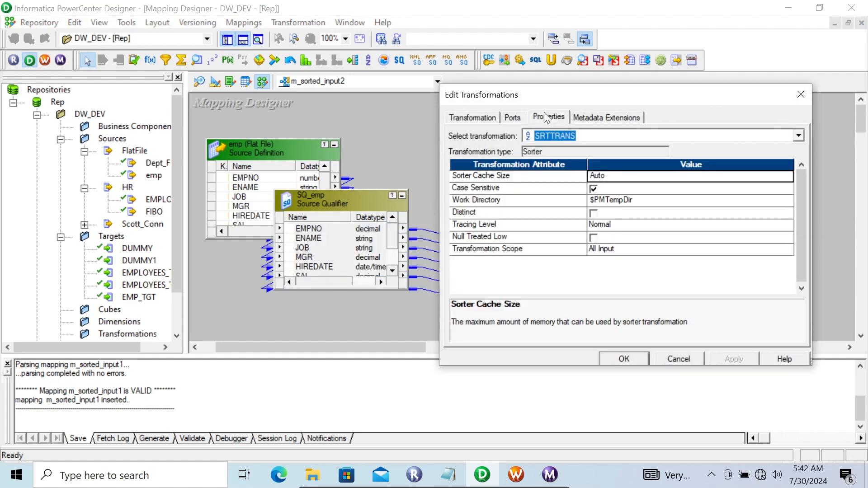
{"action": "left_click", "coordinate": [510, 118]}
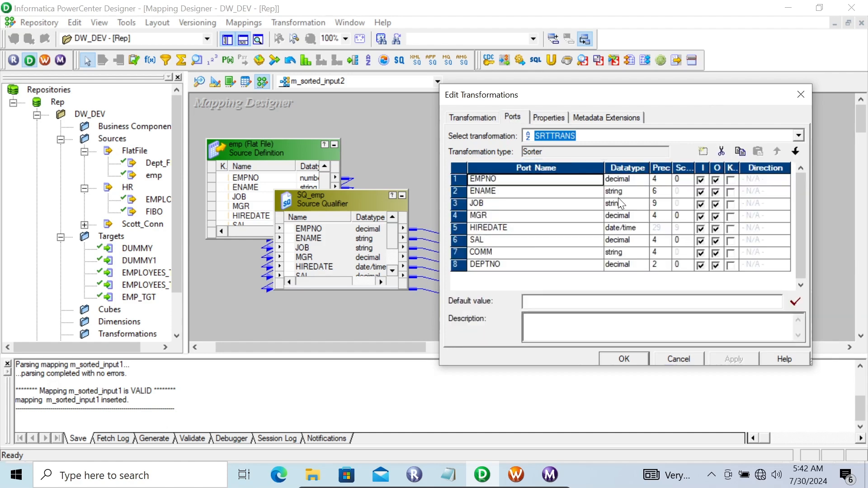
{"action": "left_click", "coordinate": [543, 266]}
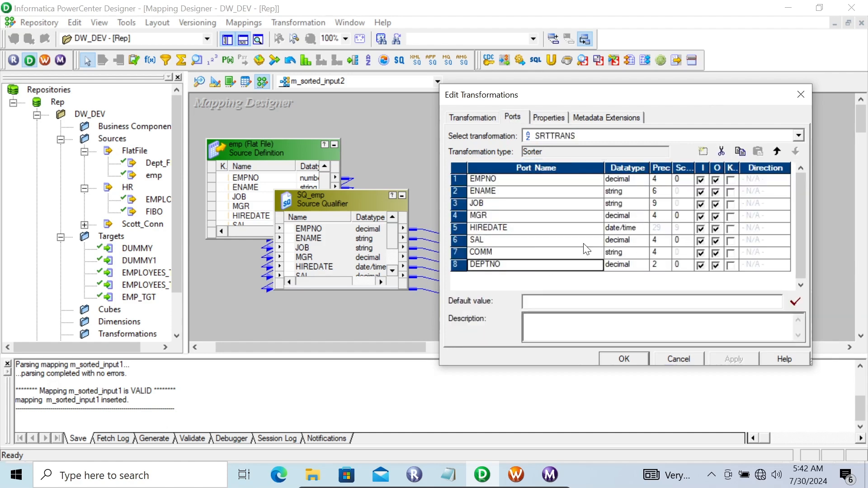
{"action": "left_click", "coordinate": [775, 152]}
{"action": "left_click", "coordinate": [775, 152]}
{"action": "left_click", "coordinate": [776, 152]}
{"action": "left_click", "coordinate": [776, 152]}
{"action": "left_click", "coordinate": [775, 152]}
{"action": "left_click", "coordinate": [776, 151]}
{"action": "left_click", "coordinate": [775, 152]}
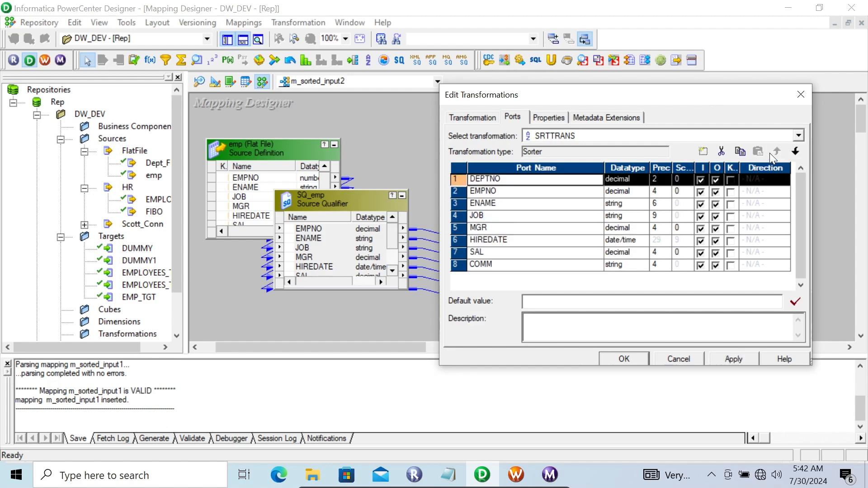
{"action": "left_click", "coordinate": [730, 180]}
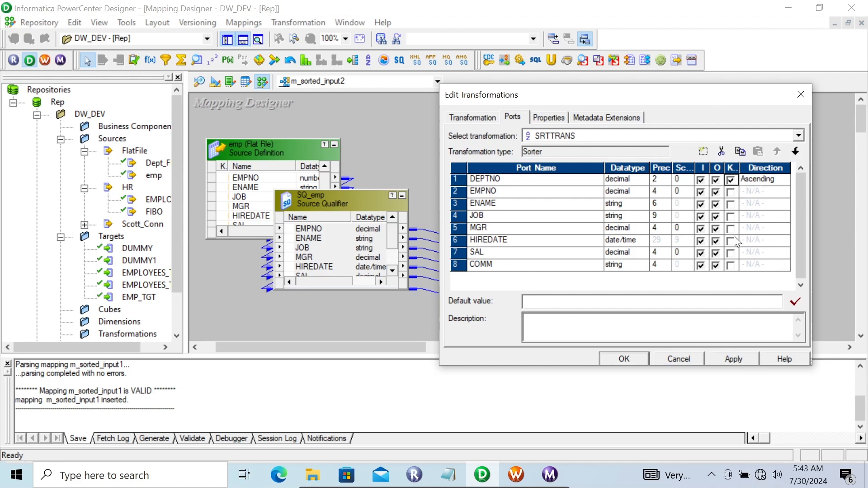
{"action": "left_click", "coordinate": [730, 361]}
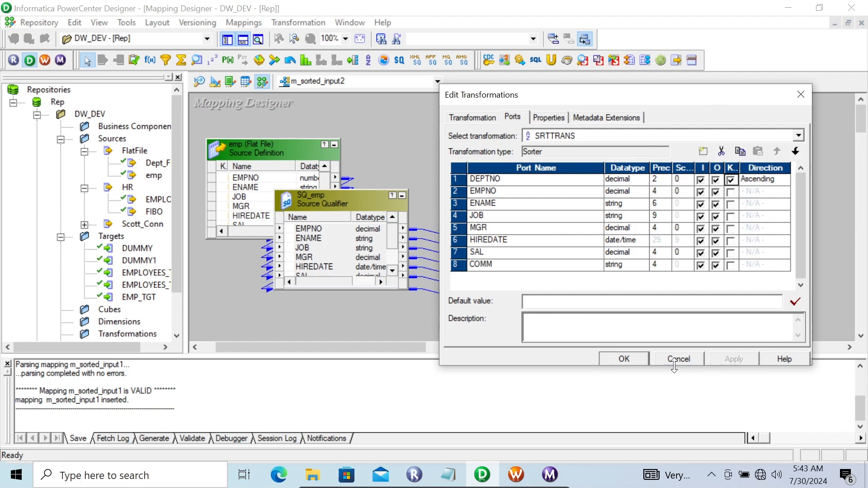
{"action": "left_click", "coordinate": [624, 357]}
{"action": "left_click_drag", "start_coordinate": [406, 348], "coordinate": [449, 342]}
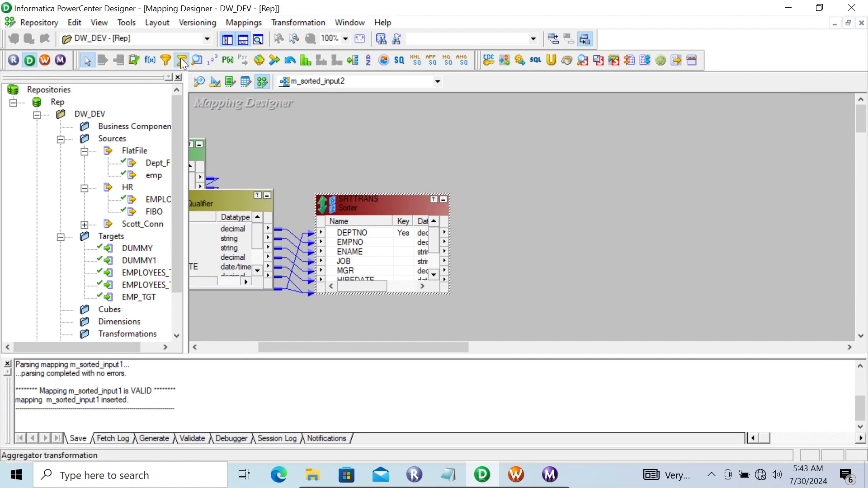
- Add Aggregator AGGTRANS fed by all SRTTRANS ports, and place the DUMMY1 target beside it
{"action": "left_click", "coordinate": [536, 195]}
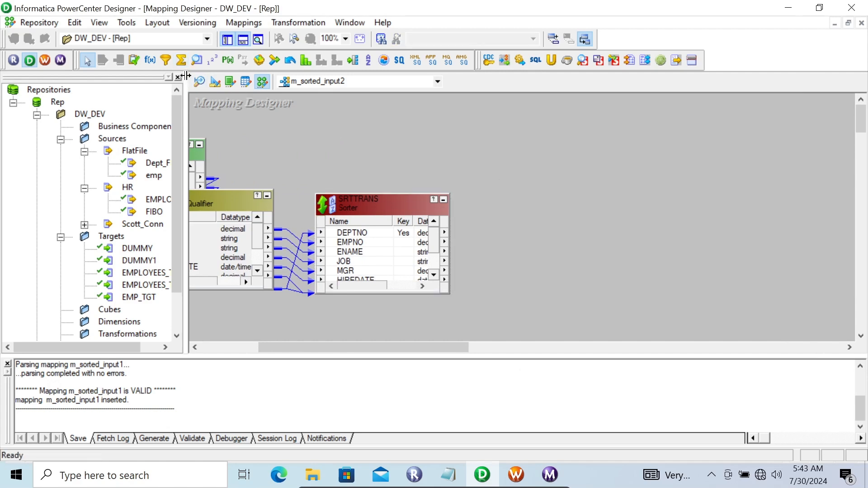
{"action": "left_click", "coordinate": [179, 61]}
{"action": "left_click", "coordinate": [556, 214]}
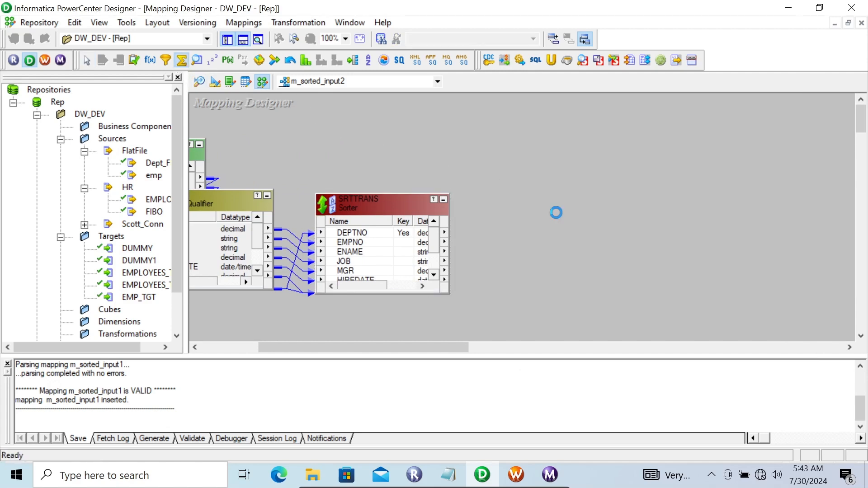
{"action": "right_click", "coordinate": [368, 229]}
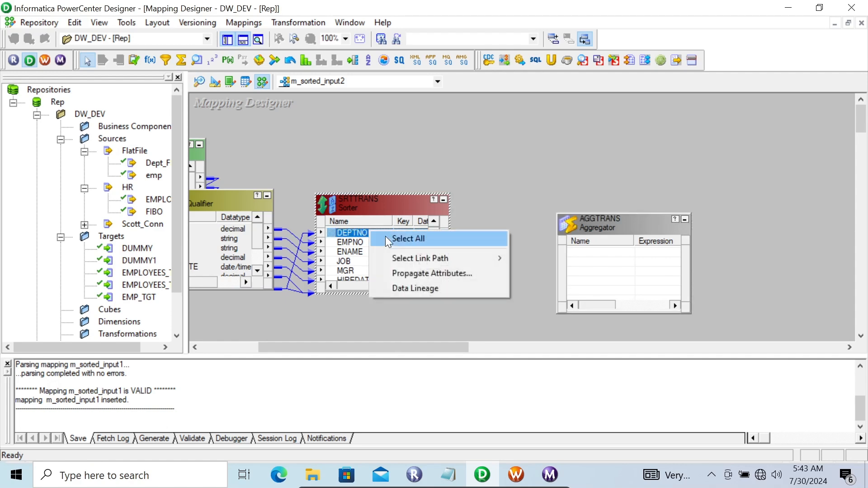
{"action": "left_click", "coordinate": [385, 236]}
{"action": "left_click_drag", "start_coordinate": [335, 240], "coordinate": [630, 258]}
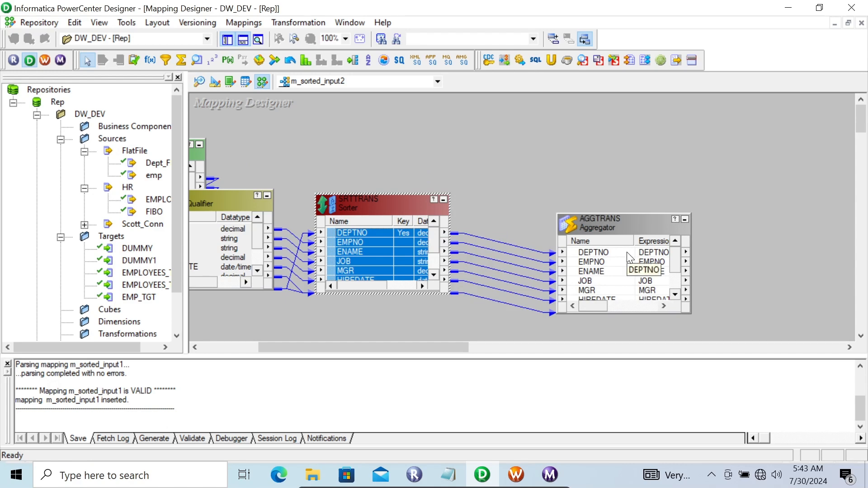
{"action": "left_click_drag", "start_coordinate": [126, 261], "coordinate": [735, 183]}
- Group AGGTRANS by DEPTNO and turn on Sorted Input, then apply
{"action": "double_click", "coordinate": [593, 229]}
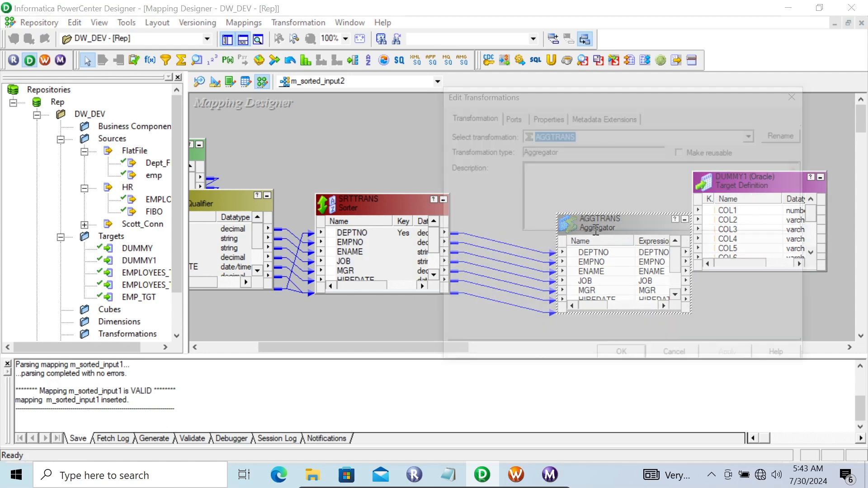
{"action": "left_click", "coordinate": [516, 116]}
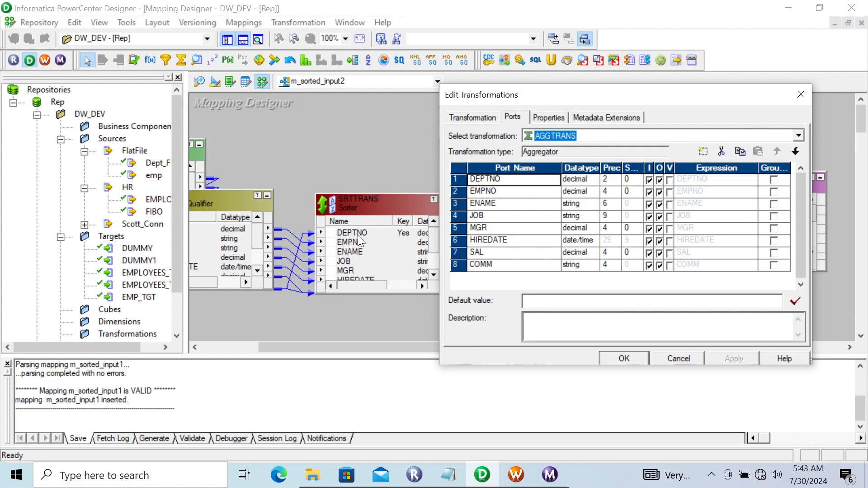
{"action": "left_click", "coordinate": [774, 180]}
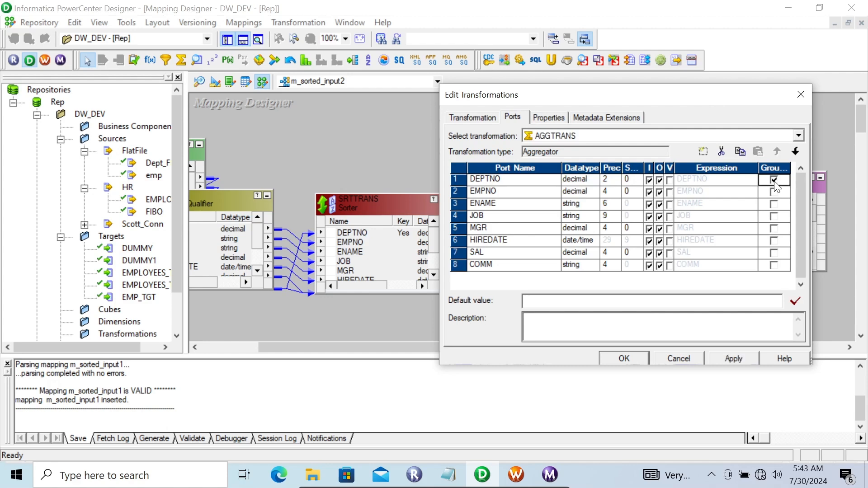
{"action": "left_click", "coordinate": [554, 118]}
{"action": "left_click", "coordinate": [593, 201]}
{"action": "left_click", "coordinate": [593, 201]}
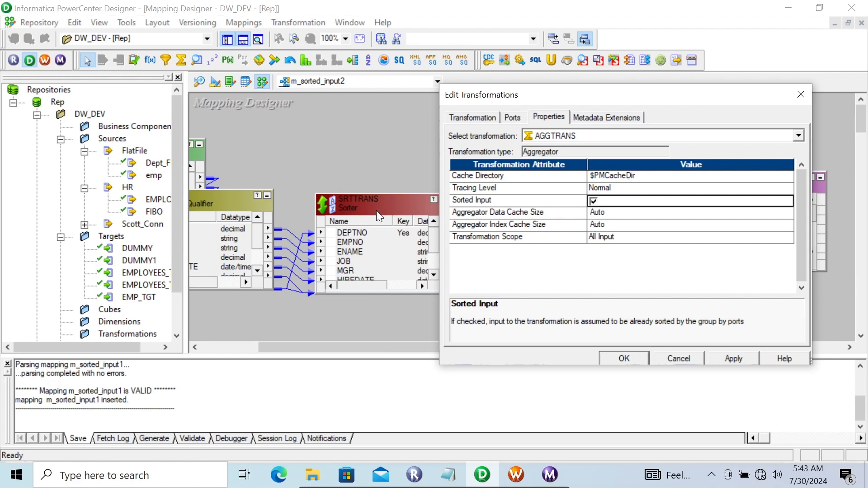
{"action": "left_click", "coordinate": [512, 116]}
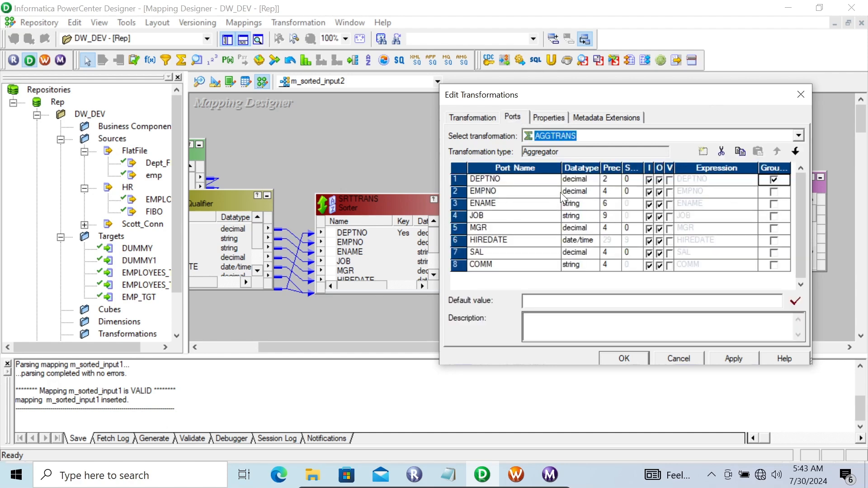
{"action": "left_click", "coordinate": [546, 118]}
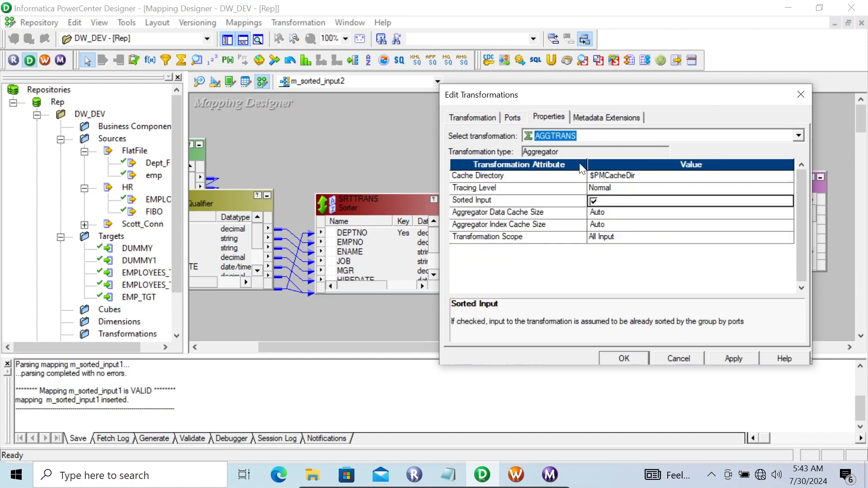
{"action": "left_click", "coordinate": [728, 356]}
{"action": "left_click", "coordinate": [631, 356]}
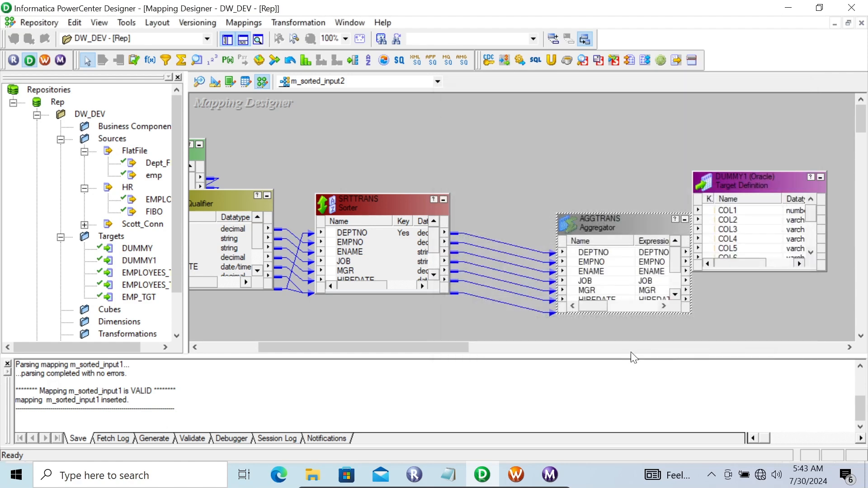
- Link all AGGTRANS ports to DUMMY1, save m_sorted_input2, and switch to Workflow Manager
{"action": "left_click_drag", "start_coordinate": [722, 177], "coordinate": [759, 176]}
{"action": "left_click", "coordinate": [585, 251]}
{"action": "right_click", "coordinate": [585, 251]}
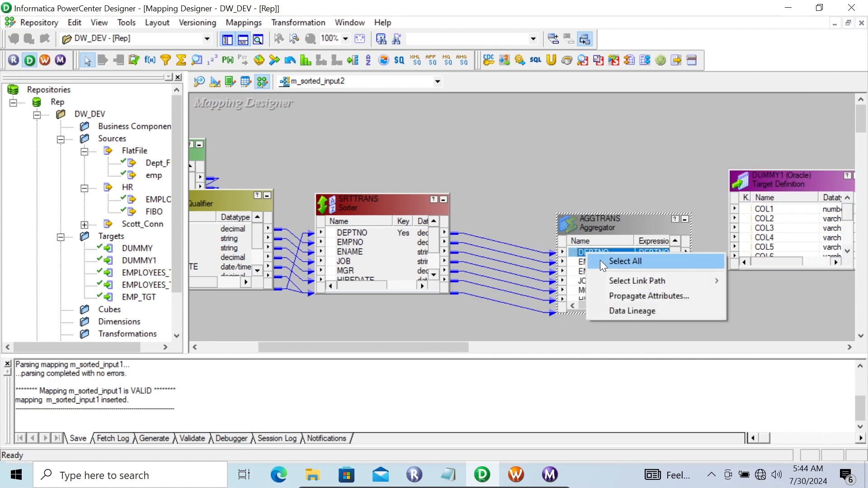
{"action": "left_click", "coordinate": [600, 260]}
{"action": "left_click_drag", "start_coordinate": [577, 253], "coordinate": [792, 210]}
{"action": "key", "text": "ctrl+s"}
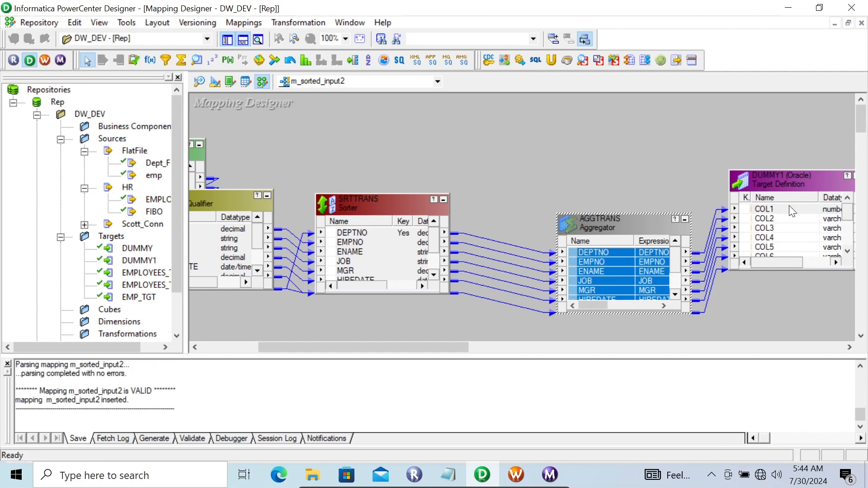
{"action": "left_click", "coordinate": [45, 60]}
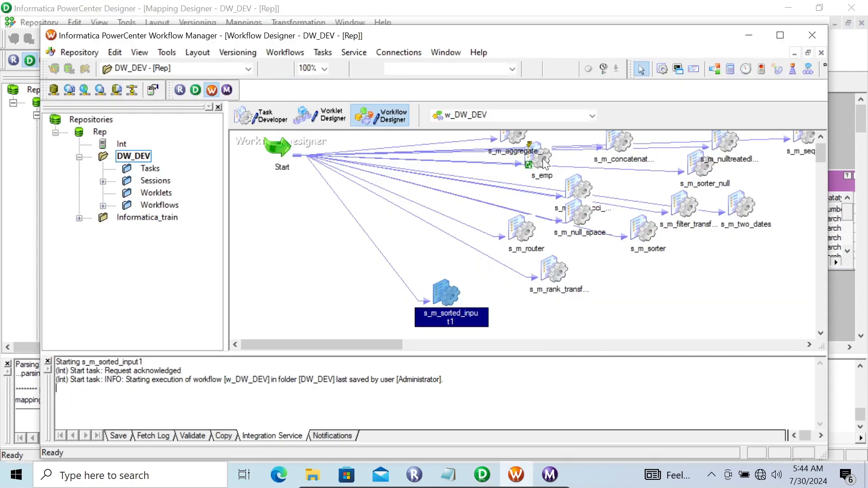
- Place session s_m_sorted_input2 using mapping m_sorted_input2 in w_DW_DEV and maximize the window
{"action": "left_click", "coordinate": [313, 315]}
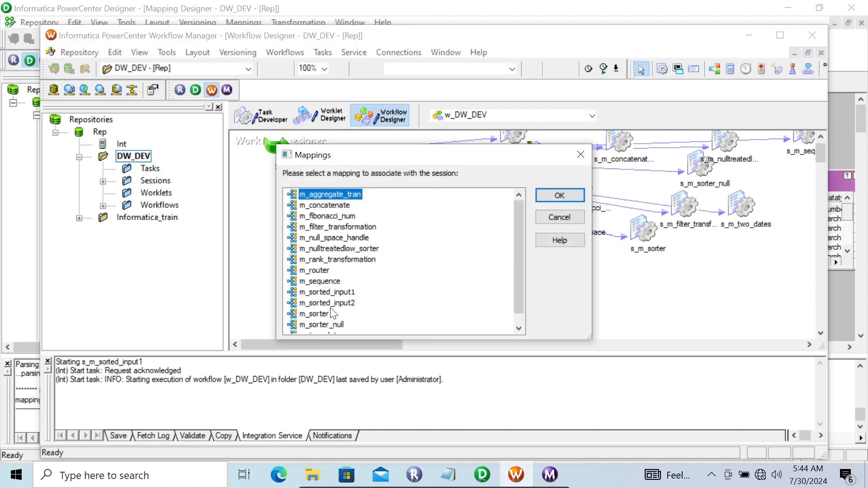
{"action": "left_click", "coordinate": [332, 303]}
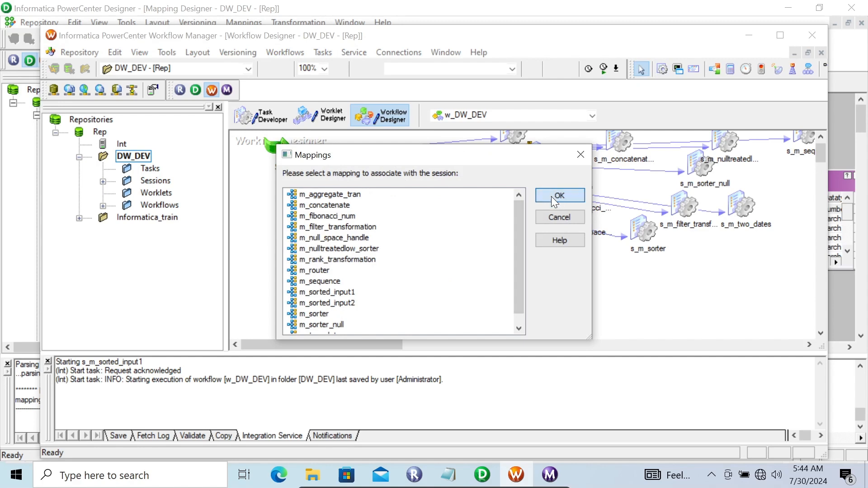
{"action": "left_click", "coordinate": [552, 196]}
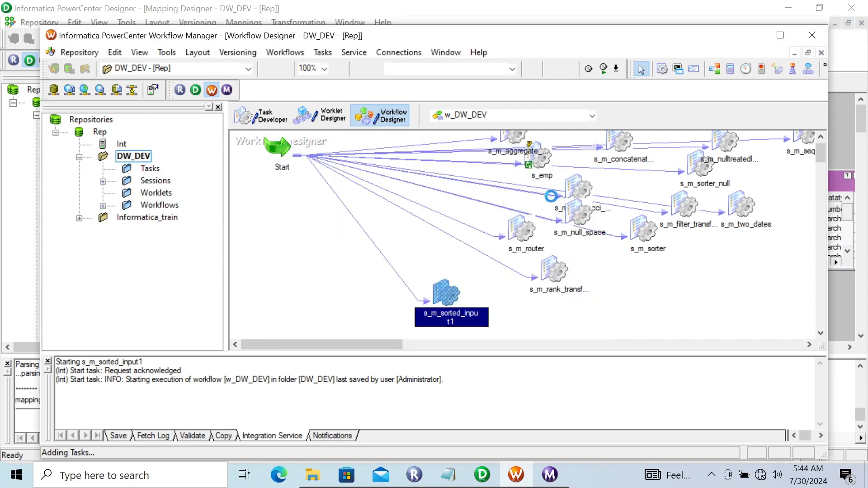
{"action": "left_click", "coordinate": [821, 141]}
{"action": "left_click", "coordinate": [820, 141]}
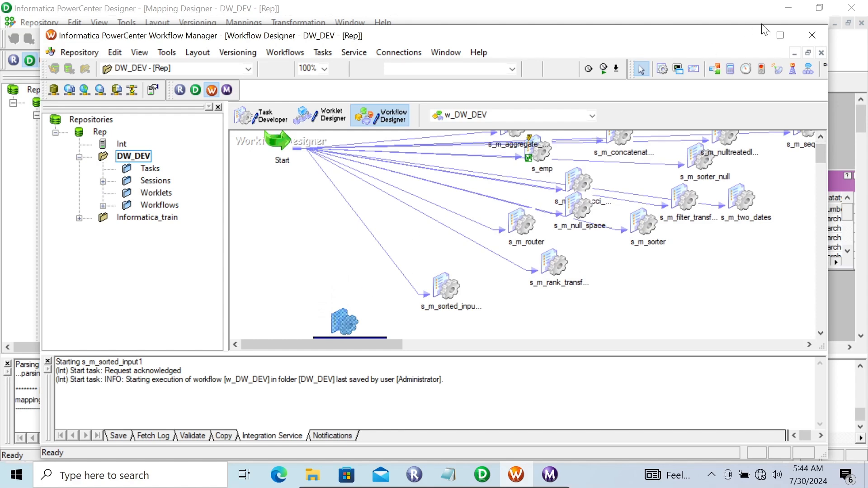
{"action": "left_click", "coordinate": [780, 35]}
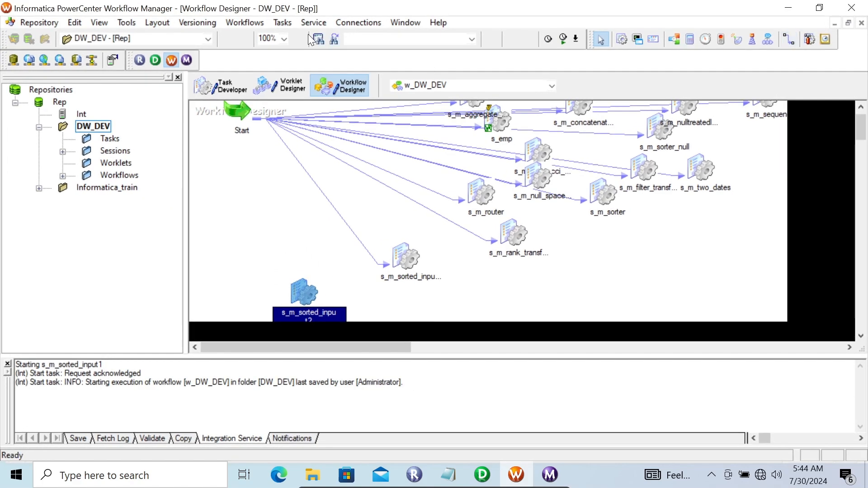
- Link the Start task to the s_m_sorted_input2 session
{"action": "left_click", "coordinate": [273, 20]}
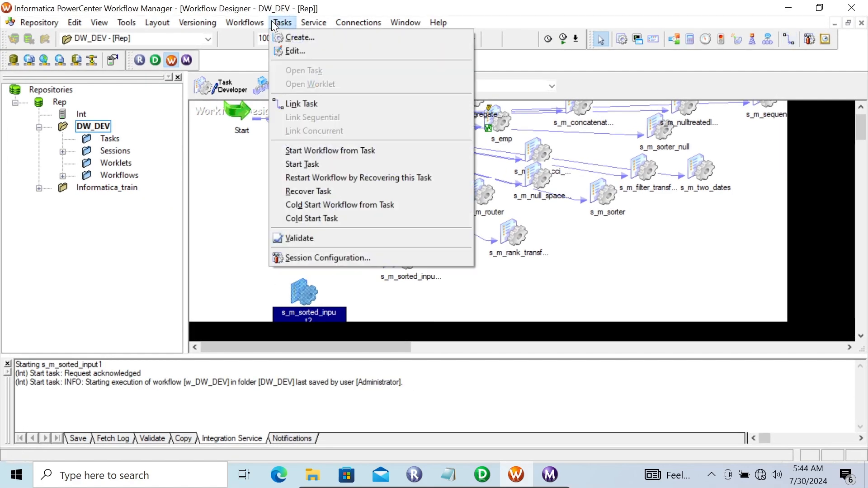
{"action": "left_click", "coordinate": [305, 105]}
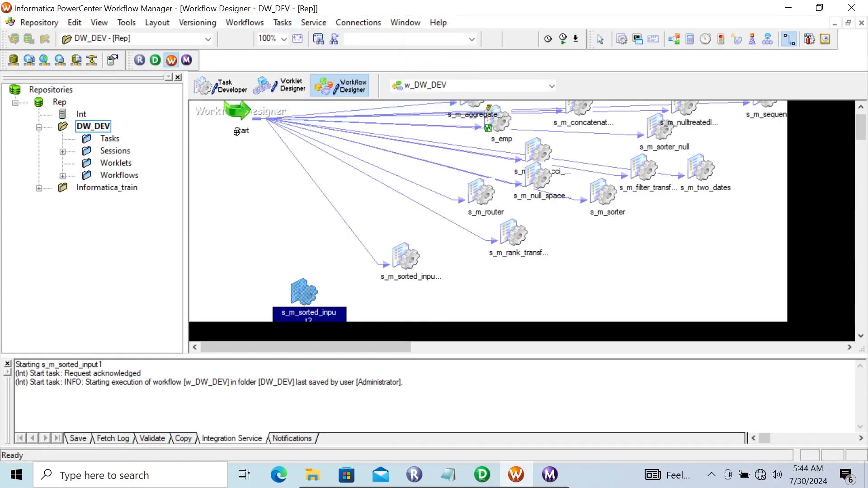
{"action": "left_click_drag", "start_coordinate": [238, 130], "coordinate": [305, 305]}
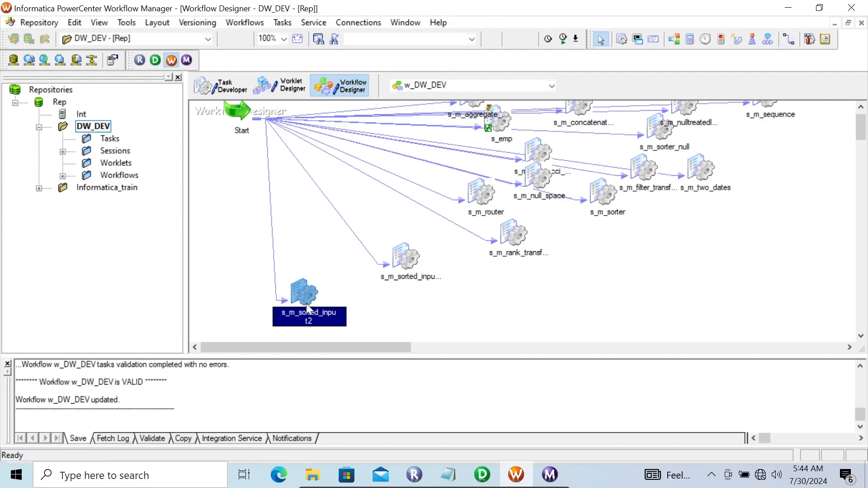
- Start the s_m_sorted_input2 task and confirm in Workflow Monitor that it failed
{"action": "right_click", "coordinate": [305, 303]}
{"action": "left_click", "coordinate": [293, 289]}
{"action": "right_click", "coordinate": [293, 288]}
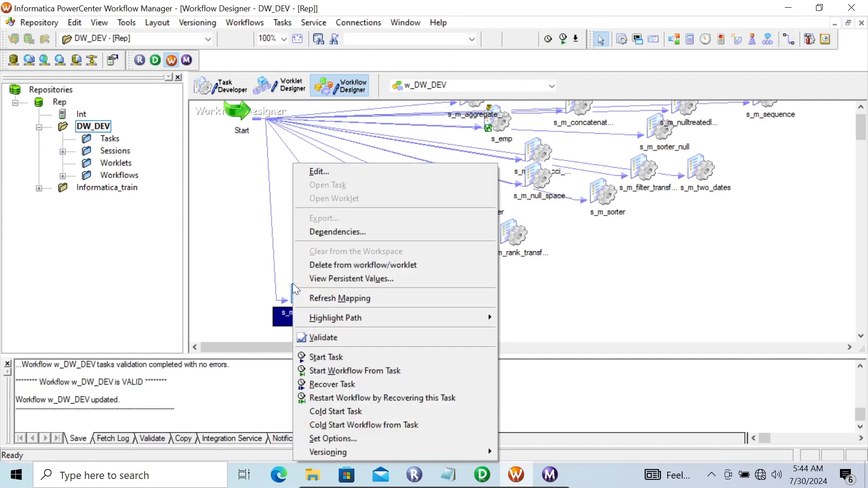
{"action": "left_click", "coordinate": [321, 351]}
{"action": "left_click", "coordinate": [549, 473]}
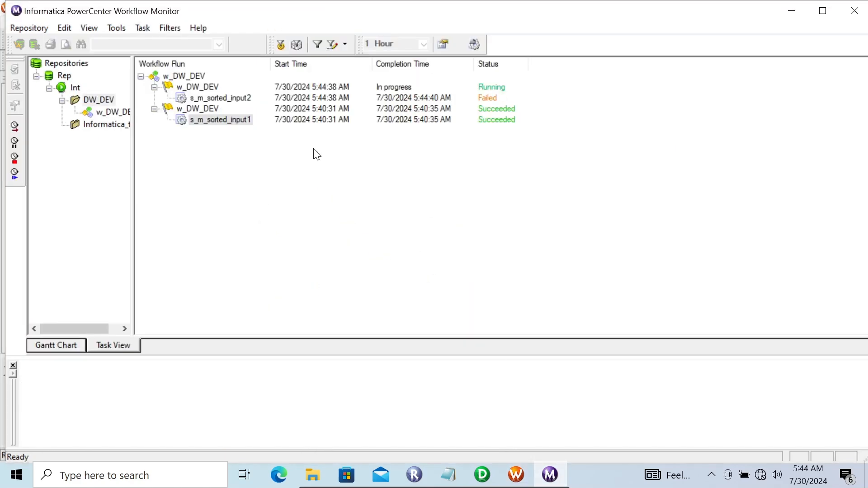
{"action": "left_click", "coordinate": [212, 100]}
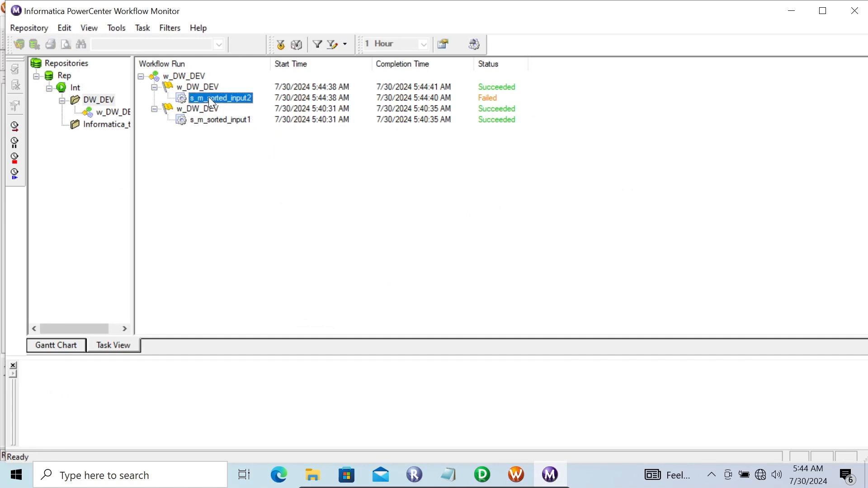
{"action": "left_click", "coordinate": [849, 18]}
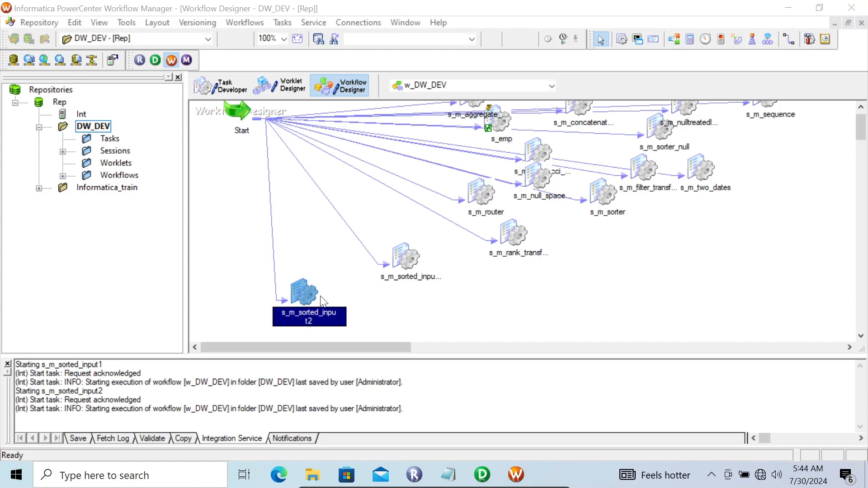
- Show the SQ_emp source's File Reader settings in s_m_sorted_input2's Mapping tab, then bring up File Explorer
{"action": "double_click", "coordinate": [303, 292]}
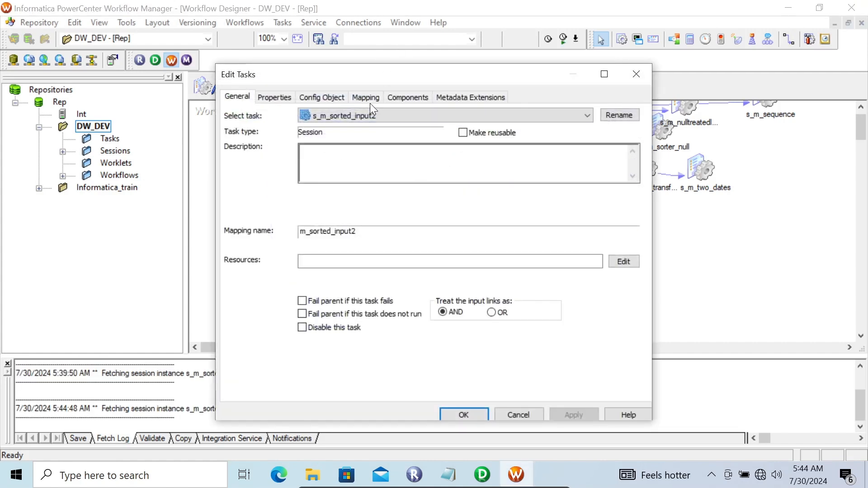
{"action": "left_click", "coordinate": [366, 98]}
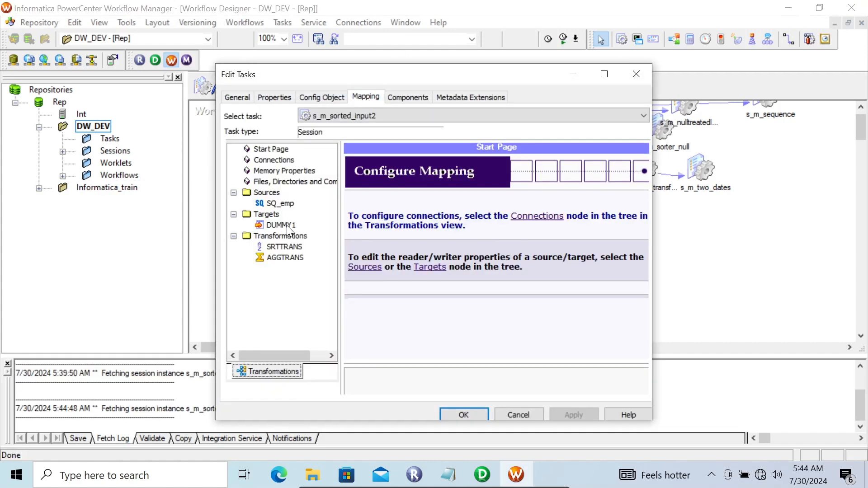
{"action": "left_click", "coordinate": [278, 204]}
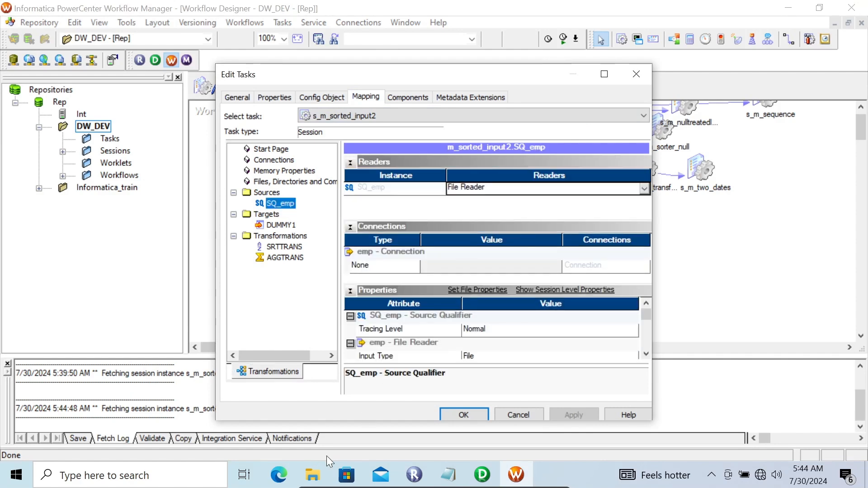
{"action": "left_click", "coordinate": [314, 474]}
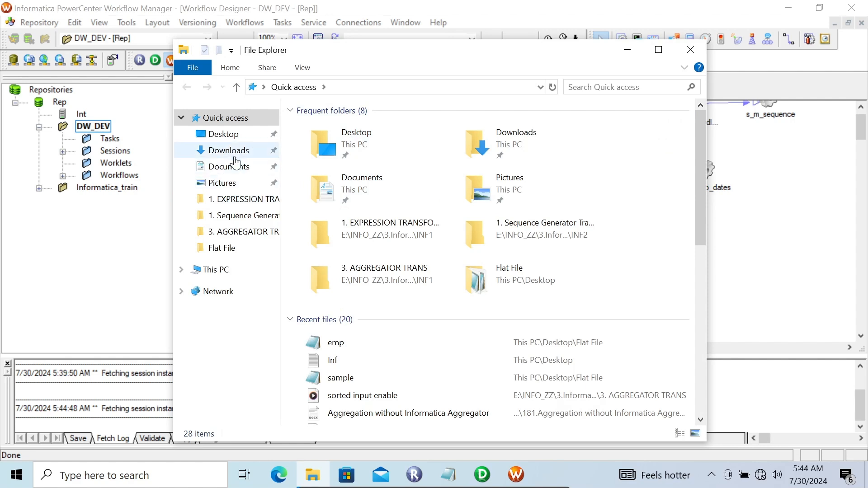
- Copy the path of the Desktop's Flat File folder and close Explorer
{"action": "left_click", "coordinate": [247, 136]}
{"action": "double_click", "coordinate": [330, 131]}
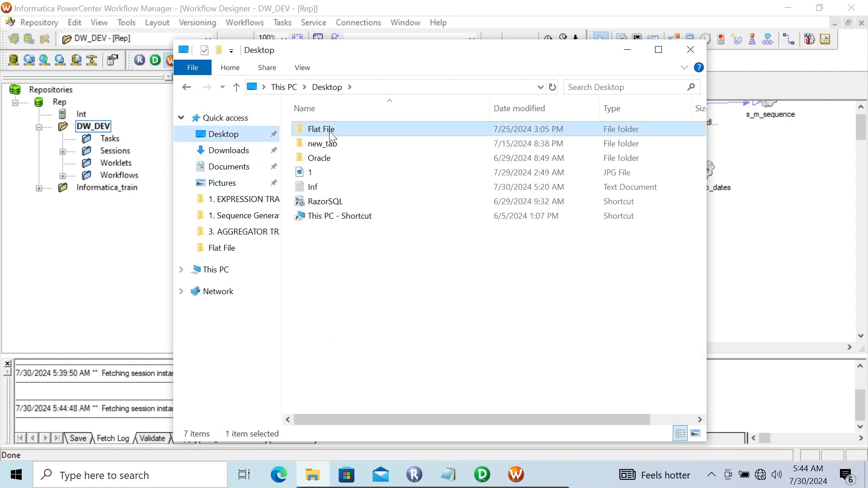
{"action": "left_click", "coordinate": [411, 87]}
{"action": "key", "text": "ctrl+c"}
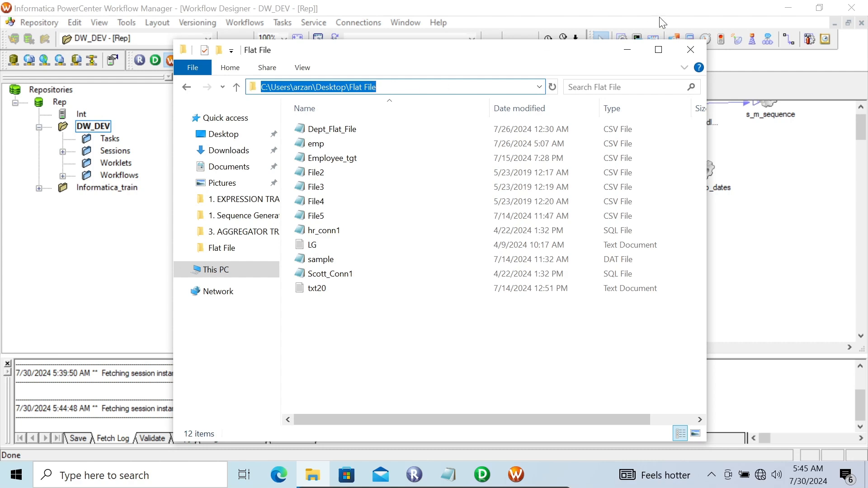
{"action": "left_click", "coordinate": [690, 49]}
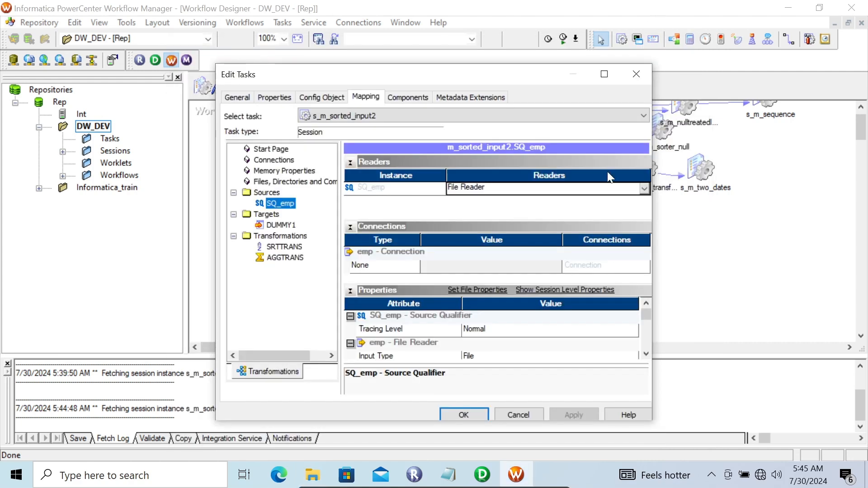
- Point the session's source file directory to the Desktop Flat File folder holding emp.csv
{"action": "left_click", "coordinate": [646, 353]}
{"action": "left_click", "coordinate": [645, 354]}
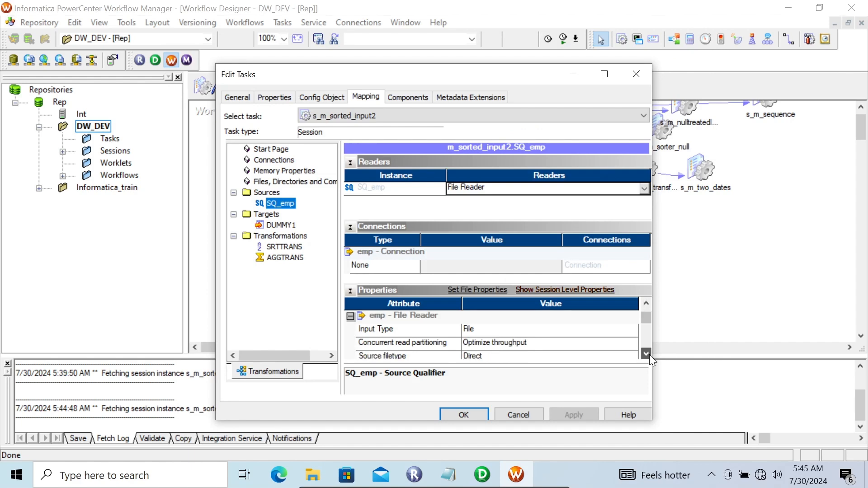
{"action": "left_click", "coordinate": [645, 354]}
{"action": "left_click", "coordinate": [645, 354]}
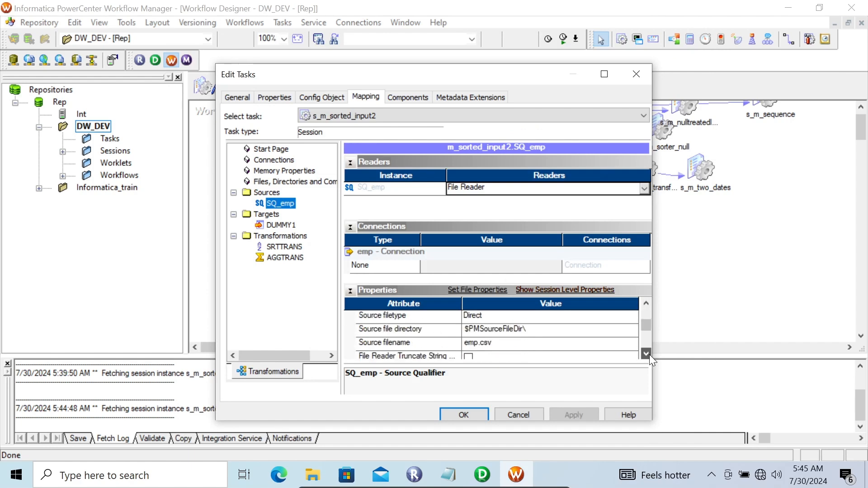
{"action": "left_click", "coordinate": [528, 327]}
{"action": "key", "text": "BackSpace"}
{"action": "key", "text": "BackSpace"}
{"action": "key", "text": "BackSpace"}
{"action": "key", "text": "BackSpace"}
{"action": "key", "text": "BackSpace"}
{"action": "key", "text": "BackSpace"}
{"action": "key", "text": "BackSpace"}
{"action": "key", "text": "BackSpace"}
{"action": "key", "text": "BackSpace"}
{"action": "key", "text": "BackSpace"}
{"action": "key", "text": "BackSpace"}
{"action": "key", "text": "BackSpace"}
{"action": "key", "text": "BackSpace"}
{"action": "key", "text": "BackSpace"}
{"action": "key", "text": "BackSpace"}
{"action": "key", "text": "BackSpace"}
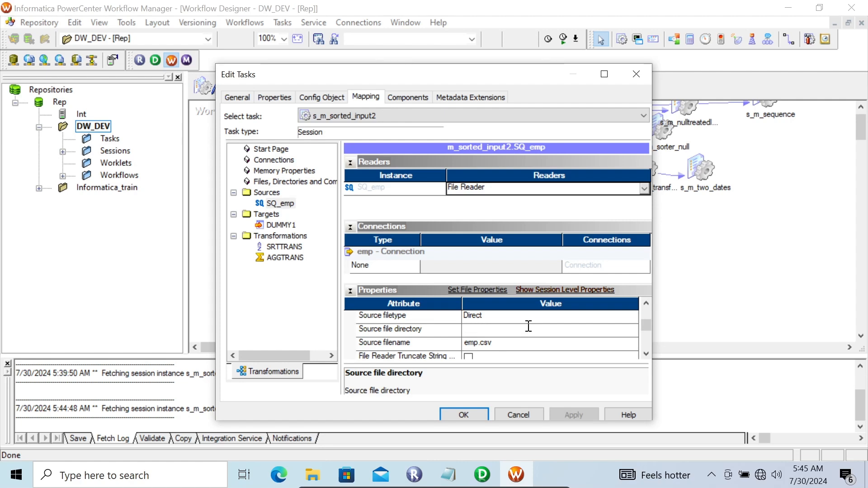
{"action": "key", "text": "ctrl+v"}
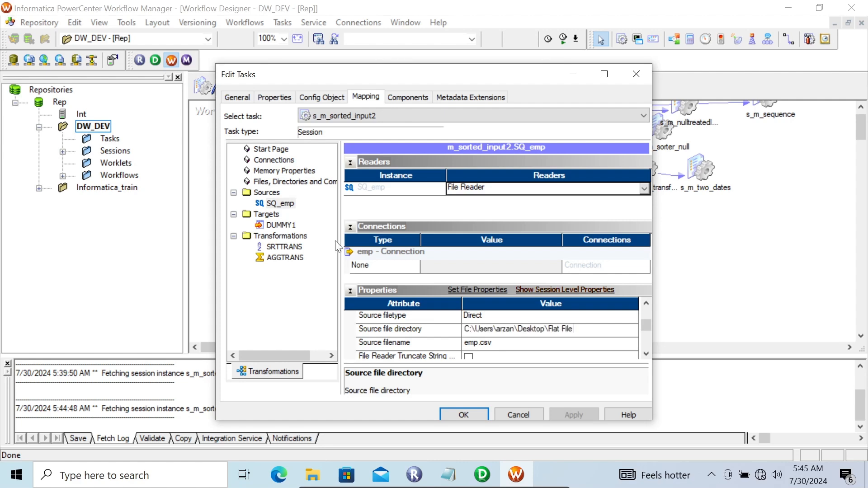
- Set the DUMMY1 target to Normal load type with target table truncation
{"action": "left_click", "coordinate": [277, 225]}
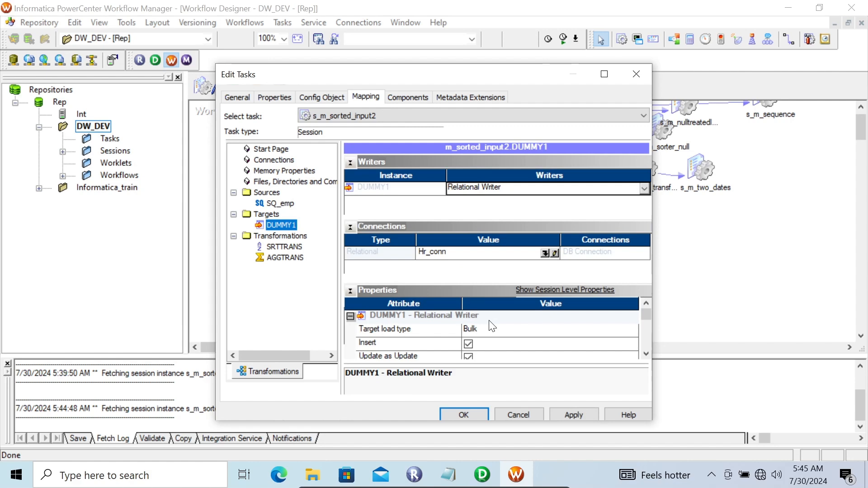
{"action": "left_click", "coordinate": [497, 328]}
{"action": "left_click", "coordinate": [489, 343]}
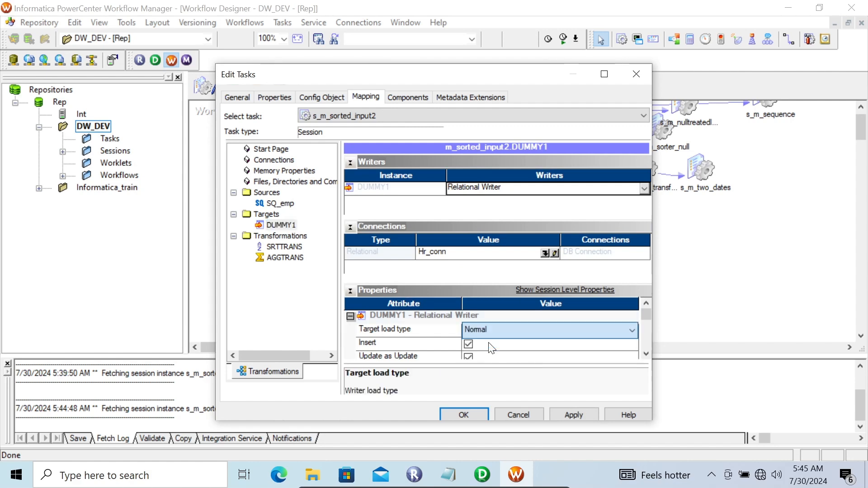
{"action": "left_click", "coordinate": [646, 354]}
{"action": "left_click", "coordinate": [646, 353]}
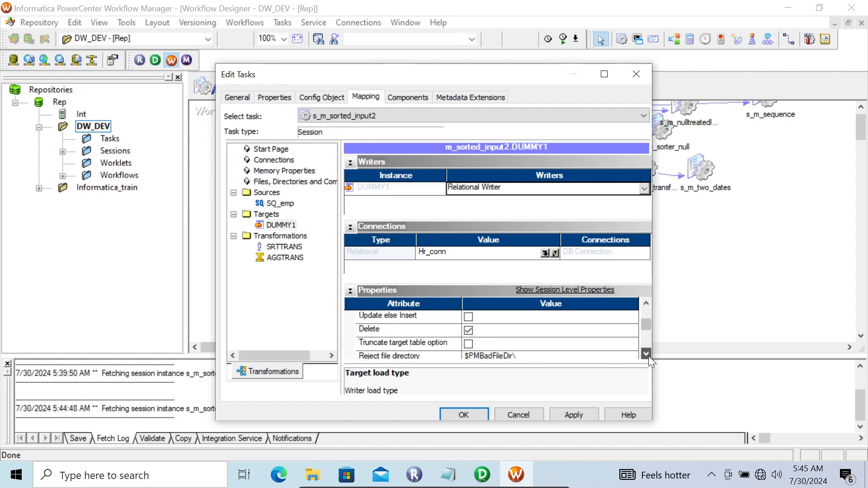
{"action": "left_click", "coordinate": [468, 344]}
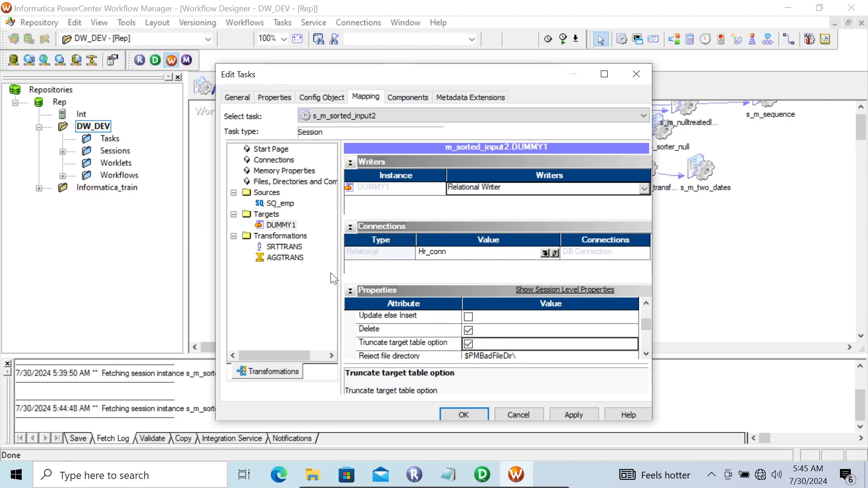
- Review the SRTTRANS and AGGTRANS settings, then apply and save the session changes
{"action": "left_click", "coordinate": [286, 246]}
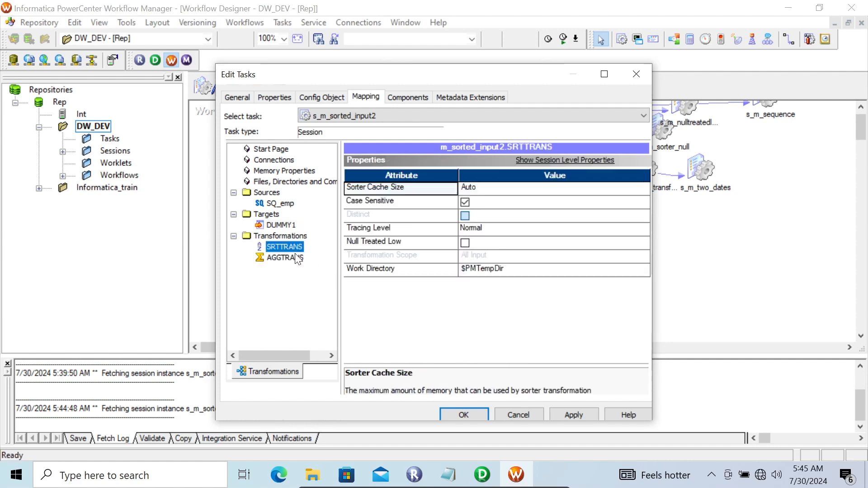
{"action": "left_click", "coordinate": [296, 258]}
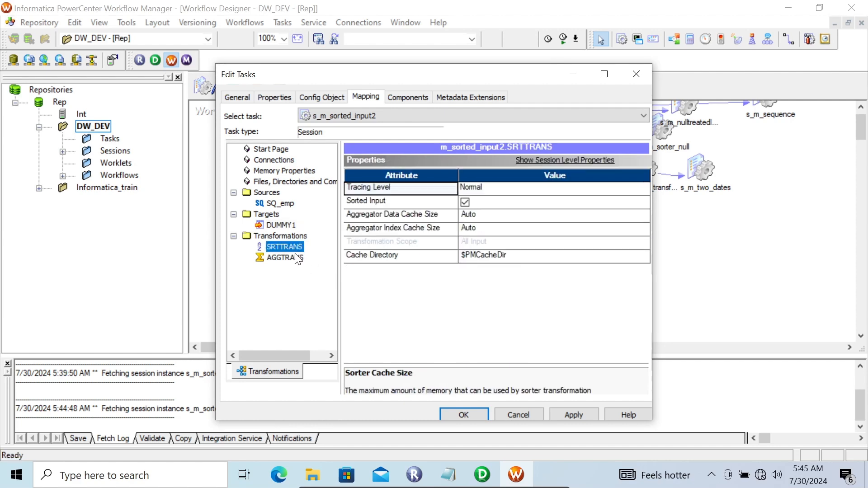
{"action": "left_click", "coordinate": [572, 412]}
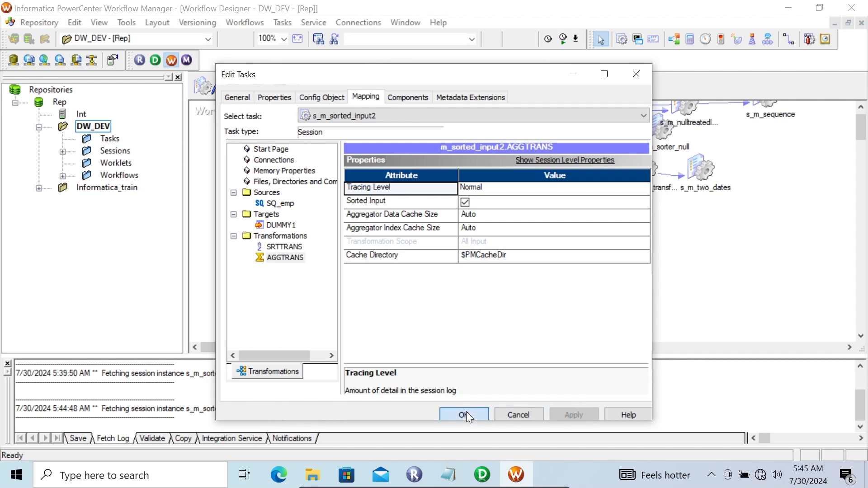
{"action": "left_click", "coordinate": [465, 414]}
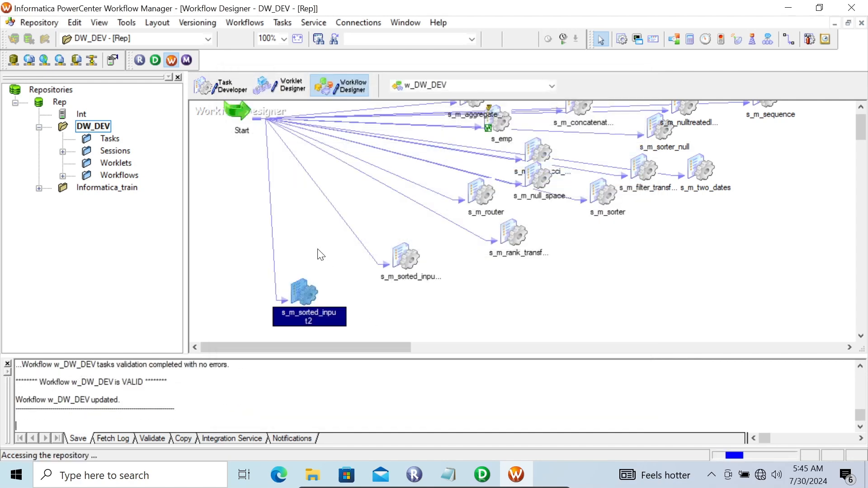
- Run s_m_sorted_input2 with Start Task and fetch the finished run's session log
{"action": "right_click", "coordinate": [308, 296]}
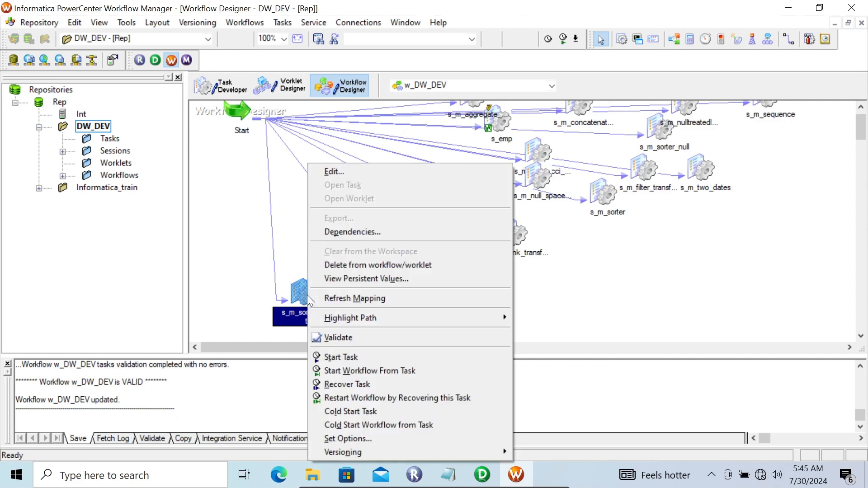
{"action": "left_click", "coordinate": [353, 358]}
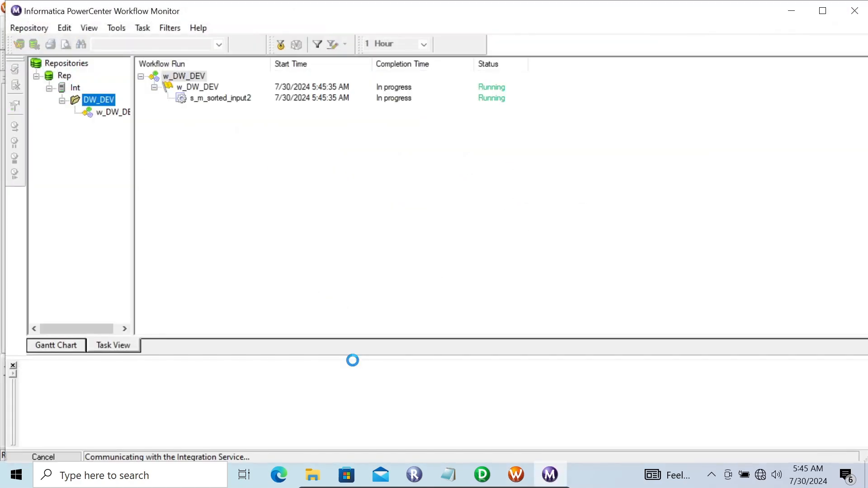
{"action": "left_click", "coordinate": [229, 100]}
{"action": "right_click", "coordinate": [228, 99]}
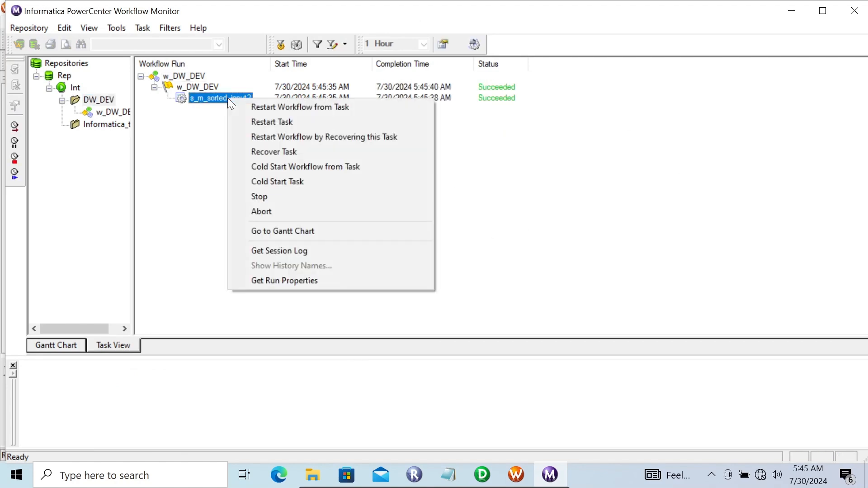
{"action": "left_click", "coordinate": [287, 249]}
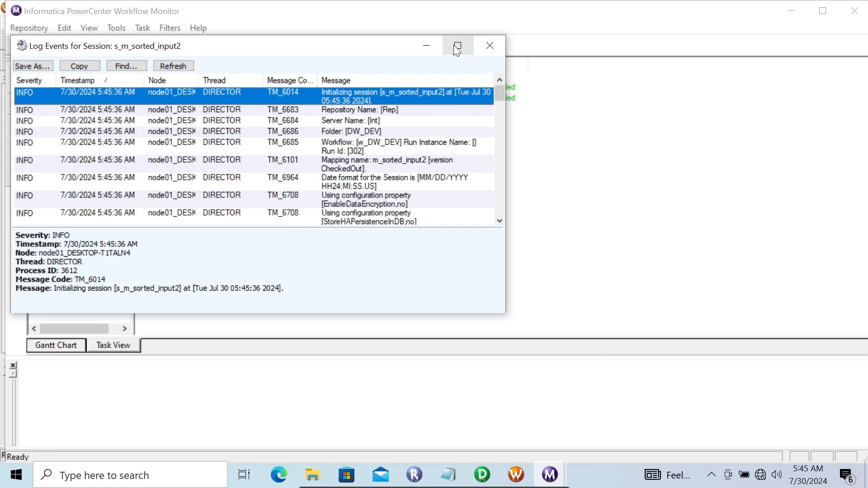
- Maximize the log and inspect the TE_7036 AGGTRANS sorted input optimization entry
{"action": "left_click", "coordinate": [456, 47]}
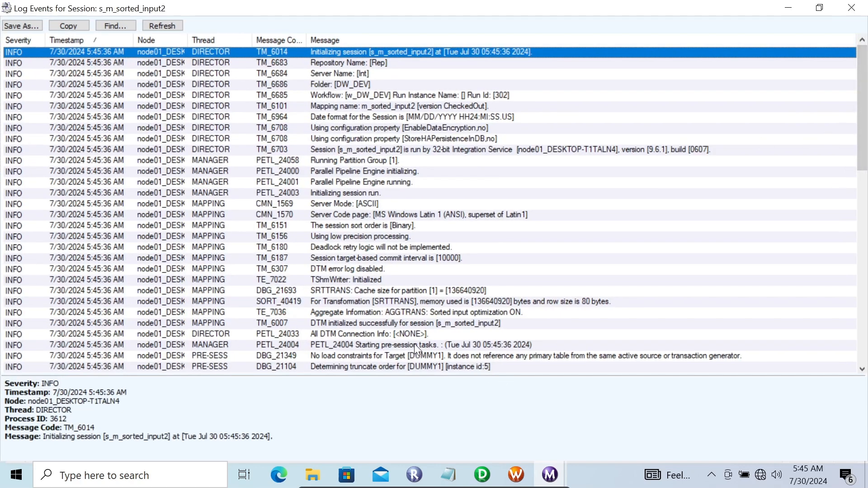
{"action": "left_click", "coordinate": [430, 313]}
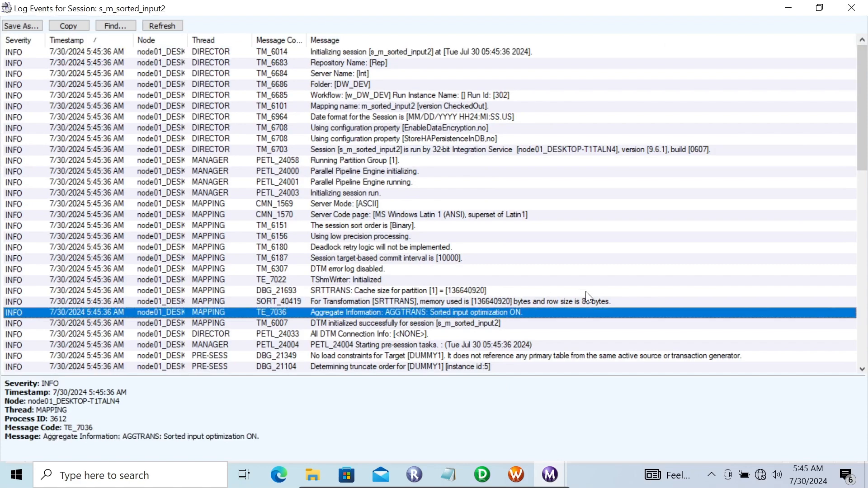
{"action": "left_click_drag", "start_coordinate": [862, 151], "coordinate": [862, 166]}
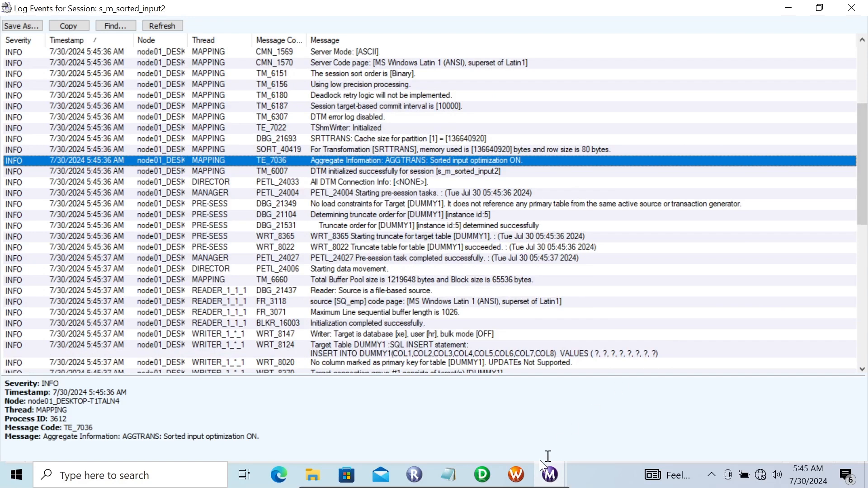
- Nudge AGGTRANS in Designer, then close the session log and return to the mapping
{"action": "left_click", "coordinate": [489, 476]}
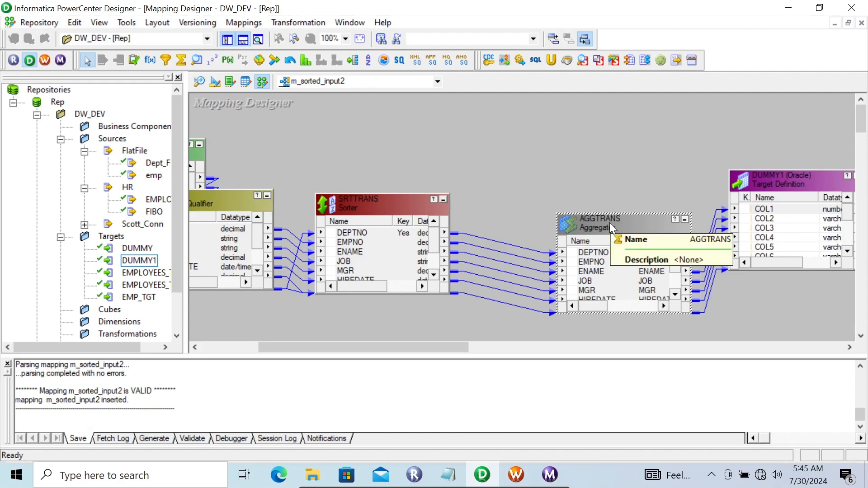
{"action": "left_click_drag", "start_coordinate": [599, 221], "coordinate": [579, 208]}
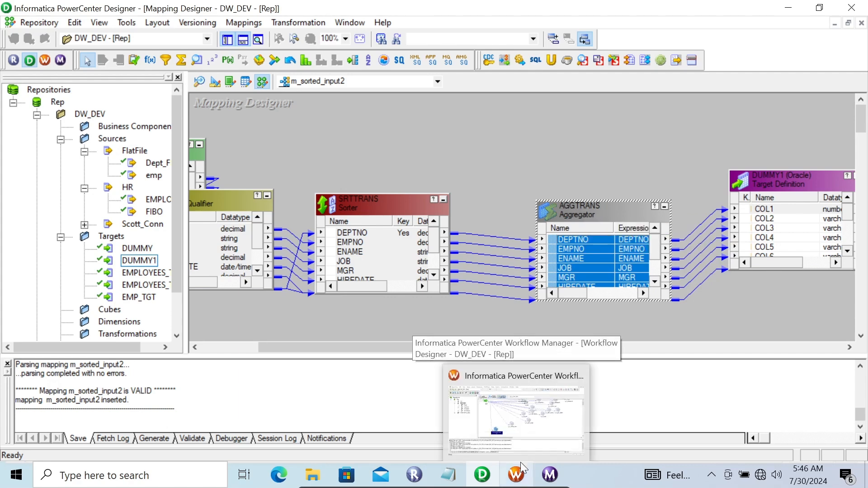
{"action": "left_click", "coordinate": [550, 474]}
{"action": "left_click", "coordinate": [628, 413]}
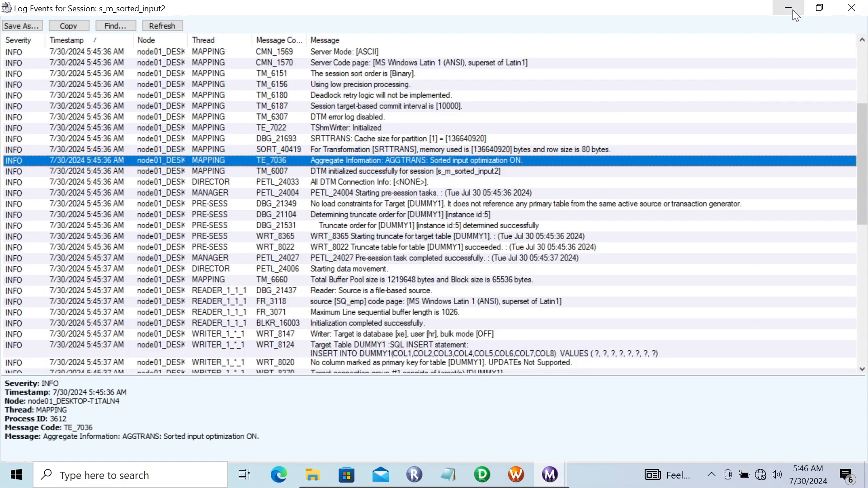
{"action": "left_click", "coordinate": [844, 10]}
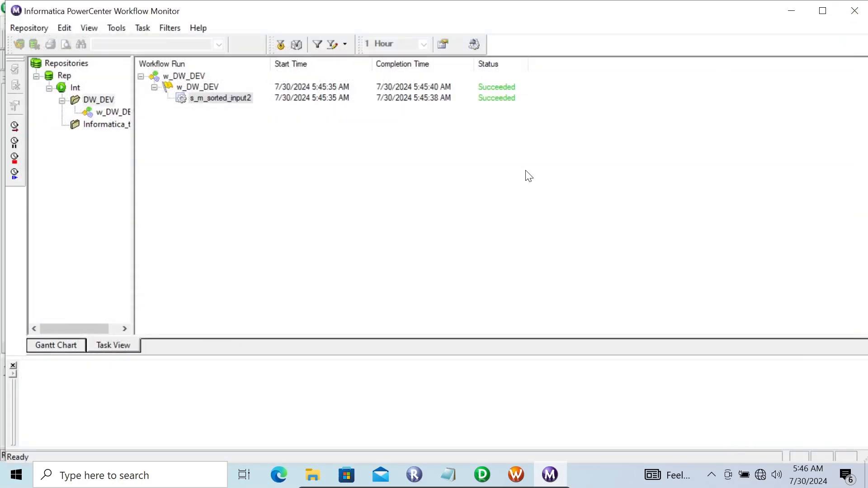
{"action": "left_click", "coordinate": [481, 474]}
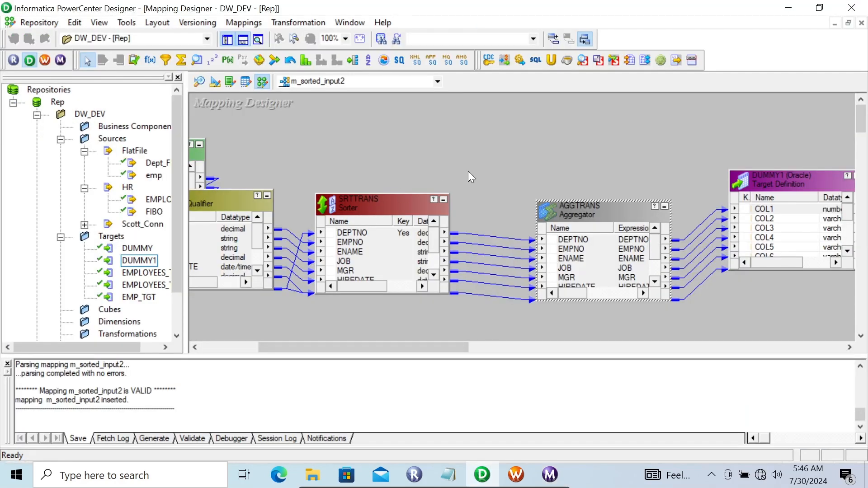
{"action": "double_click", "coordinate": [584, 218]}
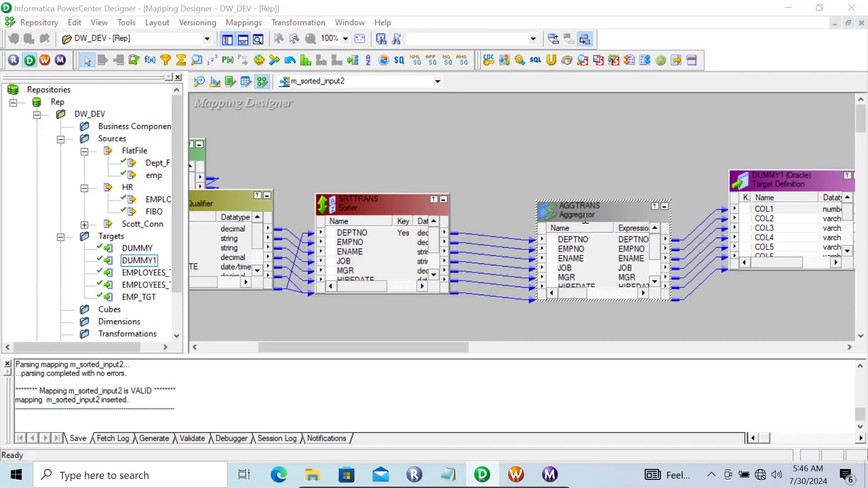
{"action": "left_click", "coordinate": [555, 115]}
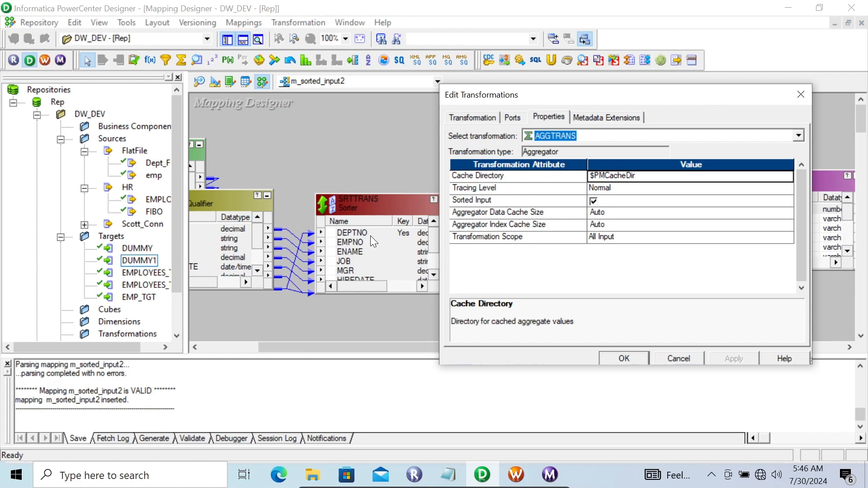
{"action": "left_click", "coordinate": [512, 117]}
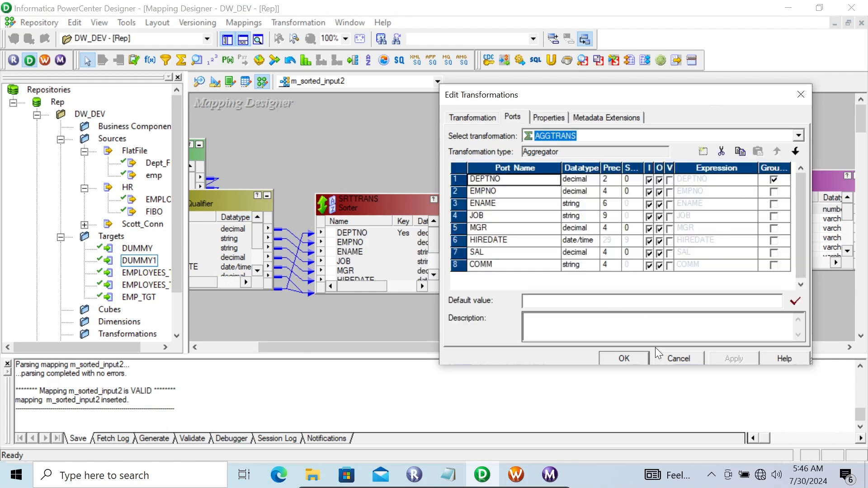
{"action": "left_click", "coordinate": [631, 357]}
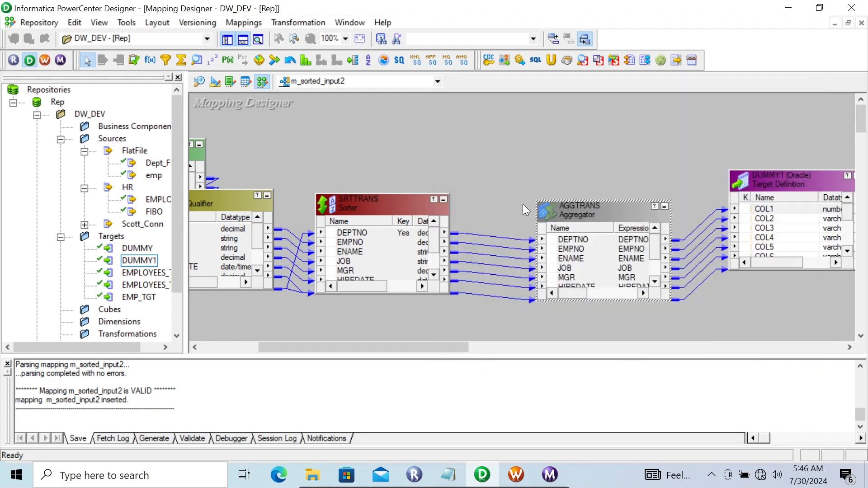
{"action": "double_click", "coordinate": [586, 213]}
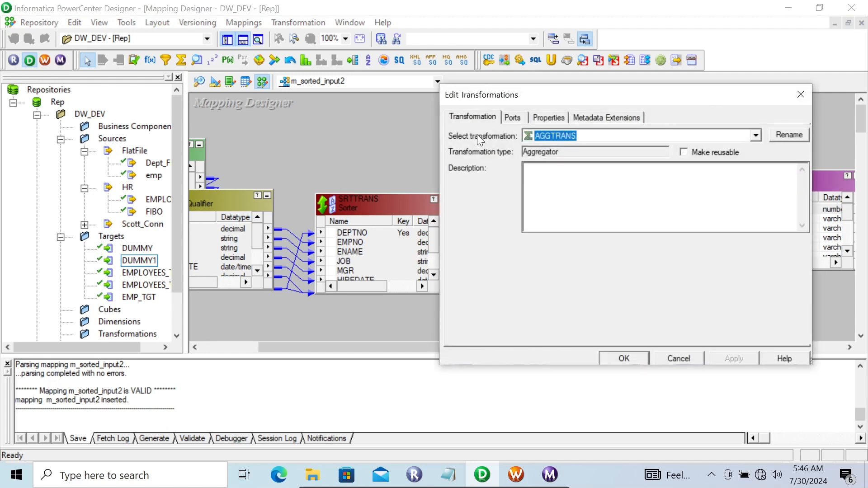
{"action": "left_click", "coordinate": [548, 117]}
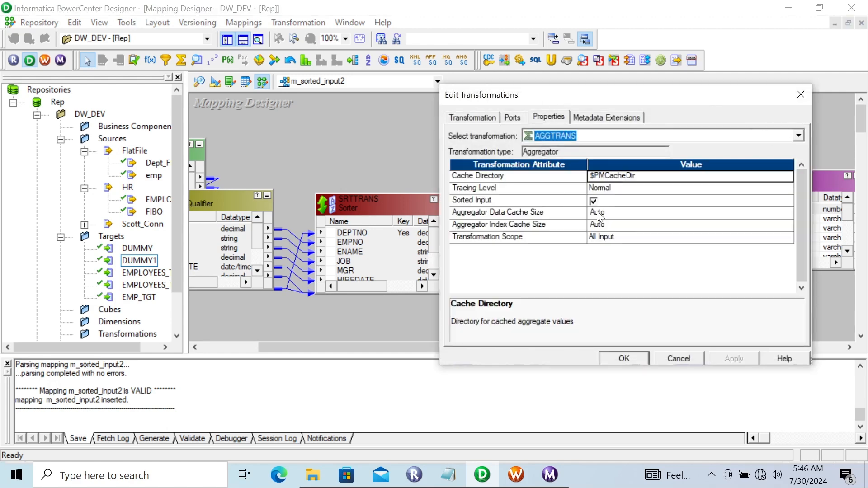
{"action": "left_click", "coordinate": [630, 354]}
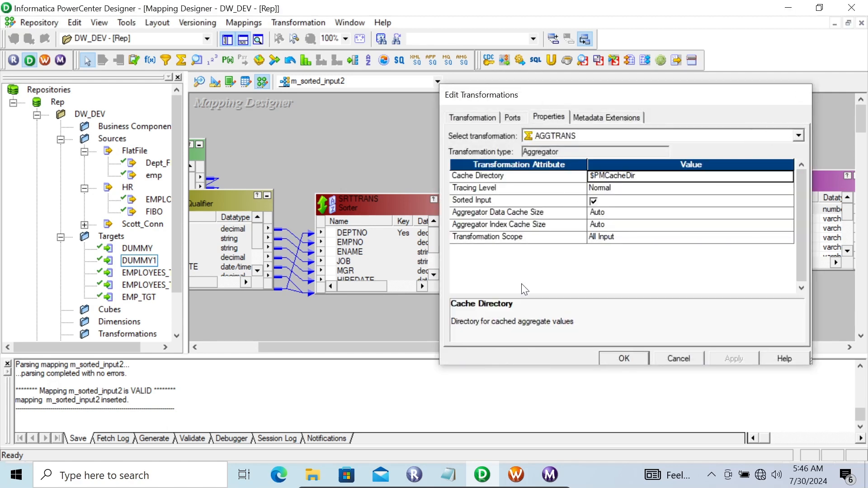
- Create mapping test12 and drag the EMPLOYEES source in, adding SQ_EMPLOYEES
{"action": "left_click", "coordinate": [236, 23]}
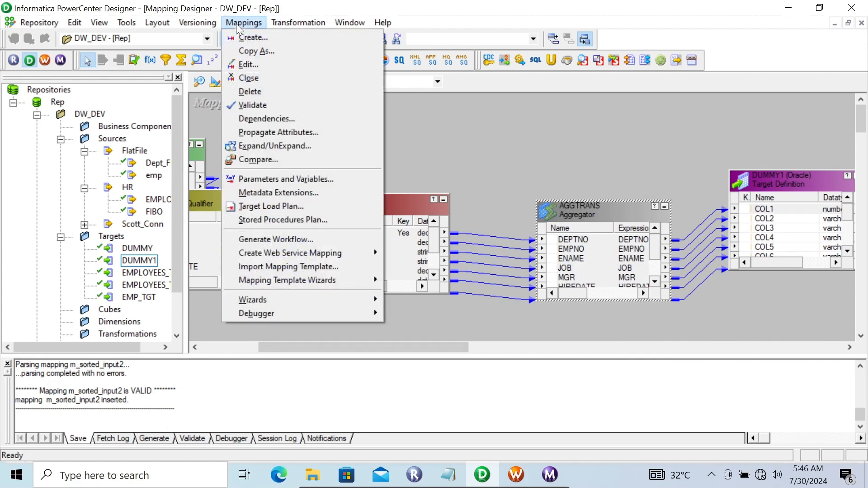
{"action": "left_click", "coordinate": [251, 37]}
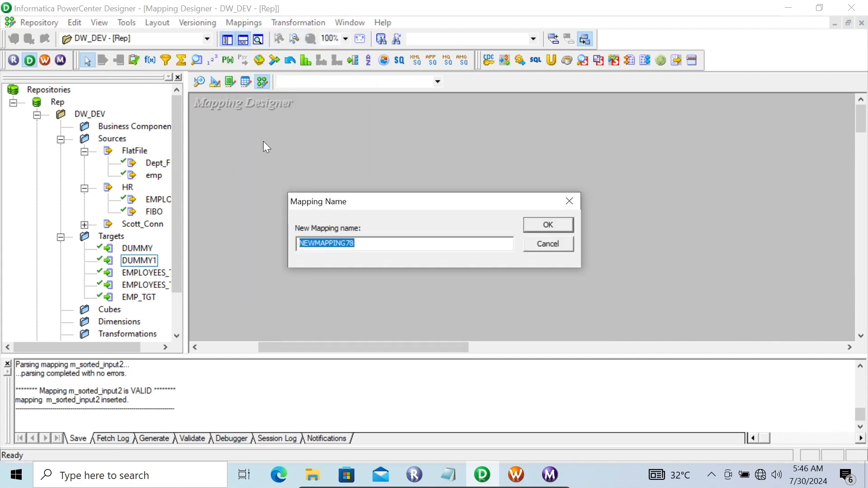
{"action": "type", "text": "test12"}
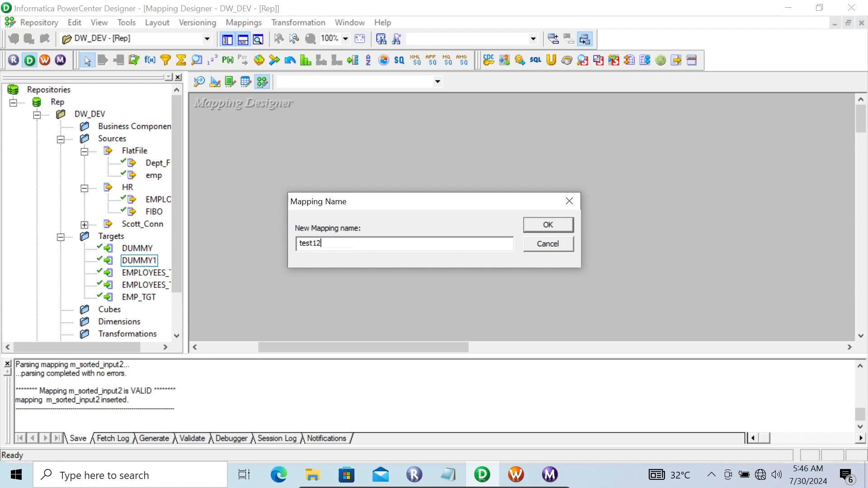
{"action": "key", "text": "Return"}
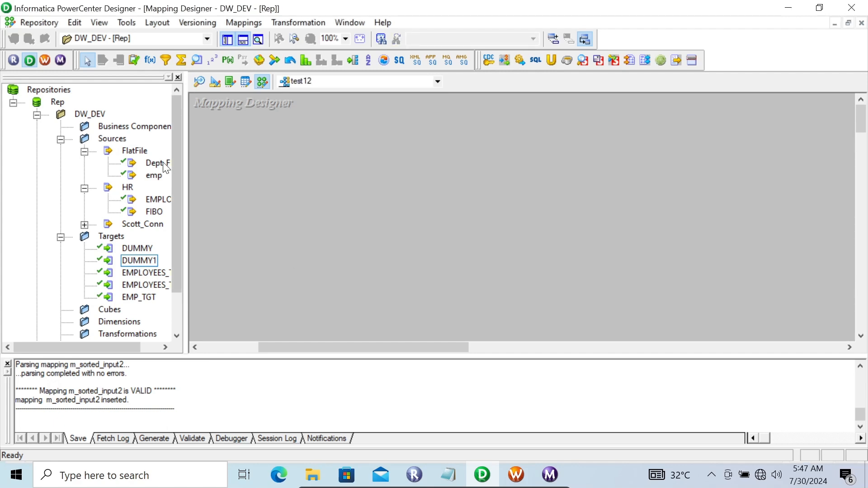
{"action": "left_click_drag", "start_coordinate": [135, 202], "coordinate": [236, 170]}
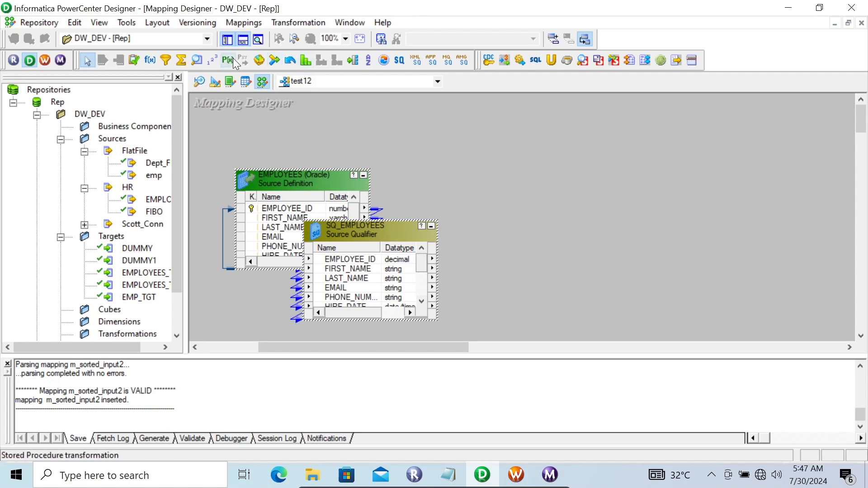
{"action": "left_click", "coordinate": [182, 59]}
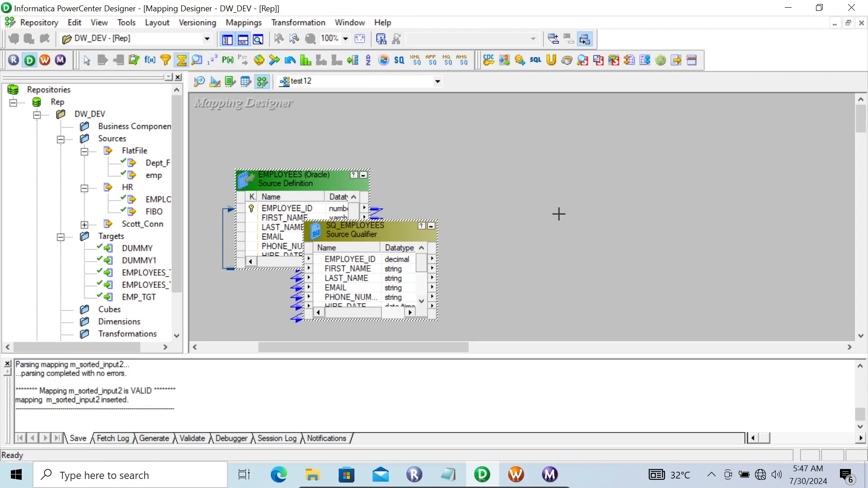
- Place the AGGTRANS aggregator and link all SQ_EMPLOYEES ports into it
{"action": "left_click", "coordinate": [559, 214]}
{"action": "left_click", "coordinate": [380, 259]}
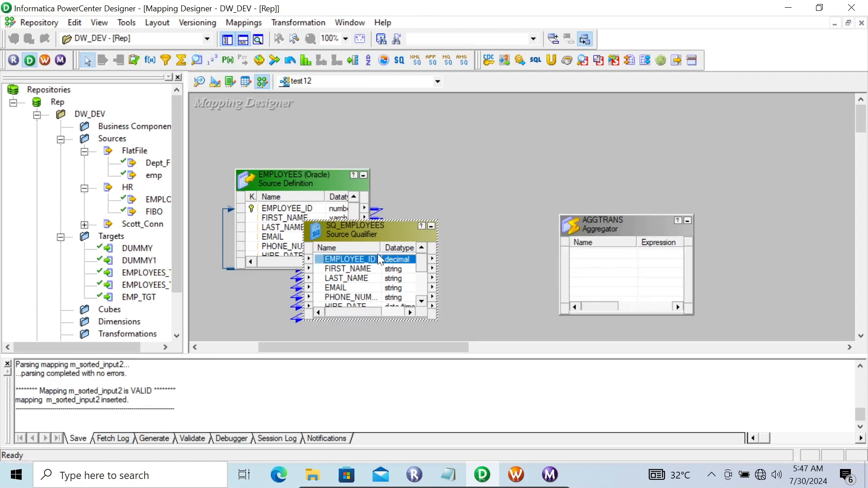
{"action": "right_click", "coordinate": [398, 268]}
{"action": "left_click", "coordinate": [427, 270]}
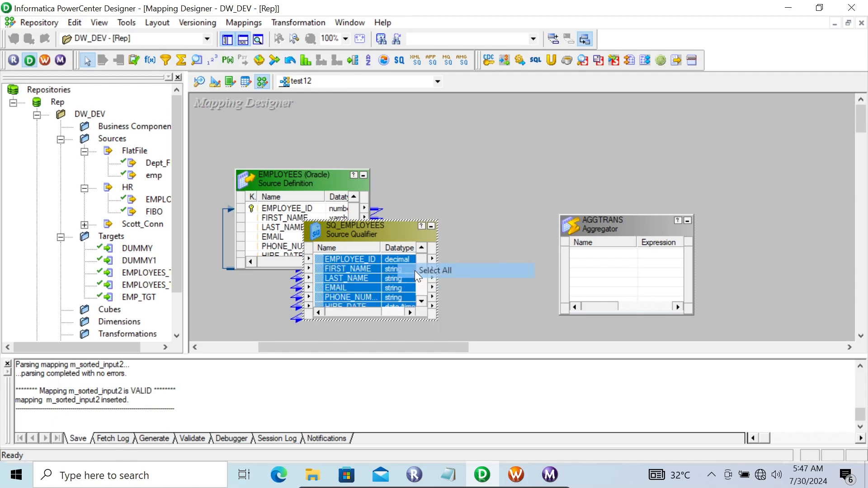
{"action": "left_click_drag", "start_coordinate": [327, 265], "coordinate": [596, 251]}
{"action": "left_click", "coordinate": [598, 219]}
{"action": "left_click_drag", "start_coordinate": [595, 219], "coordinate": [522, 194]}
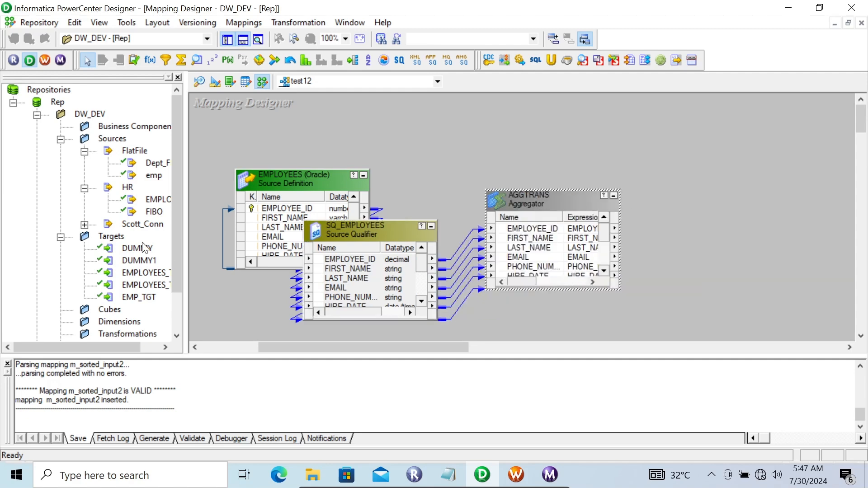
- Add the DUMMY target, link all AGGTRANS ports to it, and save test12
{"action": "left_click_drag", "start_coordinate": [135, 249], "coordinate": [676, 193]}
{"action": "left_click", "coordinate": [514, 230]}
{"action": "right_click", "coordinate": [513, 232]}
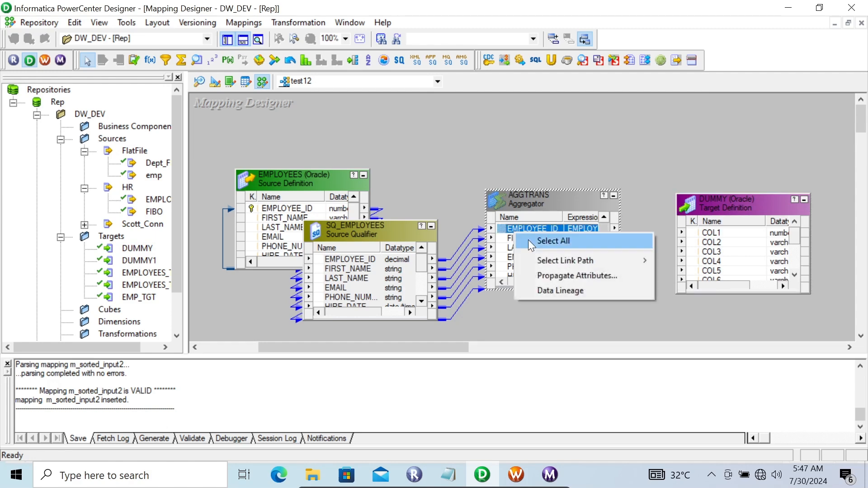
{"action": "left_click", "coordinate": [527, 240]}
{"action": "left_click_drag", "start_coordinate": [508, 229], "coordinate": [708, 239]}
{"action": "key", "text": "ctrl+s"}
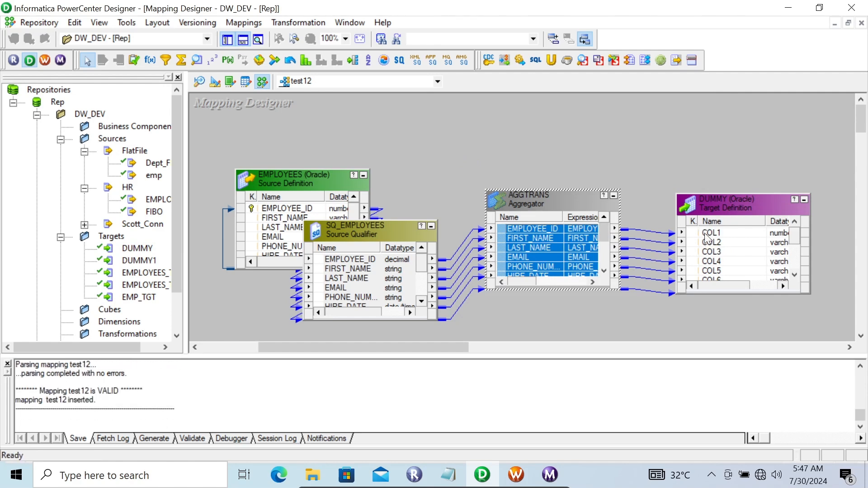
- Look over the AGGTRANS settings without changes, then launch Workflow Manager
{"action": "double_click", "coordinate": [554, 199]}
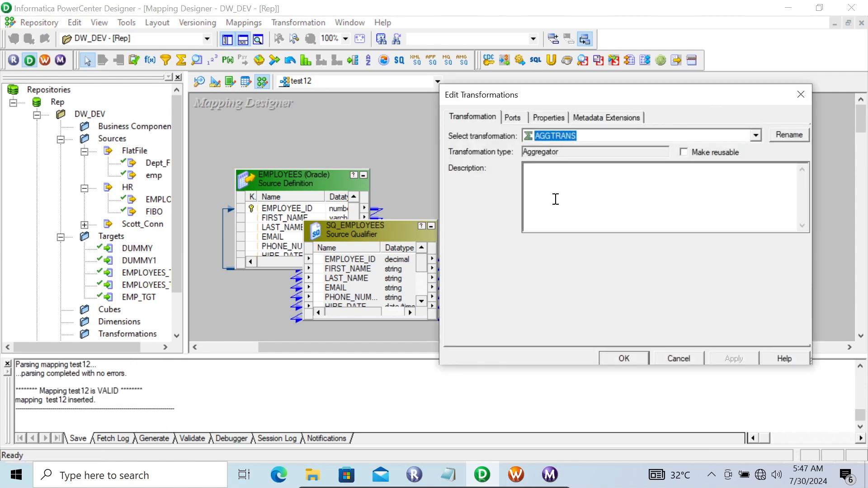
{"action": "left_click", "coordinate": [674, 358]}
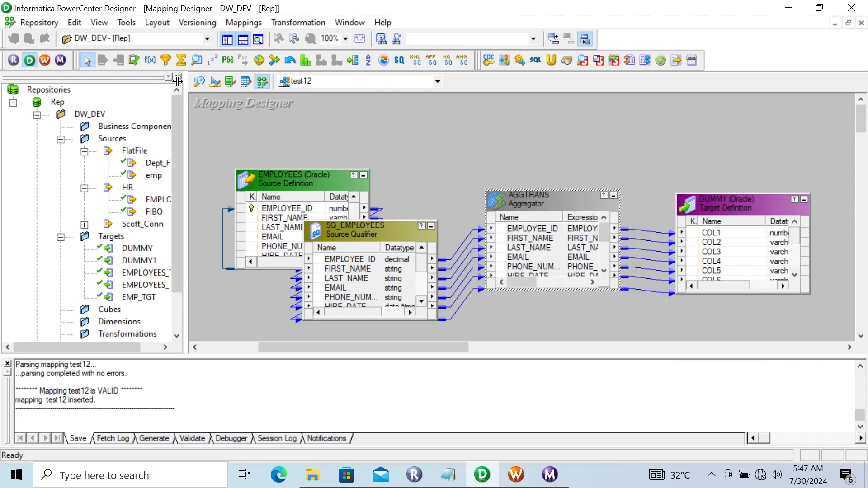
{"action": "left_click", "coordinate": [44, 60]}
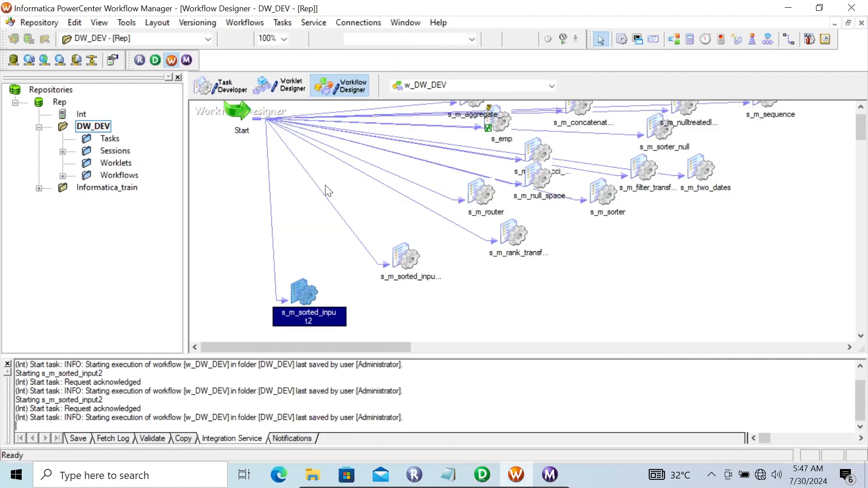
- Create session s_test12 on the w_DW_DEV canvas using mapping test12
{"action": "left_click_drag", "start_coordinate": [310, 285], "coordinate": [479, 249]}
{"action": "left_click", "coordinate": [621, 39]}
{"action": "left_click", "coordinate": [265, 201]}
{"action": "scroll", "coordinate": [508, 313], "scroll_direction": "down", "scroll_amount": 1}
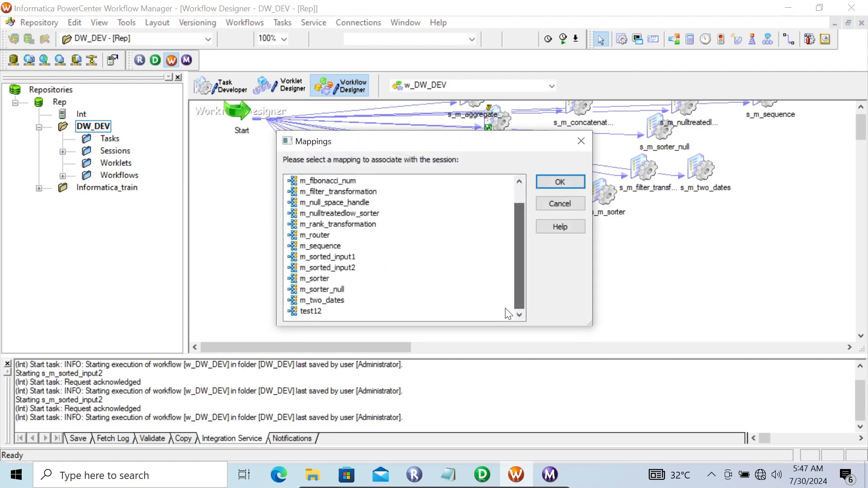
{"action": "left_click", "coordinate": [320, 317]}
{"action": "left_click", "coordinate": [553, 180]}
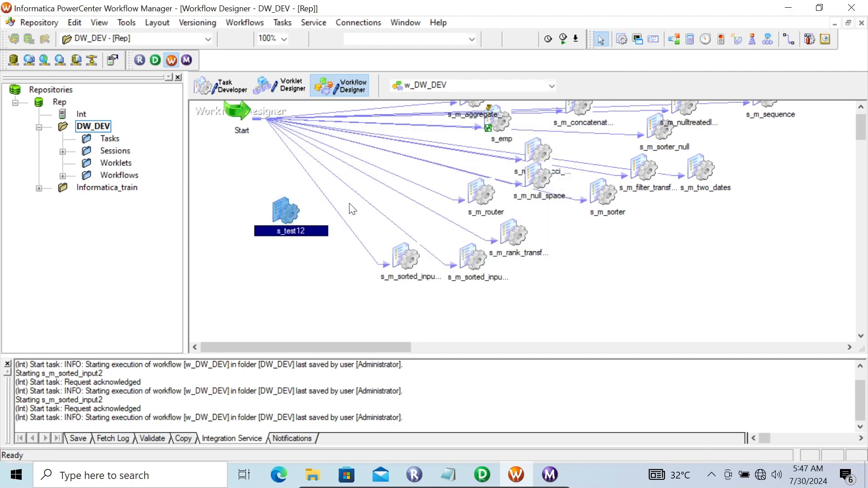
- Link the Start task to session s_test12
{"action": "left_click", "coordinate": [282, 23]}
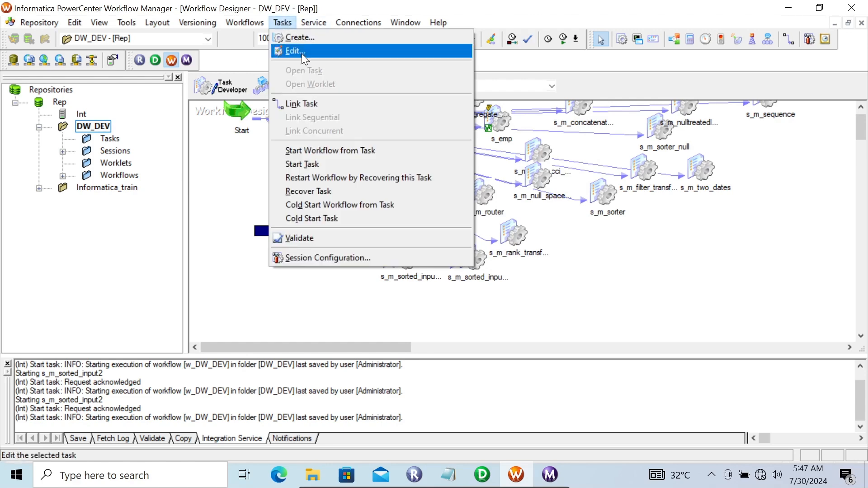
{"action": "left_click", "coordinate": [304, 103]}
{"action": "left_click_drag", "start_coordinate": [239, 115], "coordinate": [281, 215]}
- Set s_test12's DUMMY target to Normal load type with Truncate target table, and apply
{"action": "double_click", "coordinate": [281, 215]}
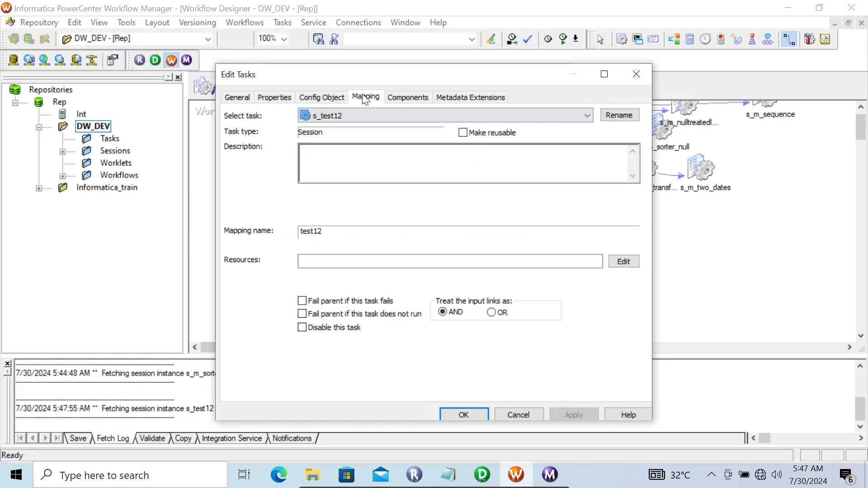
{"action": "left_click", "coordinate": [362, 96]}
{"action": "left_click", "coordinate": [292, 203]}
{"action": "left_click", "coordinate": [279, 225]}
{"action": "left_click", "coordinate": [485, 330]}
{"action": "left_click", "coordinate": [485, 330]}
{"action": "left_click", "coordinate": [491, 344]}
{"action": "left_click", "coordinate": [645, 354]}
{"action": "left_click", "coordinate": [645, 354]}
{"action": "left_click", "coordinate": [646, 354]}
{"action": "left_click", "coordinate": [645, 354]}
{"action": "left_click", "coordinate": [645, 354]}
{"action": "left_click", "coordinate": [645, 354]}
{"action": "left_click", "coordinate": [468, 330]}
{"action": "left_click", "coordinate": [573, 414]}
{"action": "left_click", "coordinate": [462, 414]}
- Save w_DW_DEV, start s_test12, then reopen AGGTRANS settings in Designer
{"action": "key", "text": "ctrl+s"}
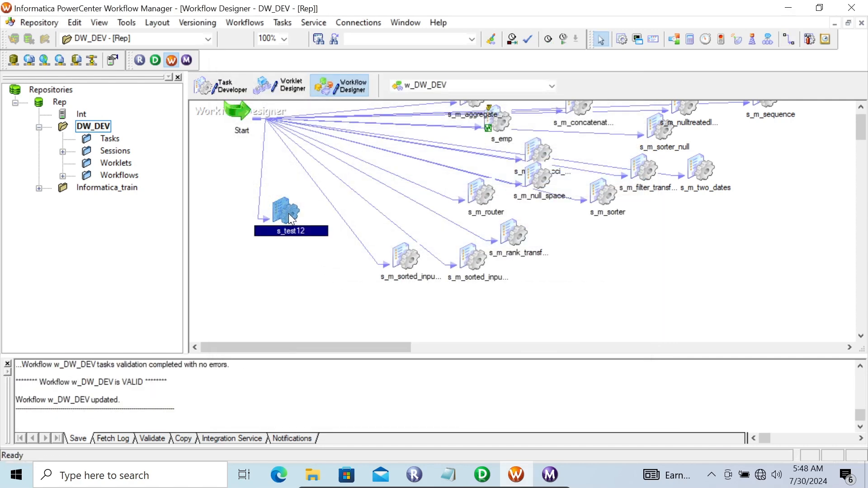
{"action": "right_click", "coordinate": [289, 219]}
{"action": "left_click", "coordinate": [339, 359]}
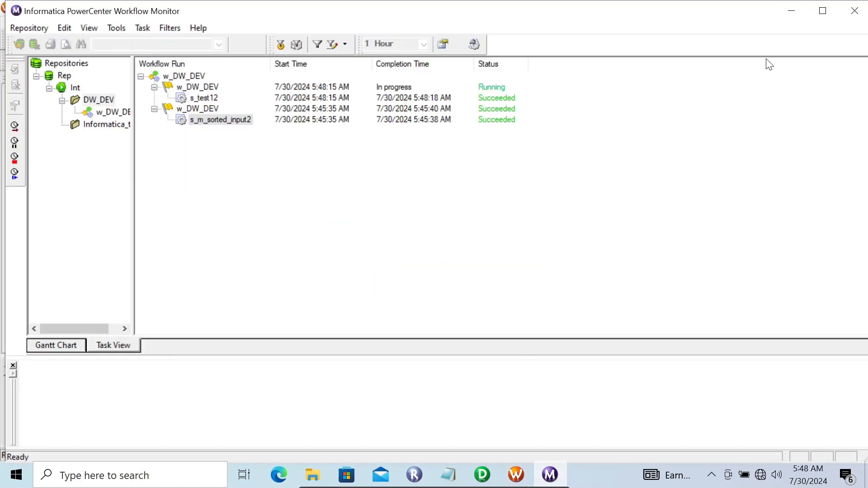
{"action": "left_click", "coordinate": [488, 468]}
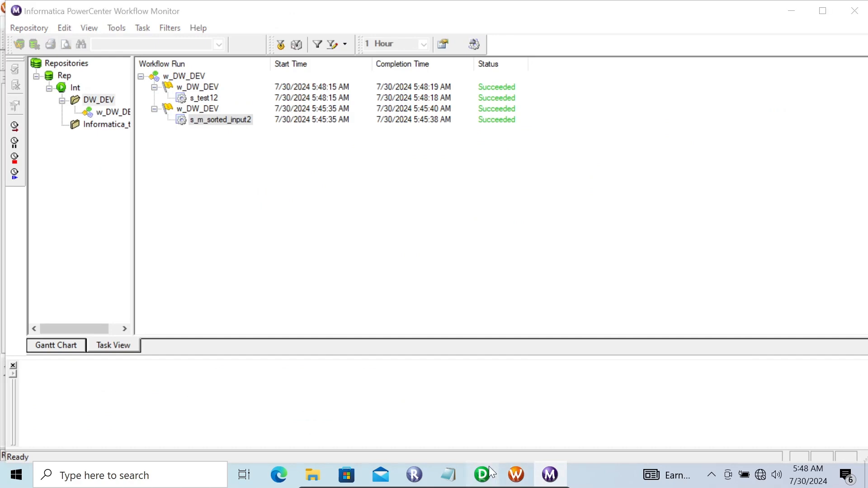
{"action": "double_click", "coordinate": [531, 199]}
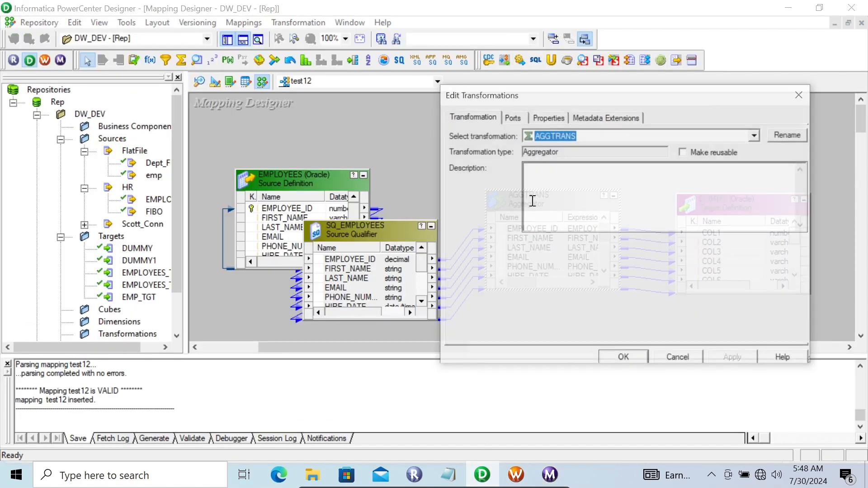
- Check Sorted Input in AGGTRANS properties, confirm, and switch to Workflow Manager
{"action": "left_click", "coordinate": [536, 117]}
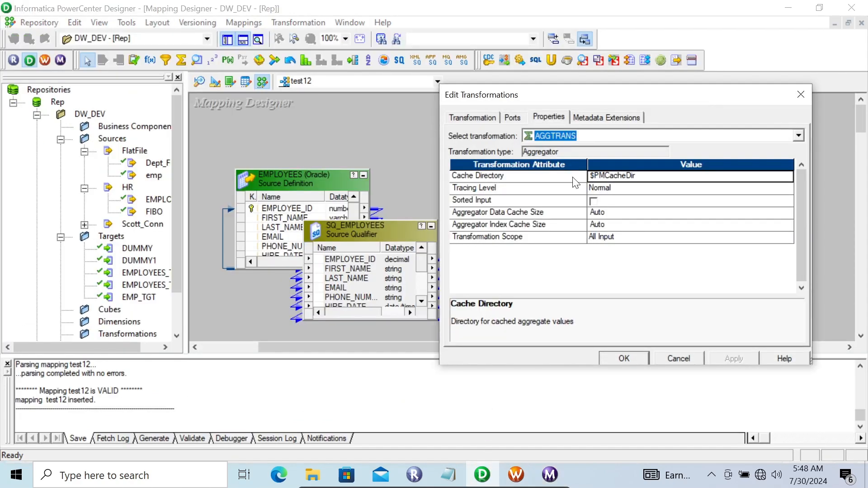
{"action": "left_click", "coordinate": [593, 201]}
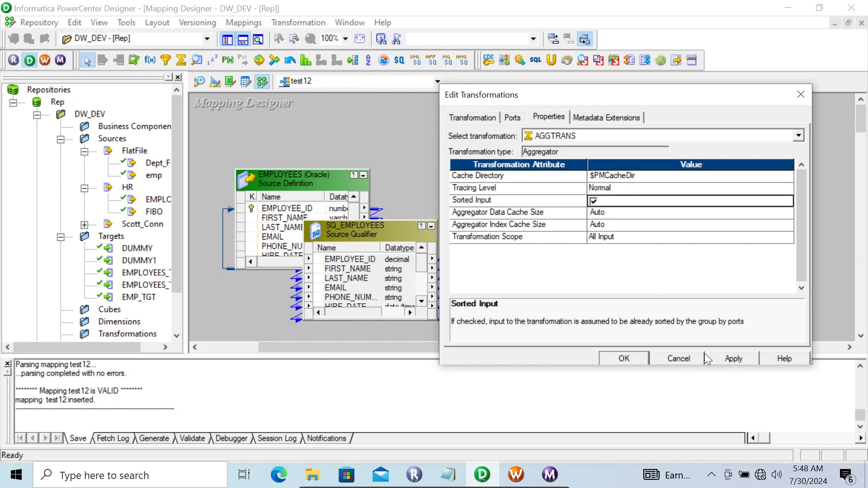
{"action": "left_click", "coordinate": [625, 357]}
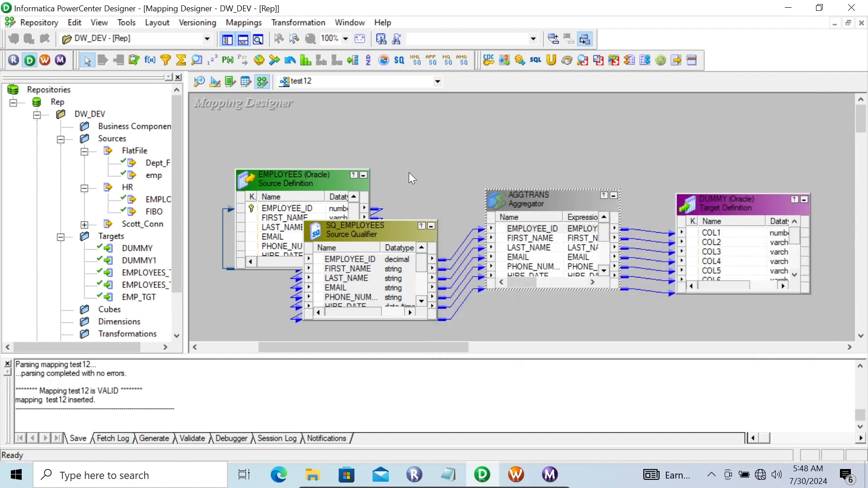
{"action": "left_click", "coordinate": [516, 475]}
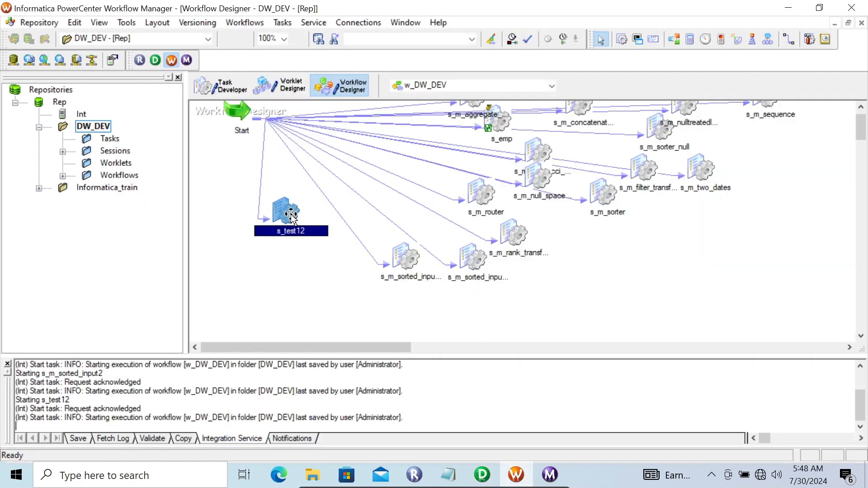
- Refresh s_test12's mapping, rerun it, see it fail in Workflow Monitor, return to Designer
{"action": "right_click", "coordinate": [292, 214]}
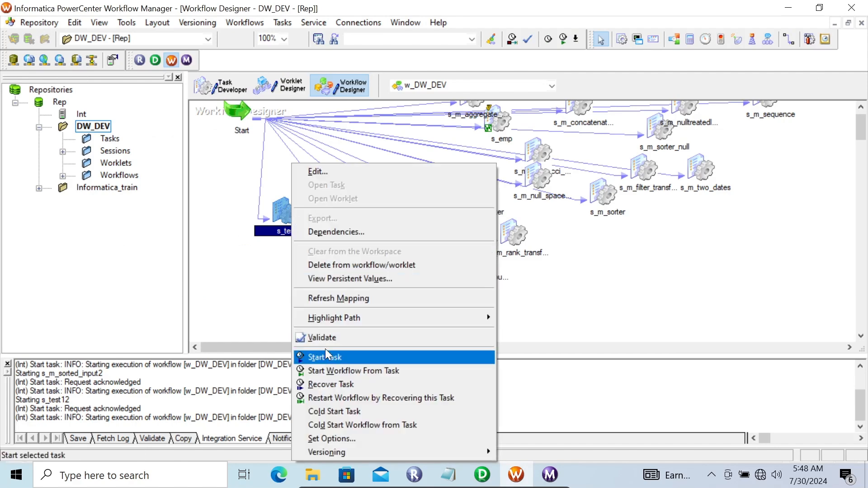
{"action": "left_click", "coordinate": [324, 299]}
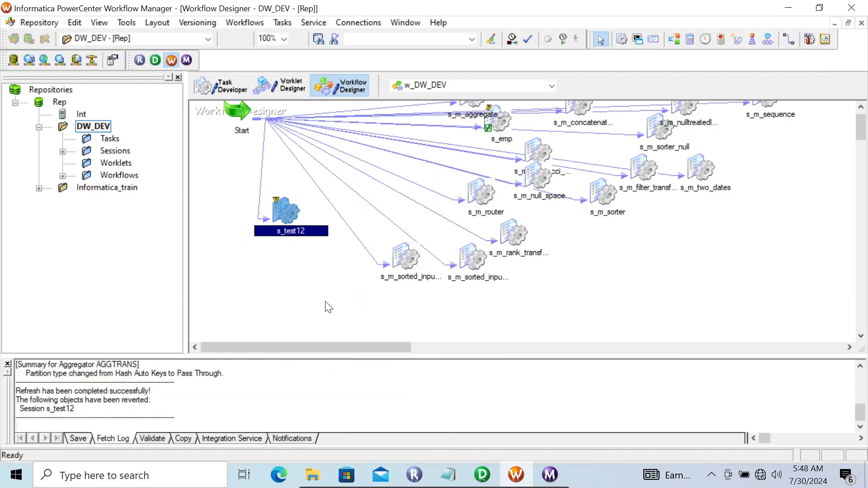
{"action": "right_click", "coordinate": [290, 218]}
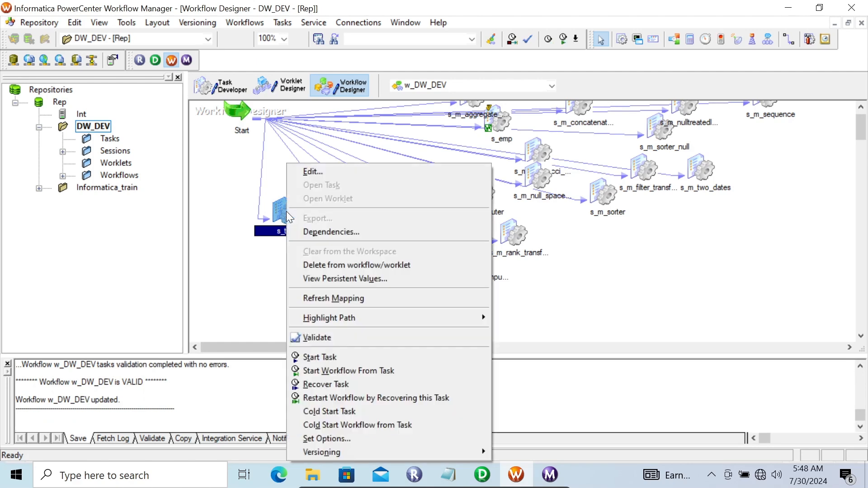
{"action": "left_click", "coordinate": [326, 356]}
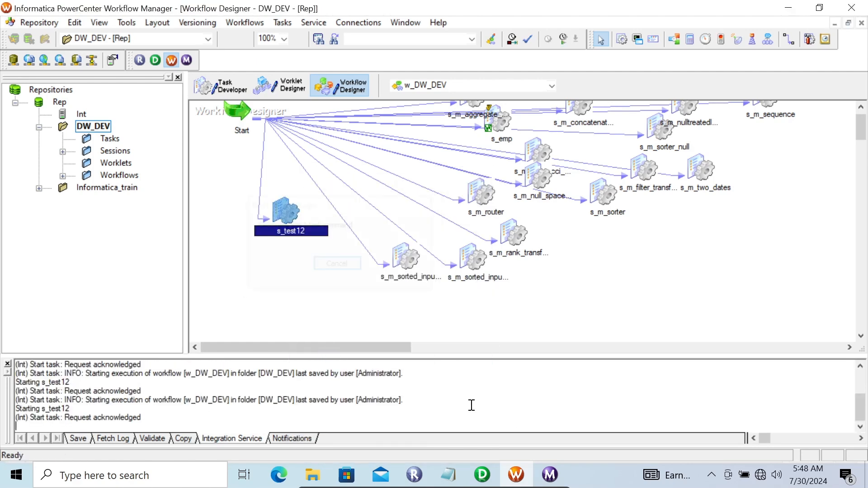
{"action": "left_click", "coordinate": [559, 472]}
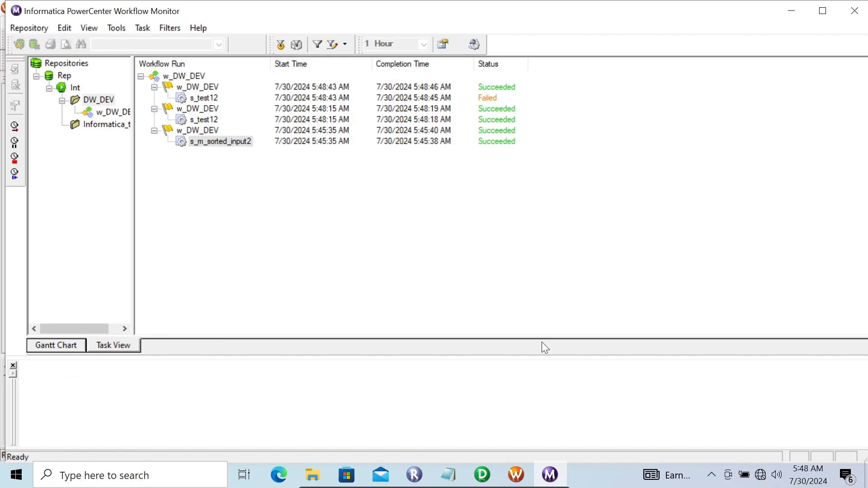
{"action": "left_click", "coordinate": [483, 474]}
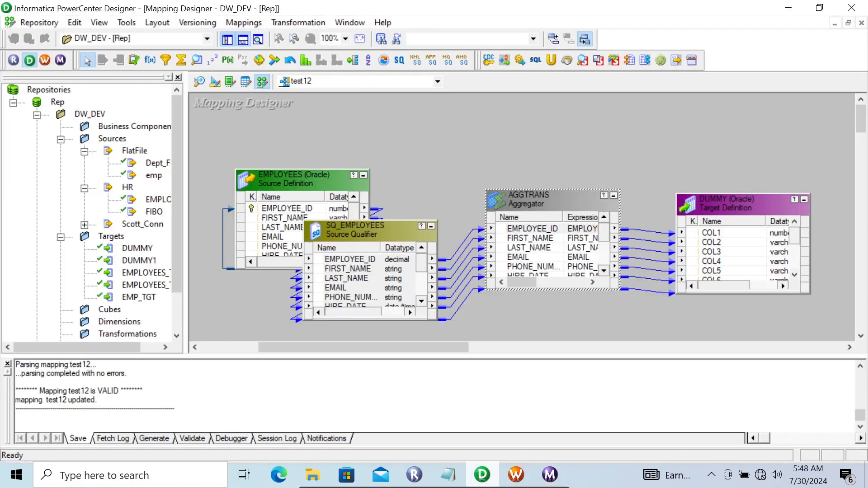
- Open AGGTRANS properties and toggle Sorted Input off and back on
{"action": "double_click", "coordinate": [516, 208]}
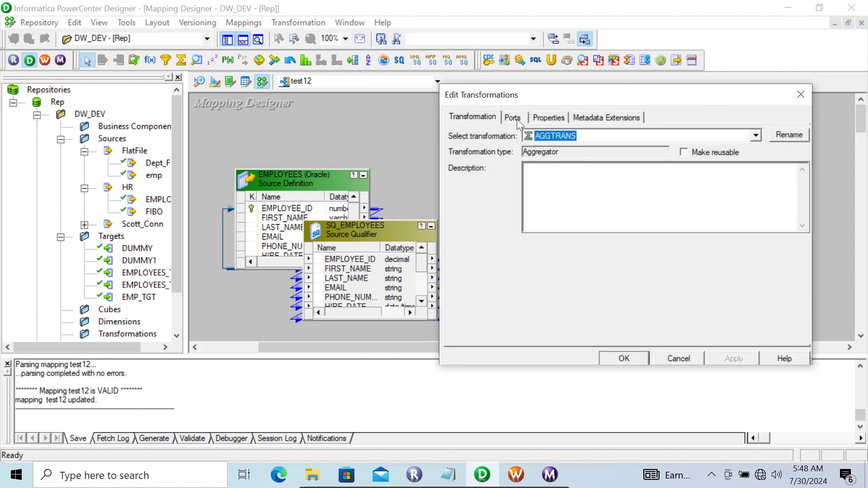
{"action": "left_click", "coordinate": [541, 116]}
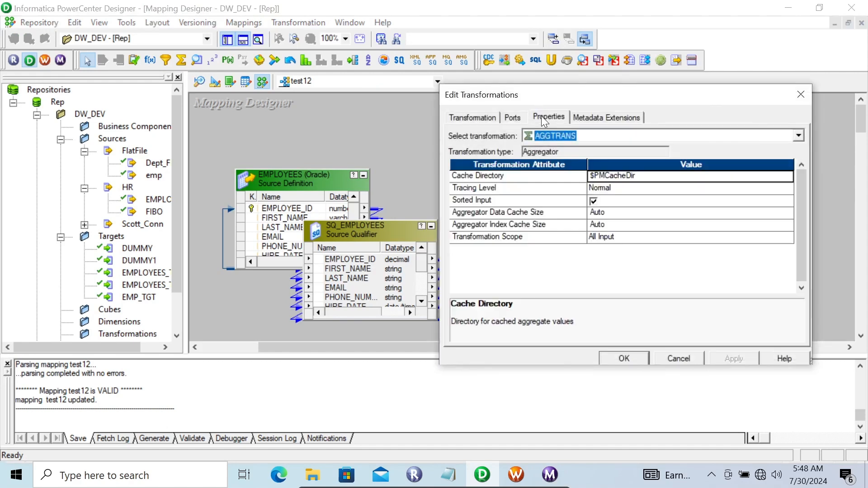
{"action": "left_click", "coordinate": [593, 200]}
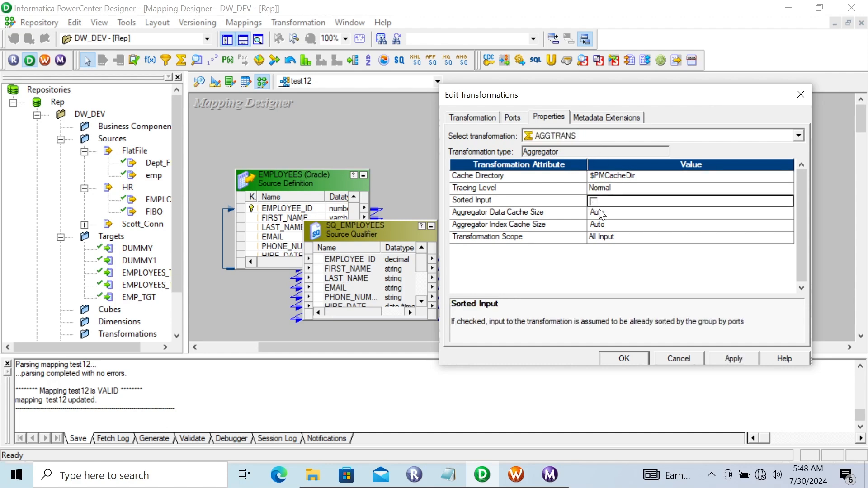
{"action": "left_click", "coordinate": [594, 199]}
{"action": "left_click_drag", "start_coordinate": [562, 100], "coordinate": [718, 118]}
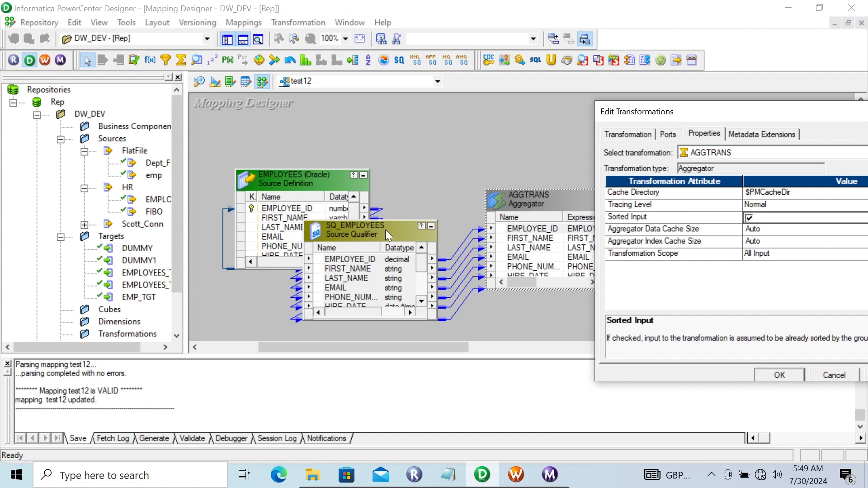
- Check the AGGTRANS ports list, then return to Properties leaving Sorted Input checked
{"action": "left_click", "coordinate": [662, 135]}
{"action": "left_click_drag", "start_coordinate": [731, 111], "coordinate": [614, 112]}
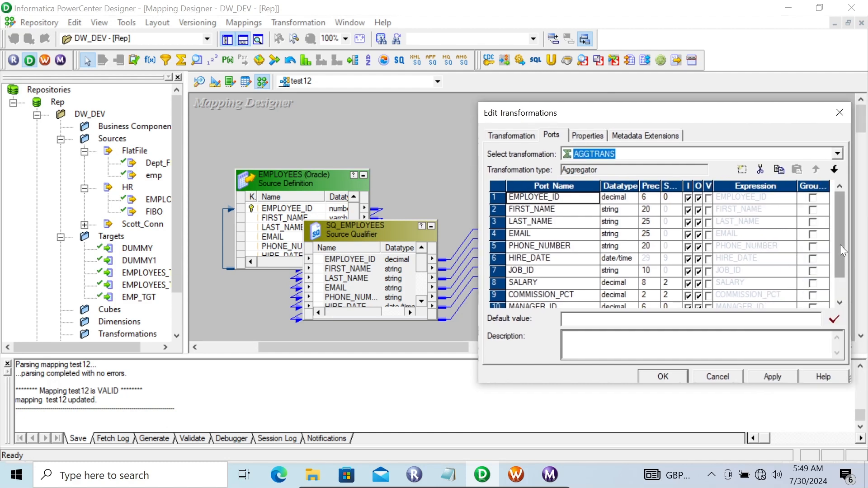
{"action": "left_click_drag", "start_coordinate": [840, 245], "coordinate": [835, 279]}
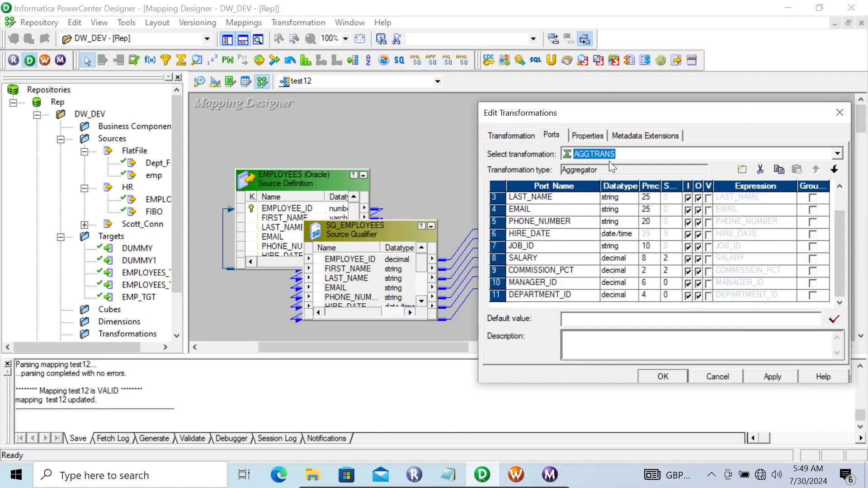
{"action": "left_click", "coordinate": [589, 137]}
{"action": "left_click", "coordinate": [632, 219]}
{"action": "left_click", "coordinate": [631, 219]}
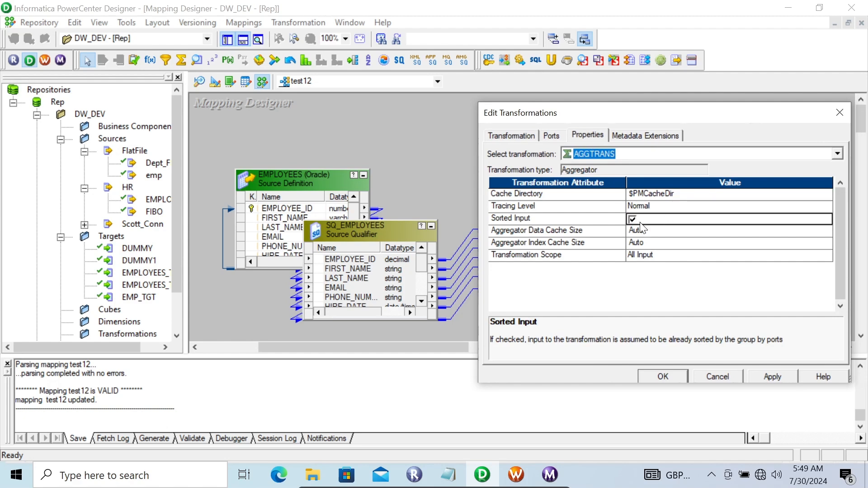